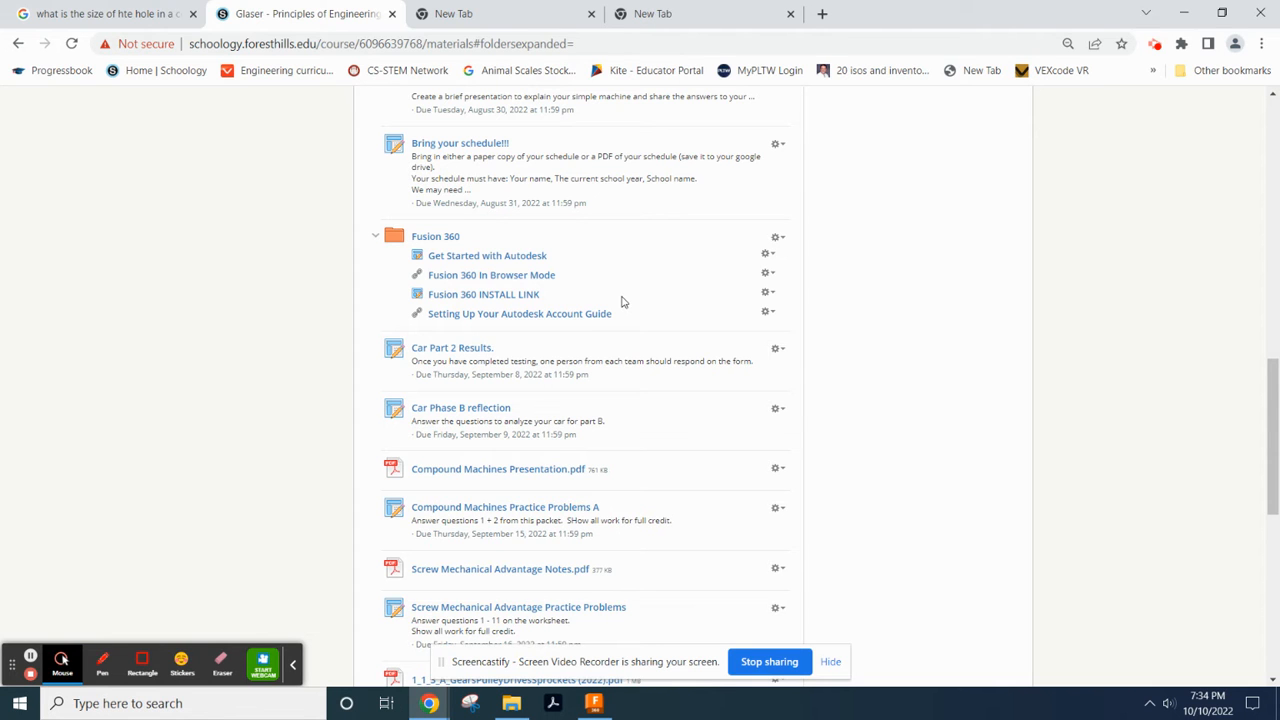
Switch to Fusion 360, create a new empty design, and check the files in the Car_JG project folder
left_click(594, 703)
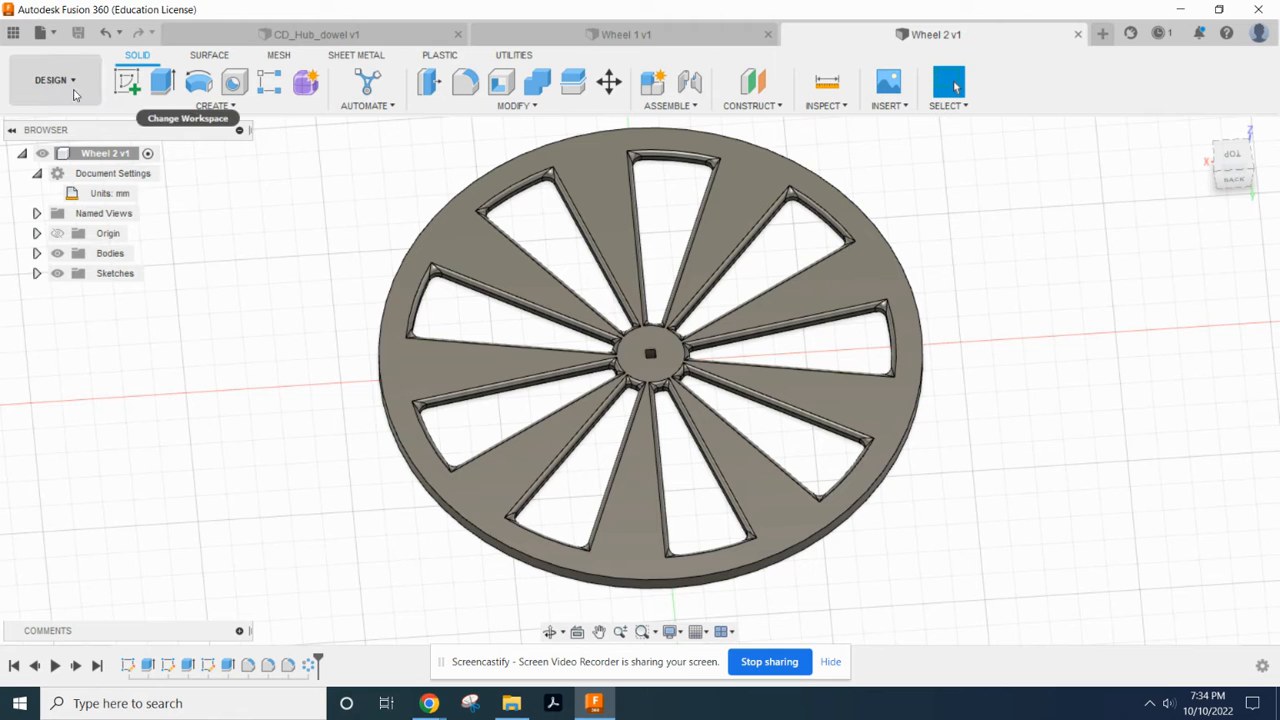
left_click(44, 33)
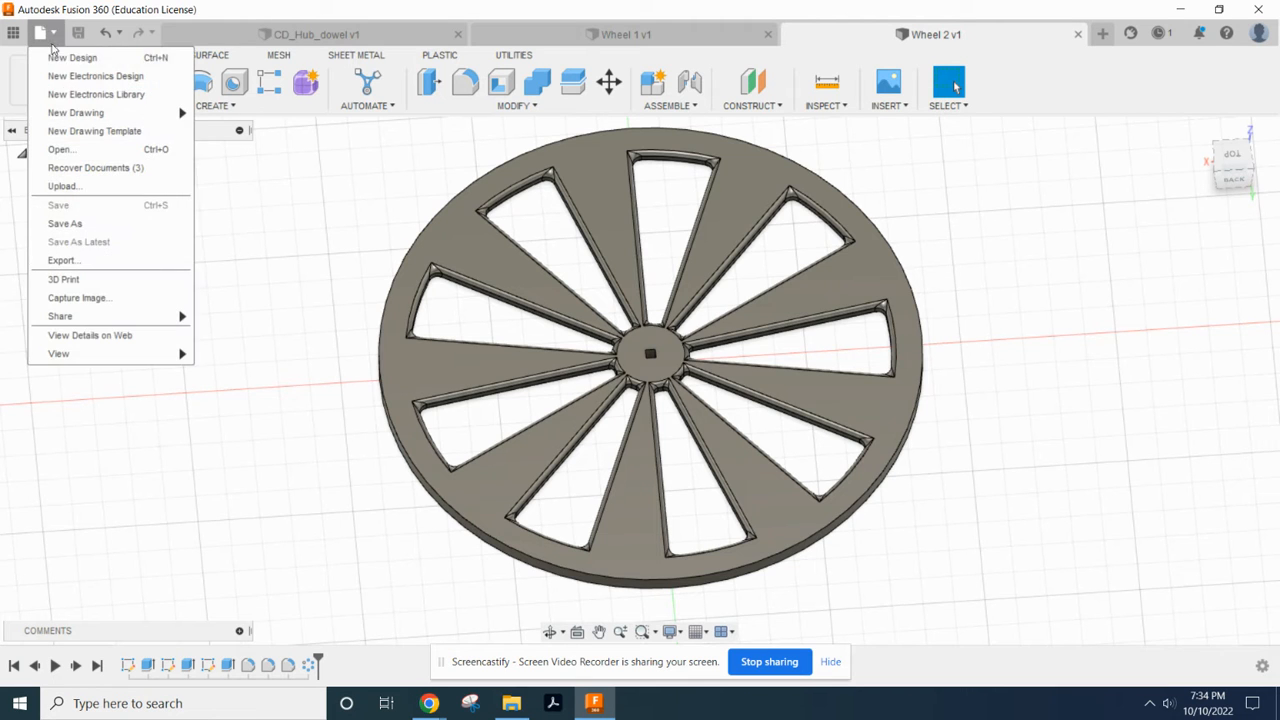
left_click(62, 54)
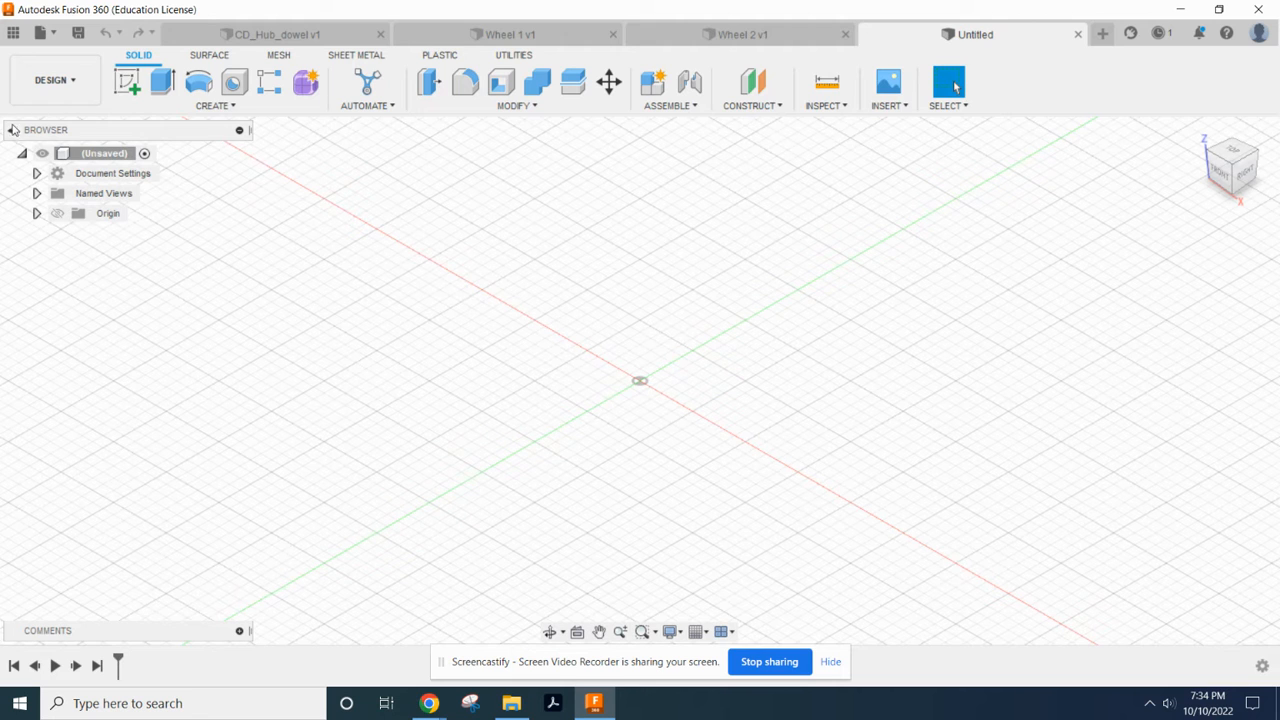
left_click(13, 32)
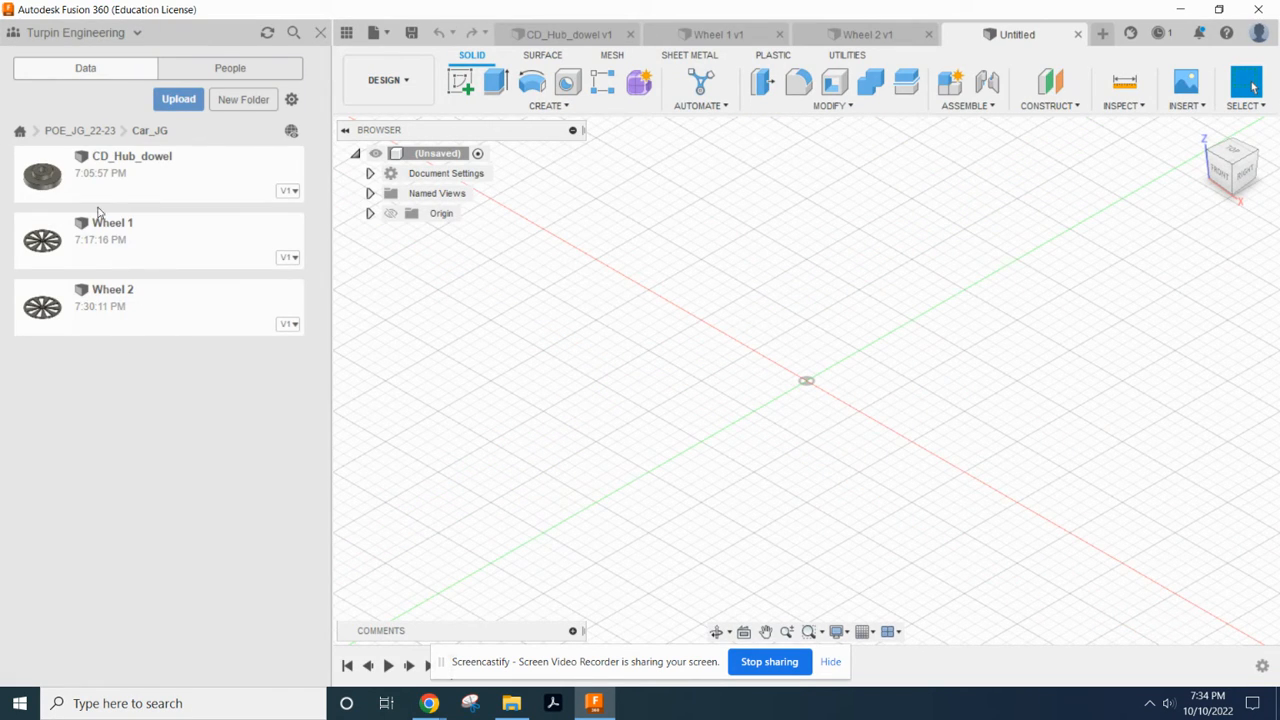
left_click(320, 33)
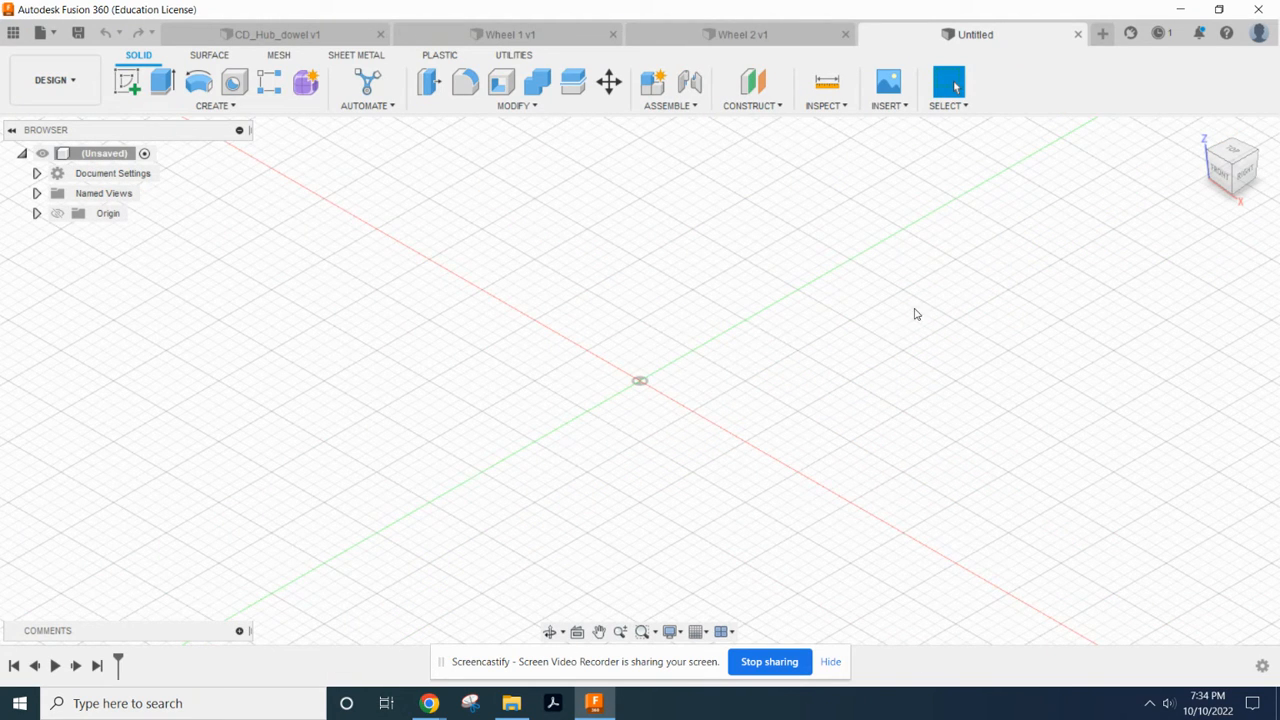
Sketch a 175 mm diameter circle centred on the origin of the horizontal plane, check the document units, and finish the sketch
left_click(127, 82)
left_click(733, 386)
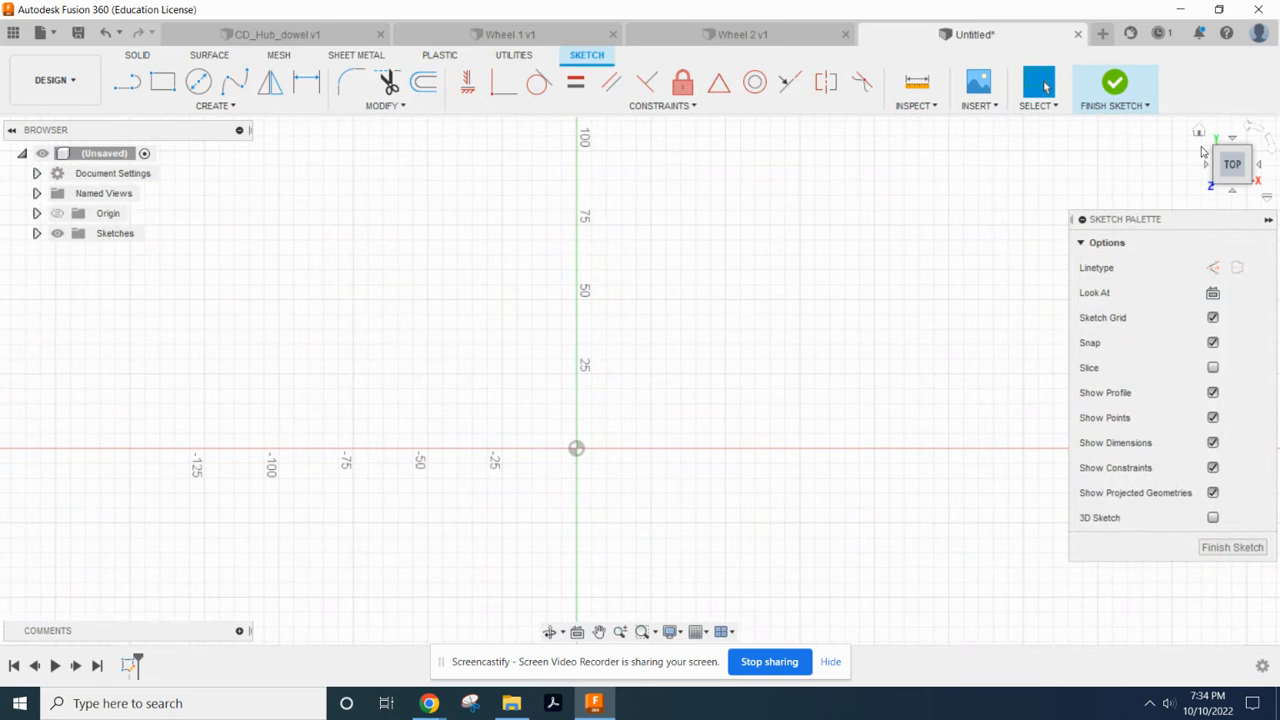
scroll(637, 417, "down", 4)
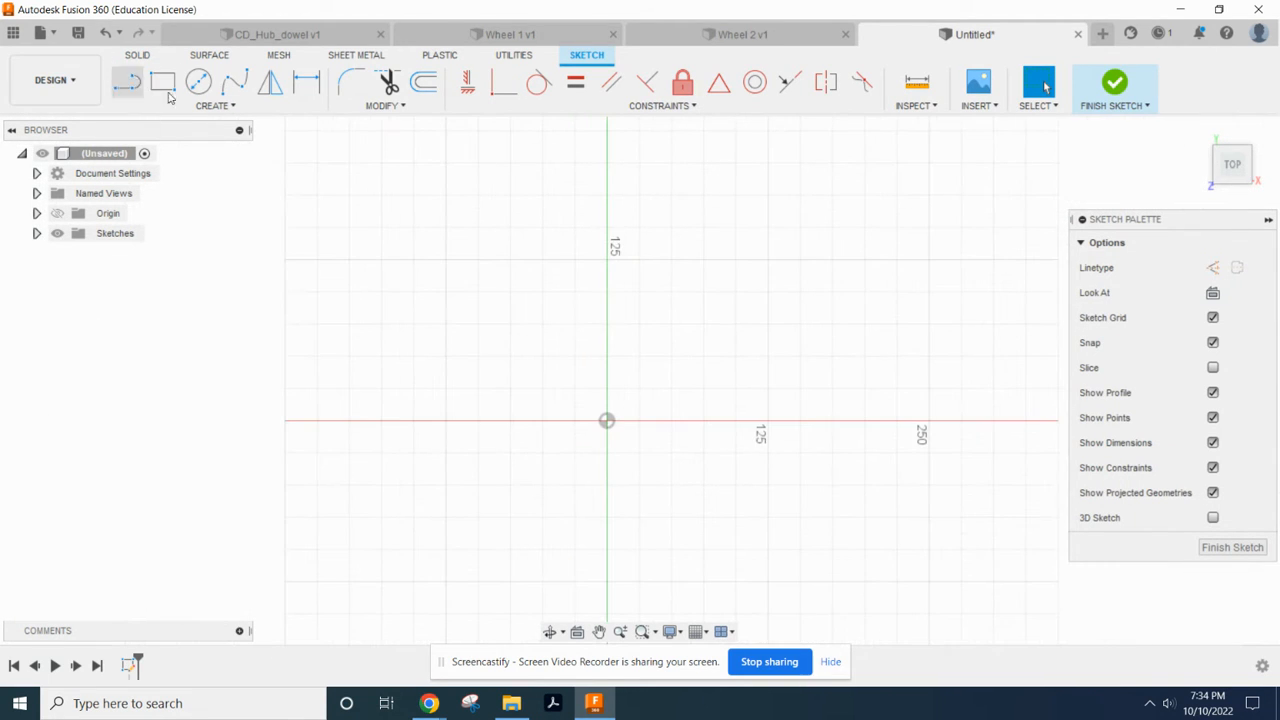
left_click(198, 82)
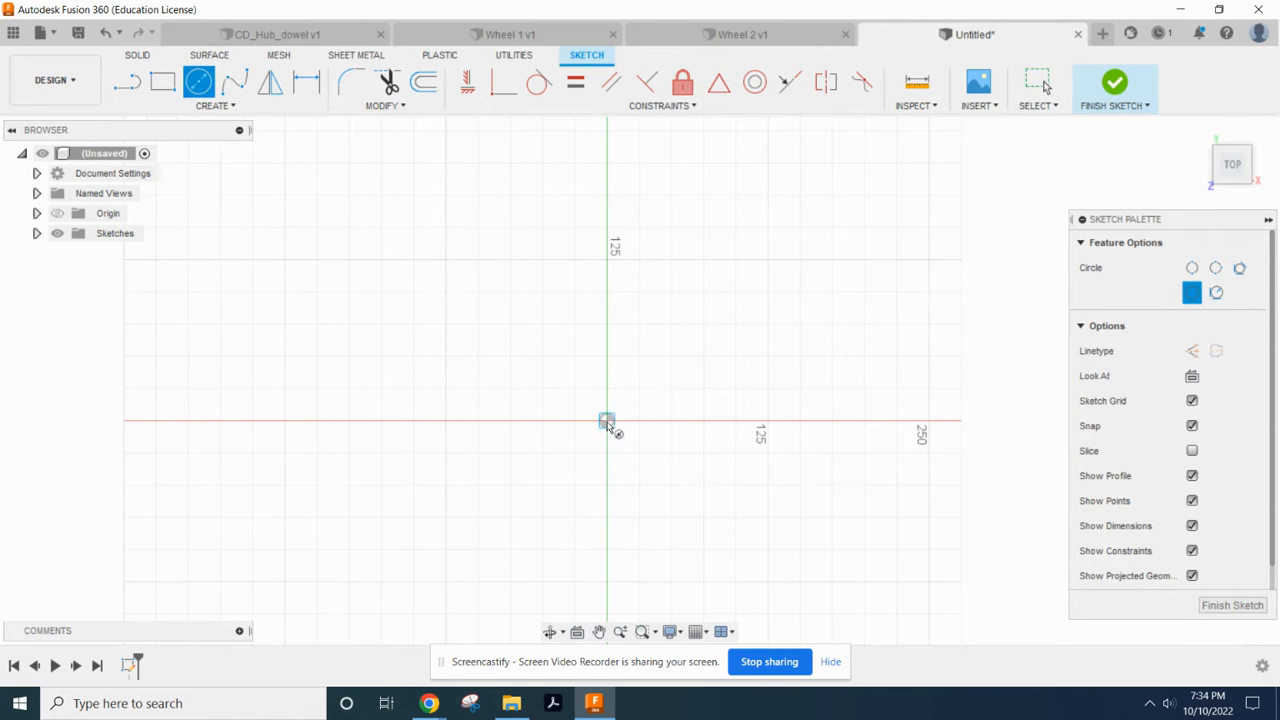
left_click(607, 421)
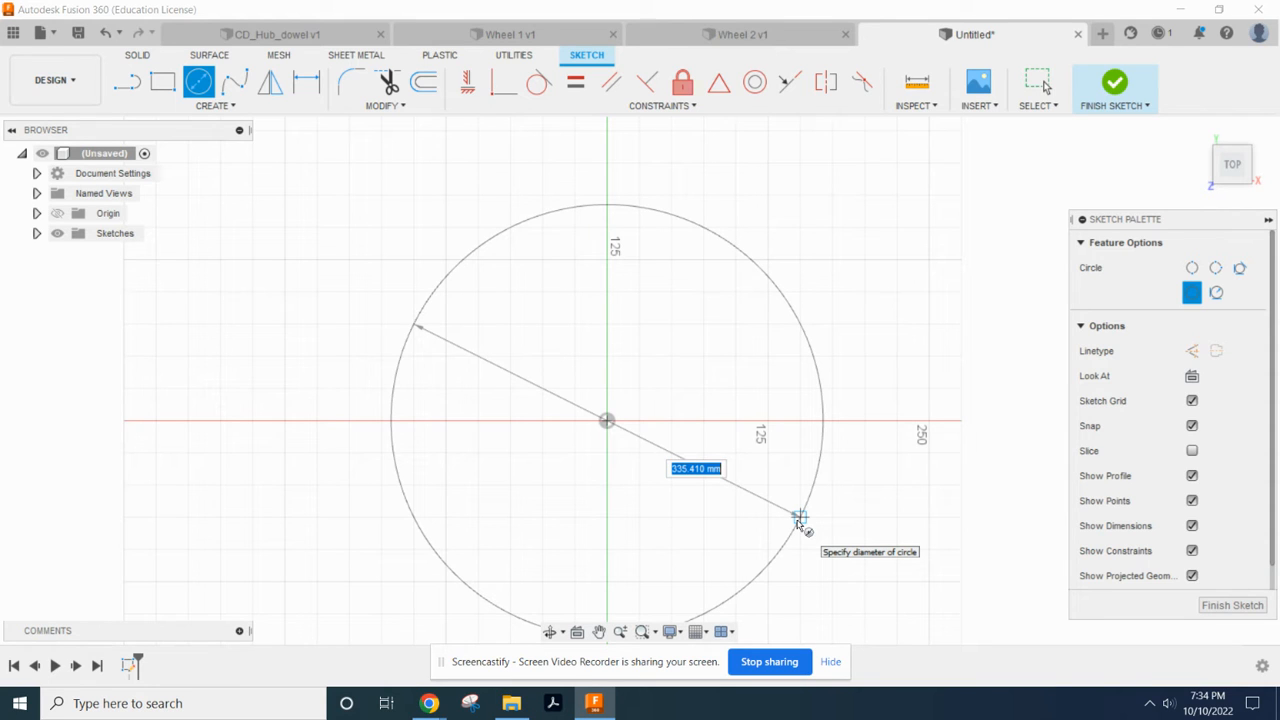
type("175")
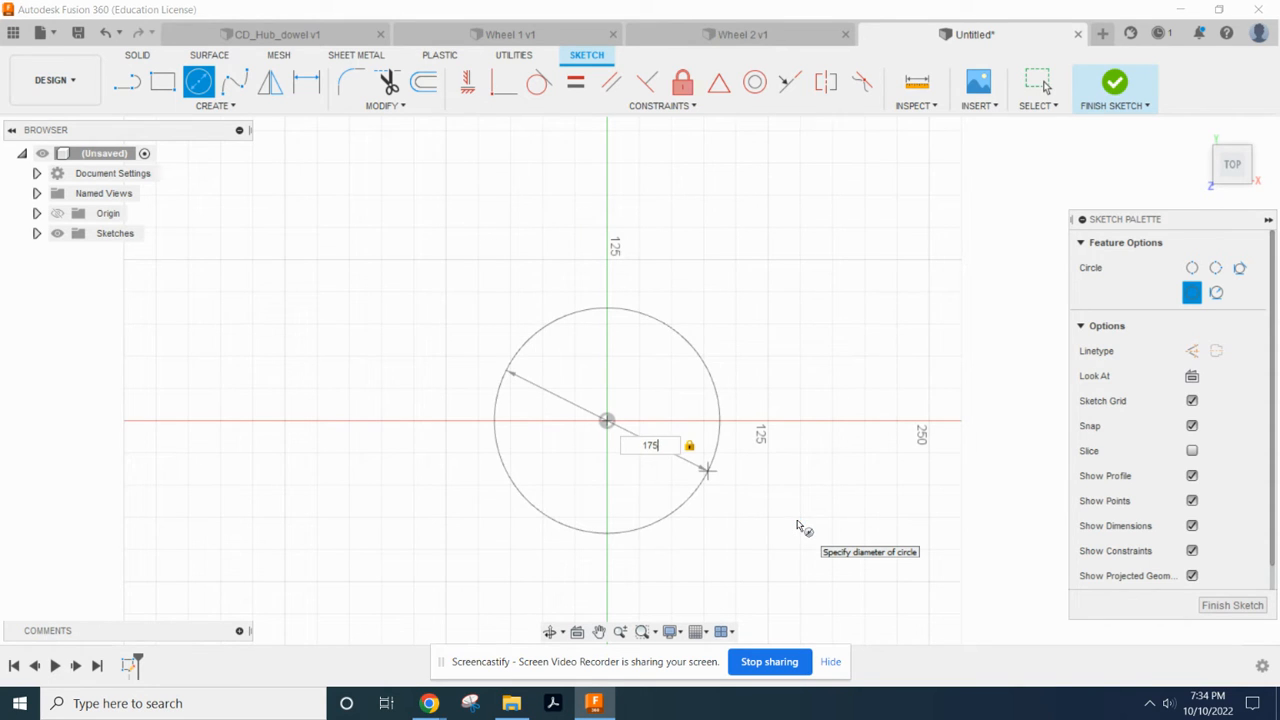
key("Return")
key("Escape")
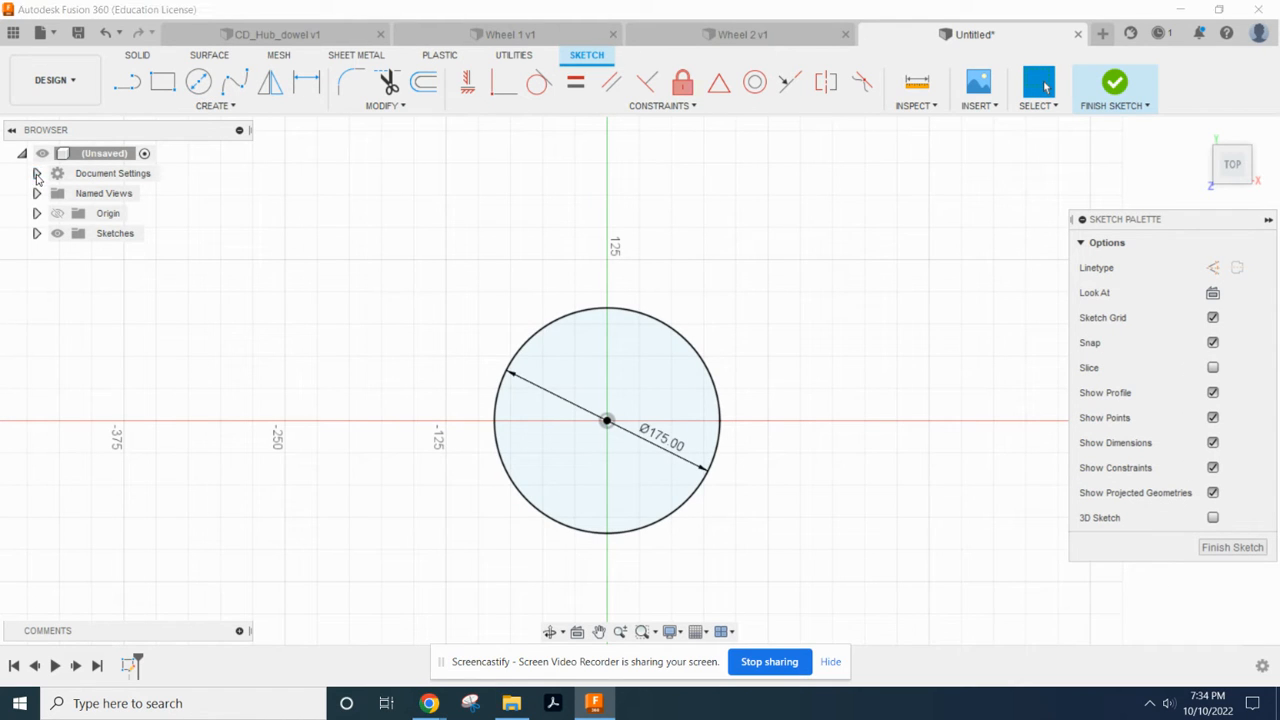
left_click(36, 174)
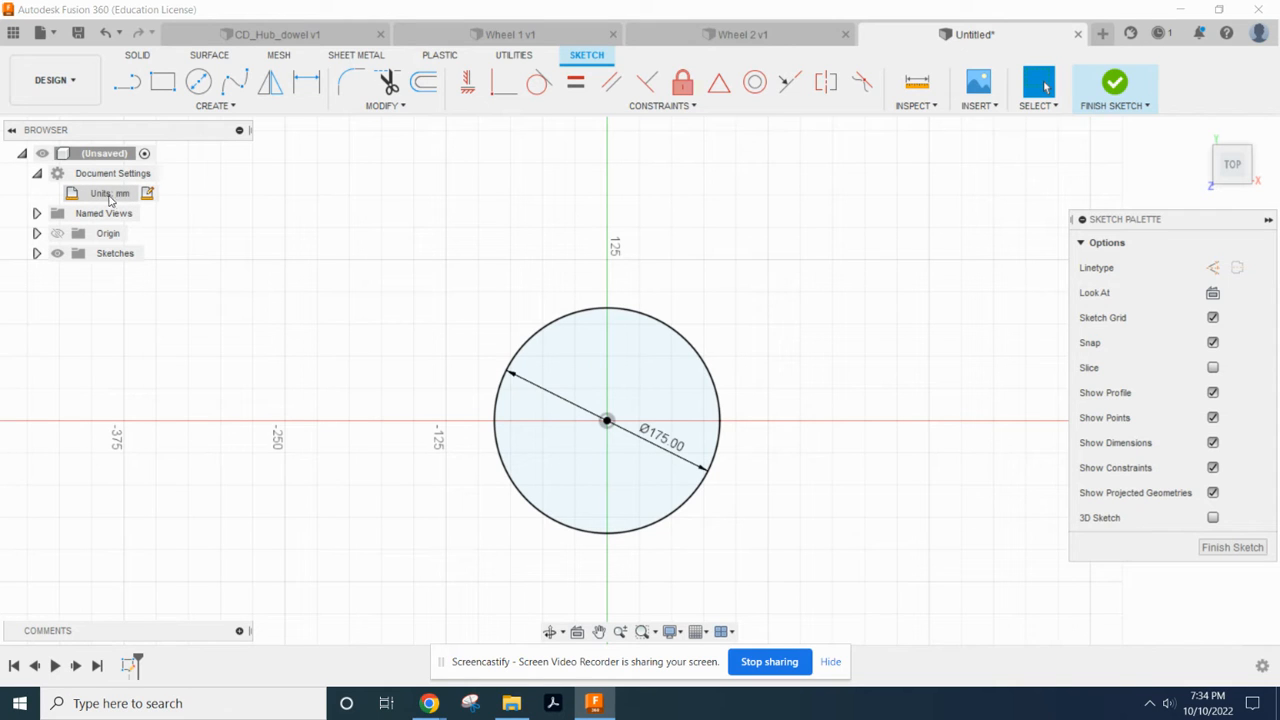
left_click(36, 173)
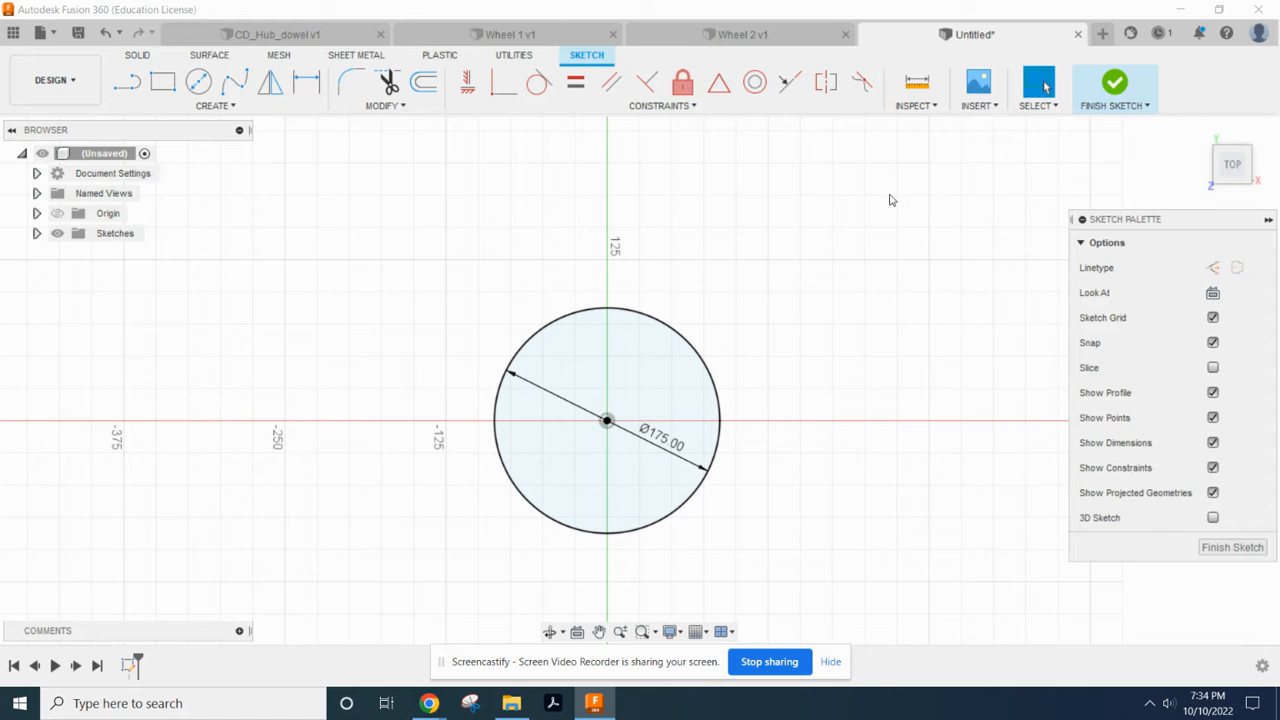
left_click(1112, 84)
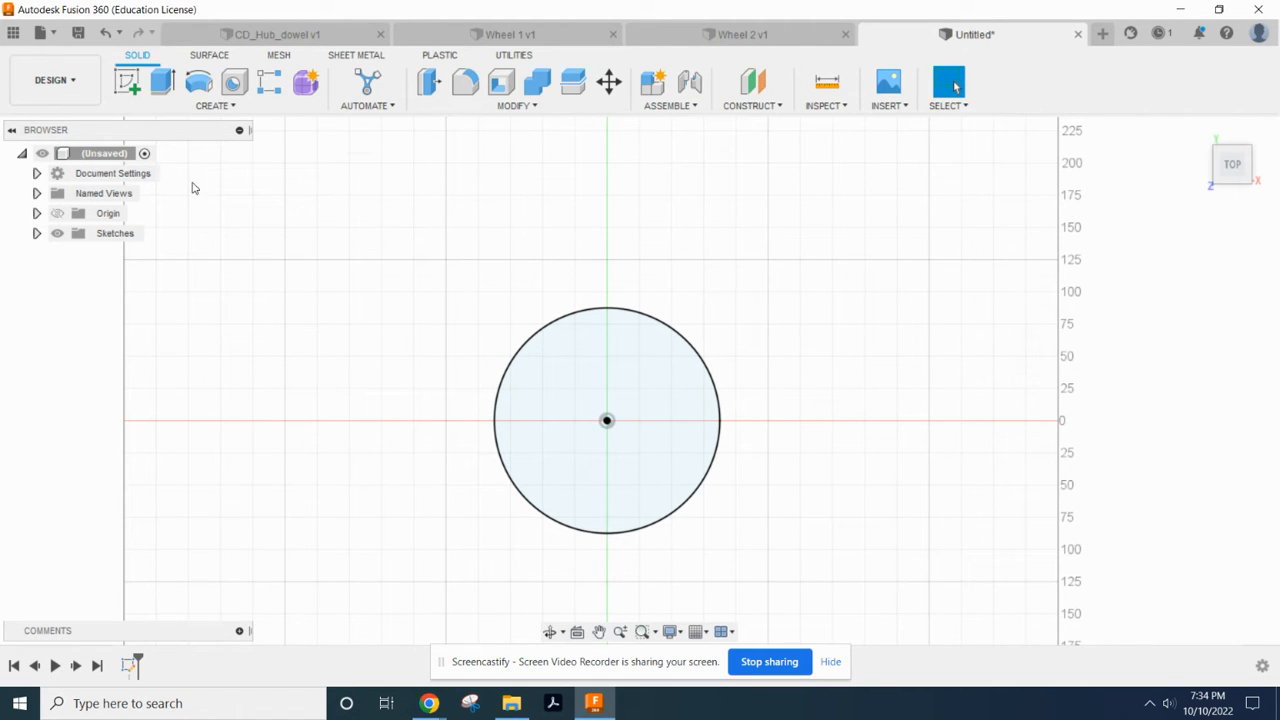
Extrude the circle profile upward 5 mm as a new body
left_click(161, 85)
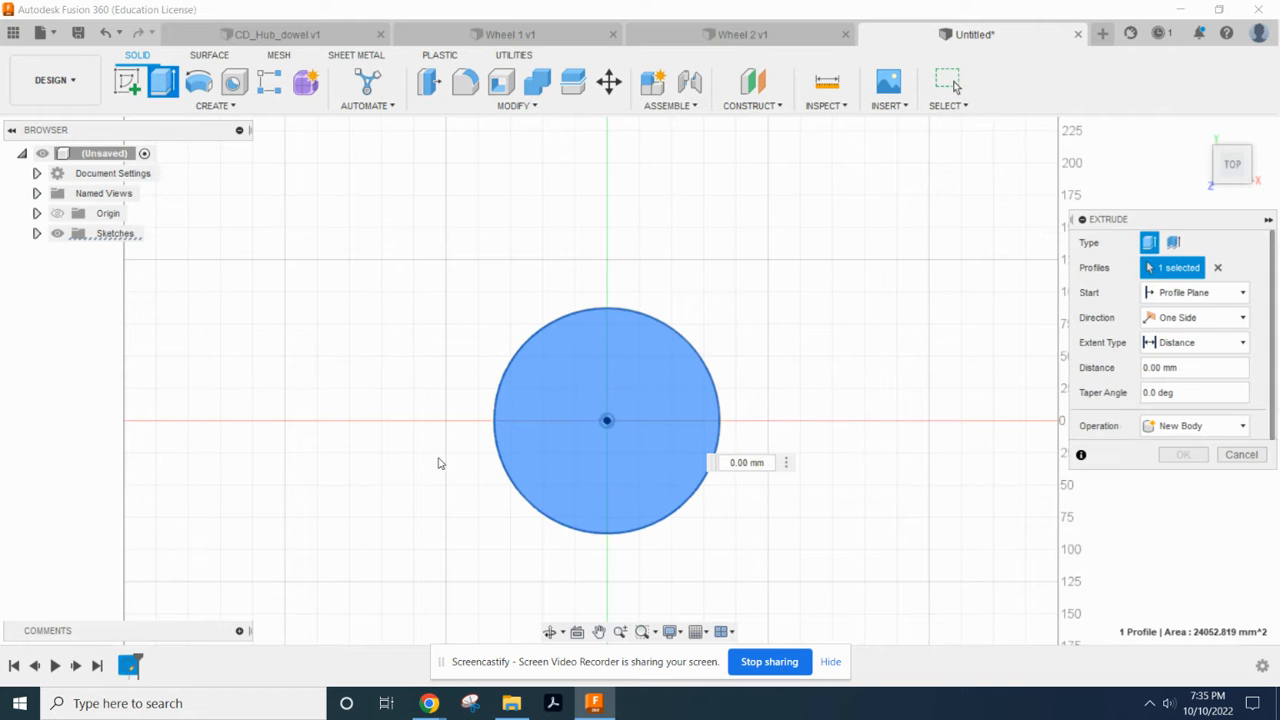
left_click(576, 378)
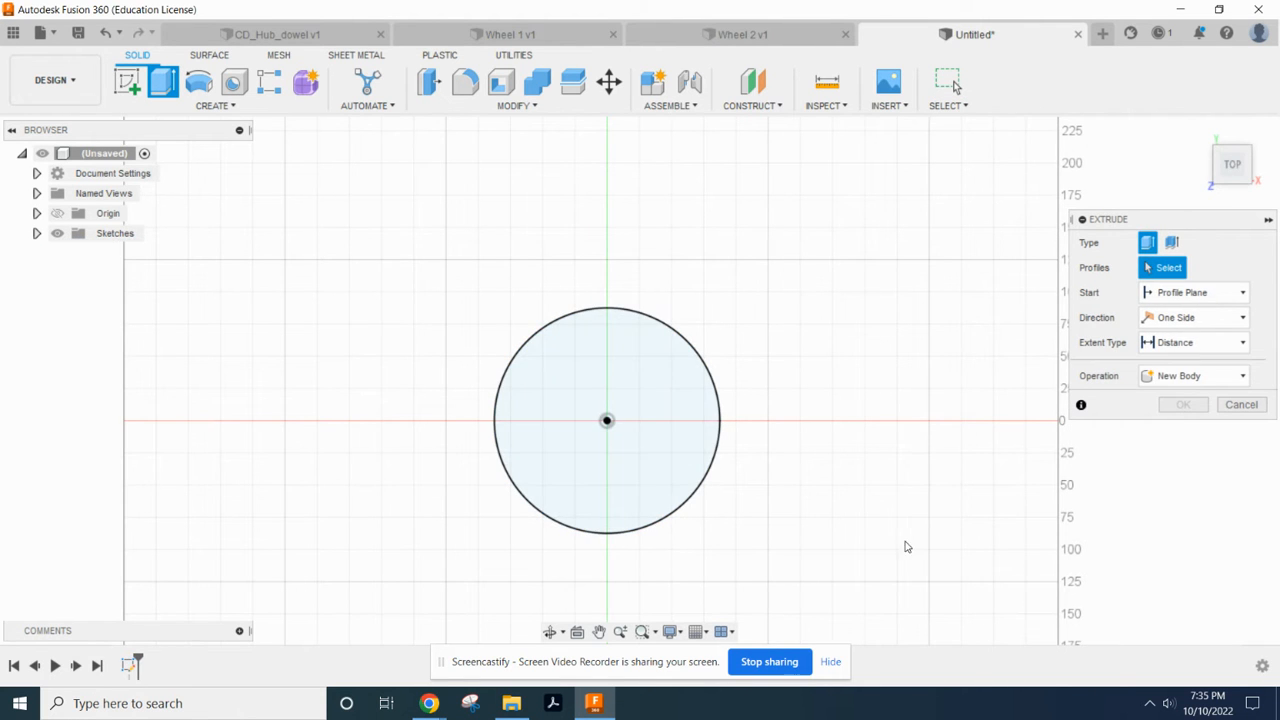
middle_click_drag(906, 543, 895, 460, "shift")
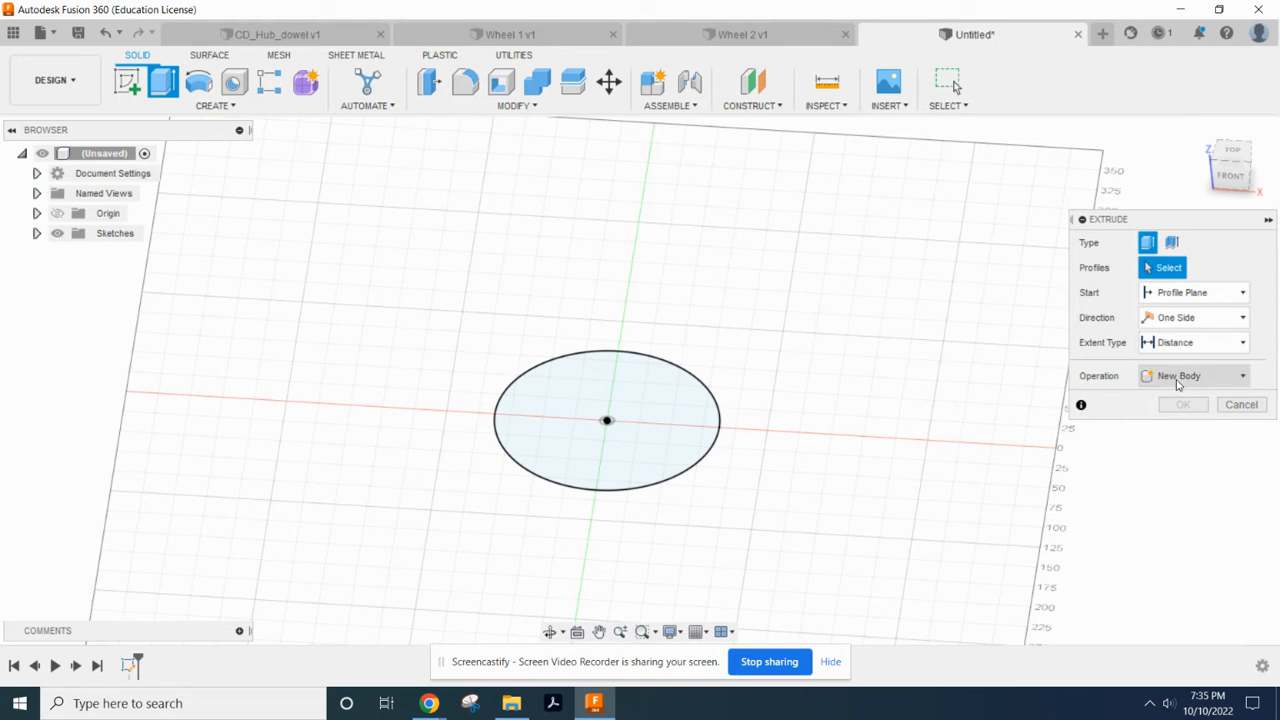
left_click(610, 418)
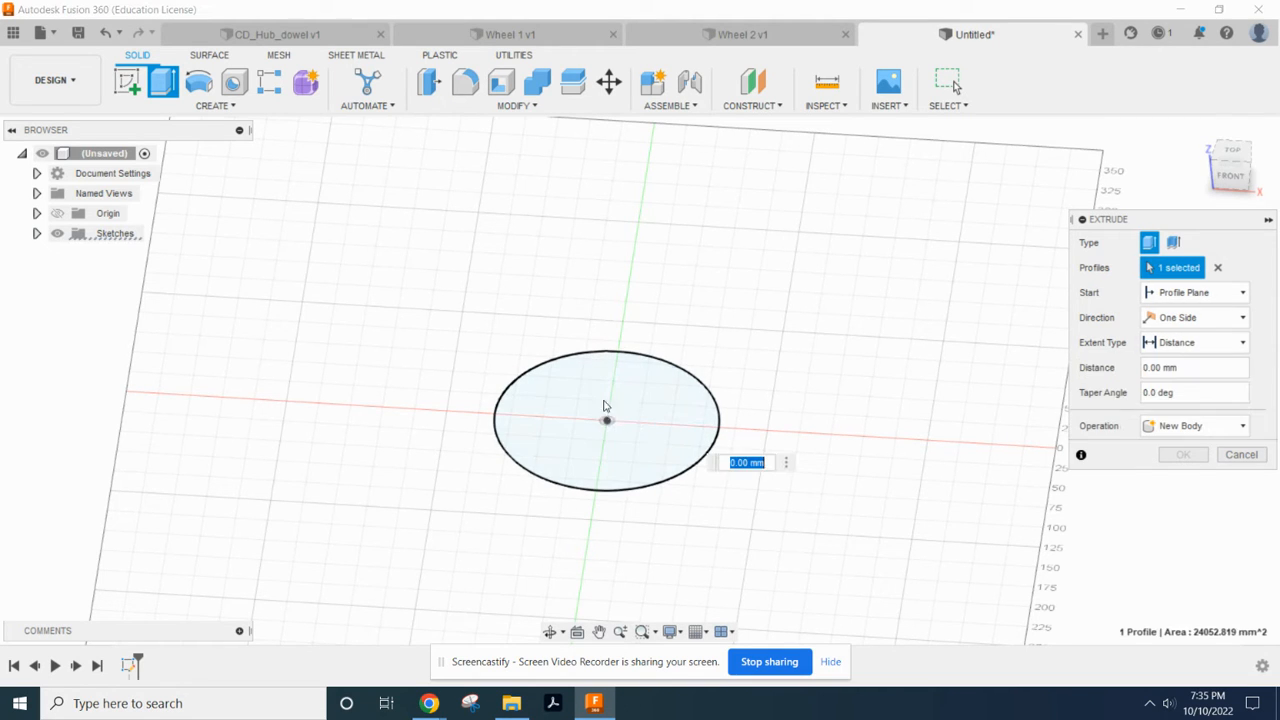
left_click_drag(606, 408, 606, 383)
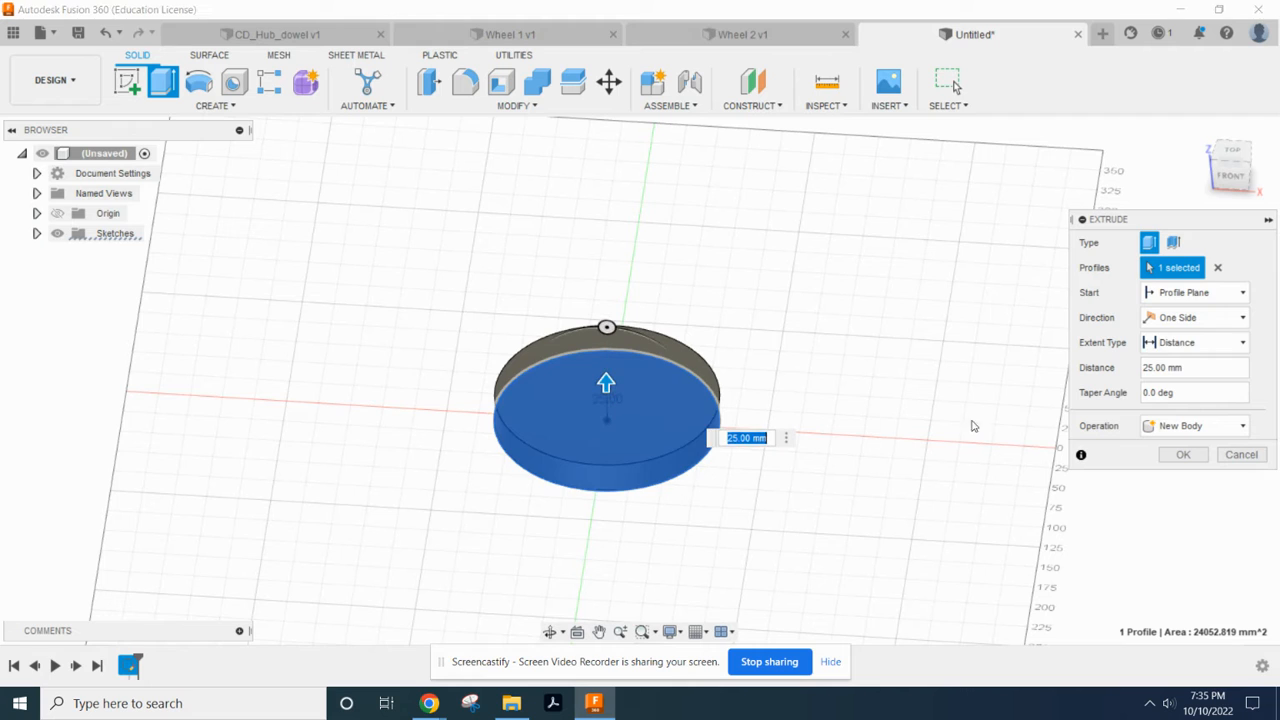
left_click(1148, 368)
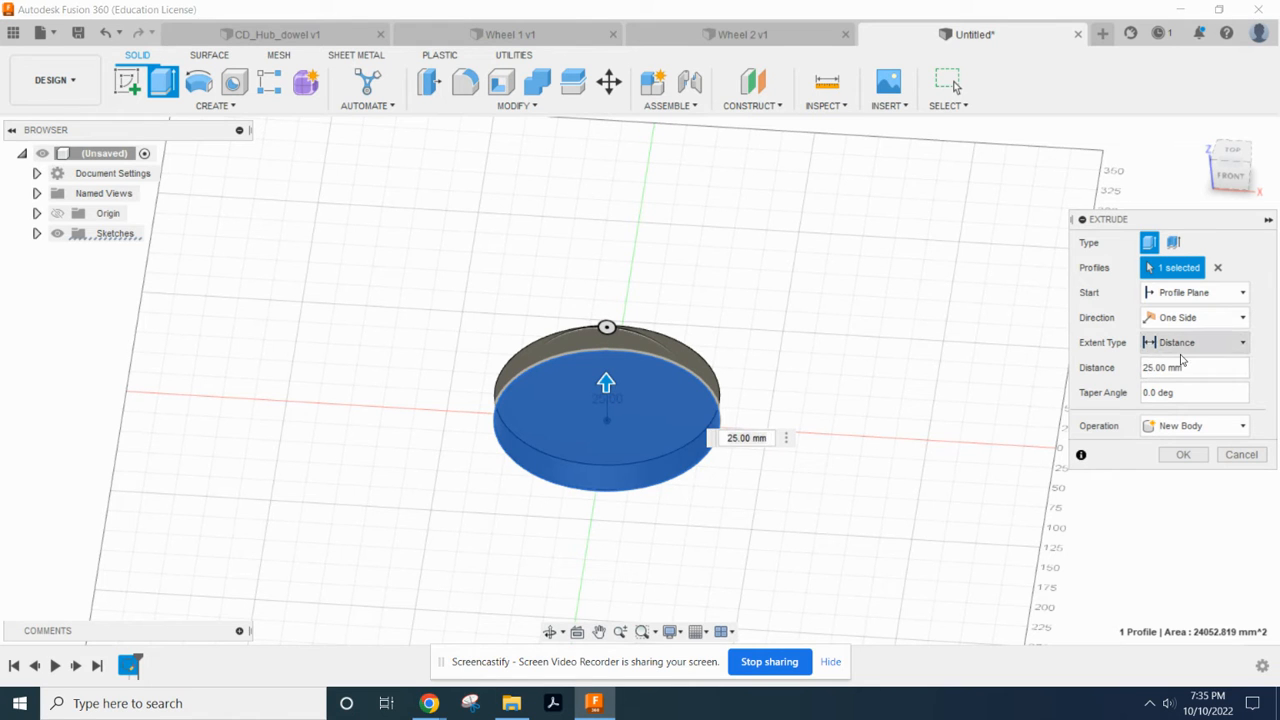
key("BackSpace")
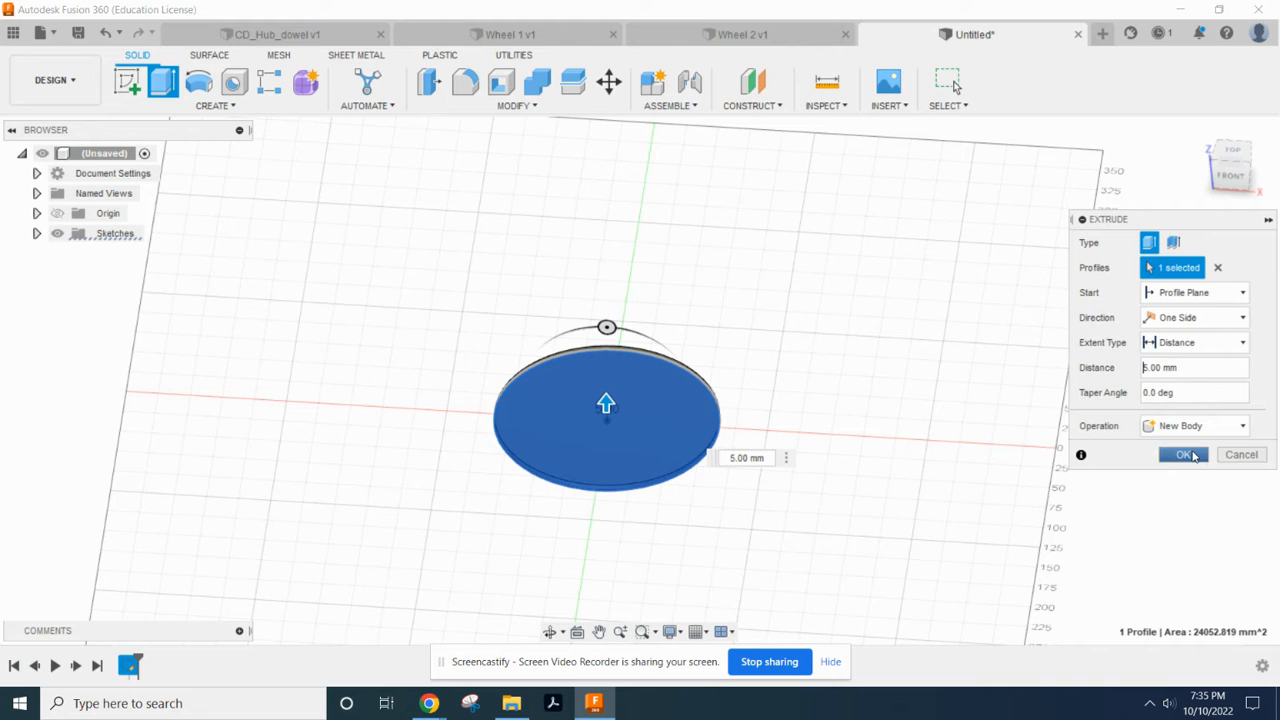
left_click(1184, 455)
Start a new sketch on the top face of the disc
scroll(621, 419, "up", 3)
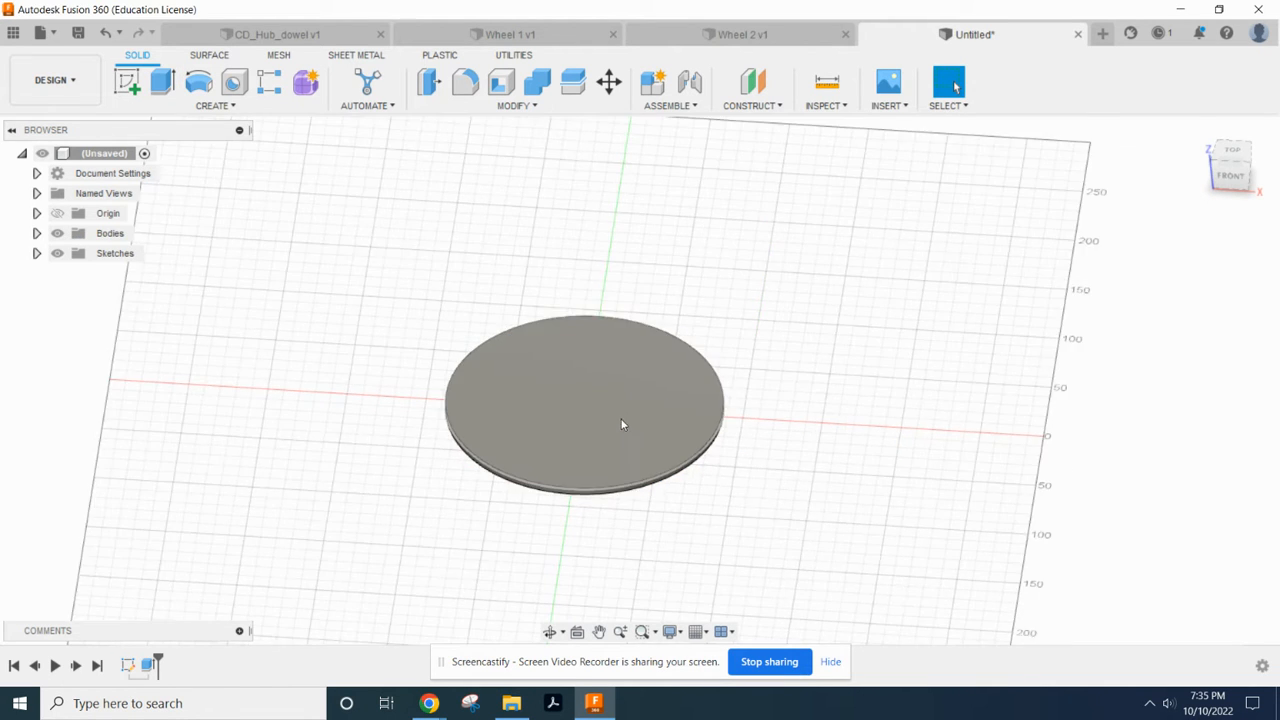
scroll(603, 406, "up", 3)
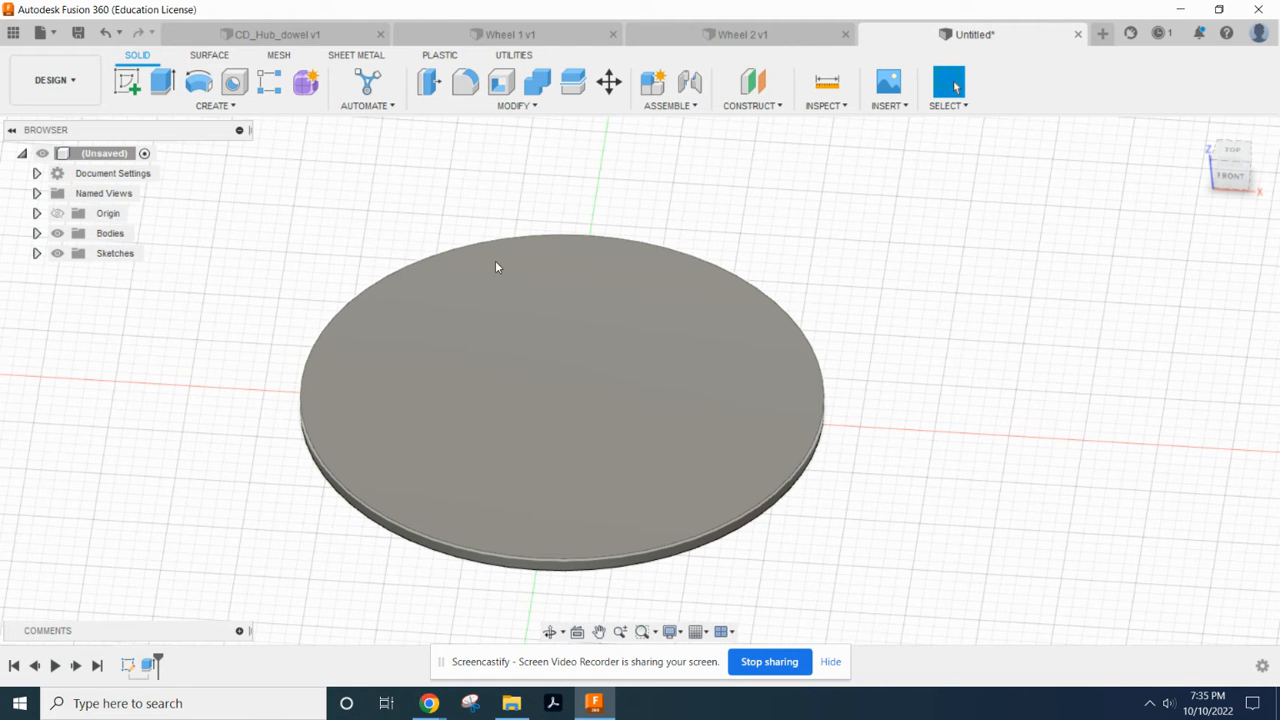
left_click(126, 82)
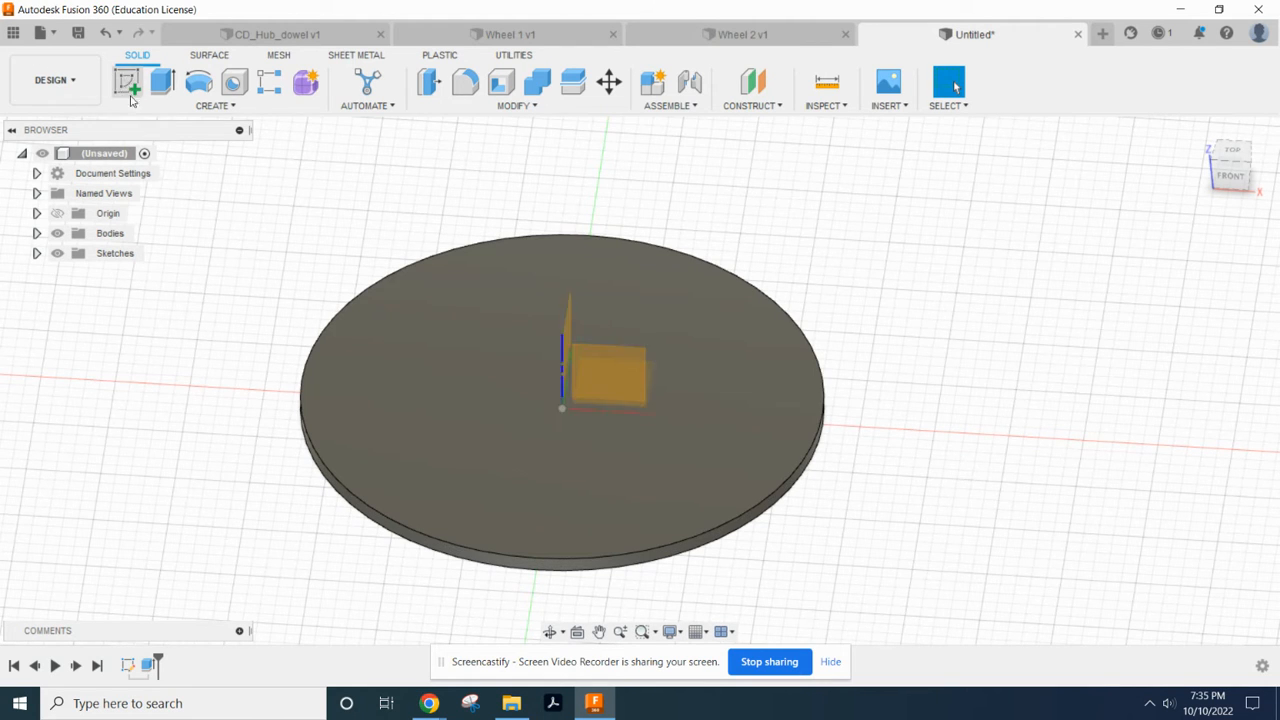
left_click(438, 421)
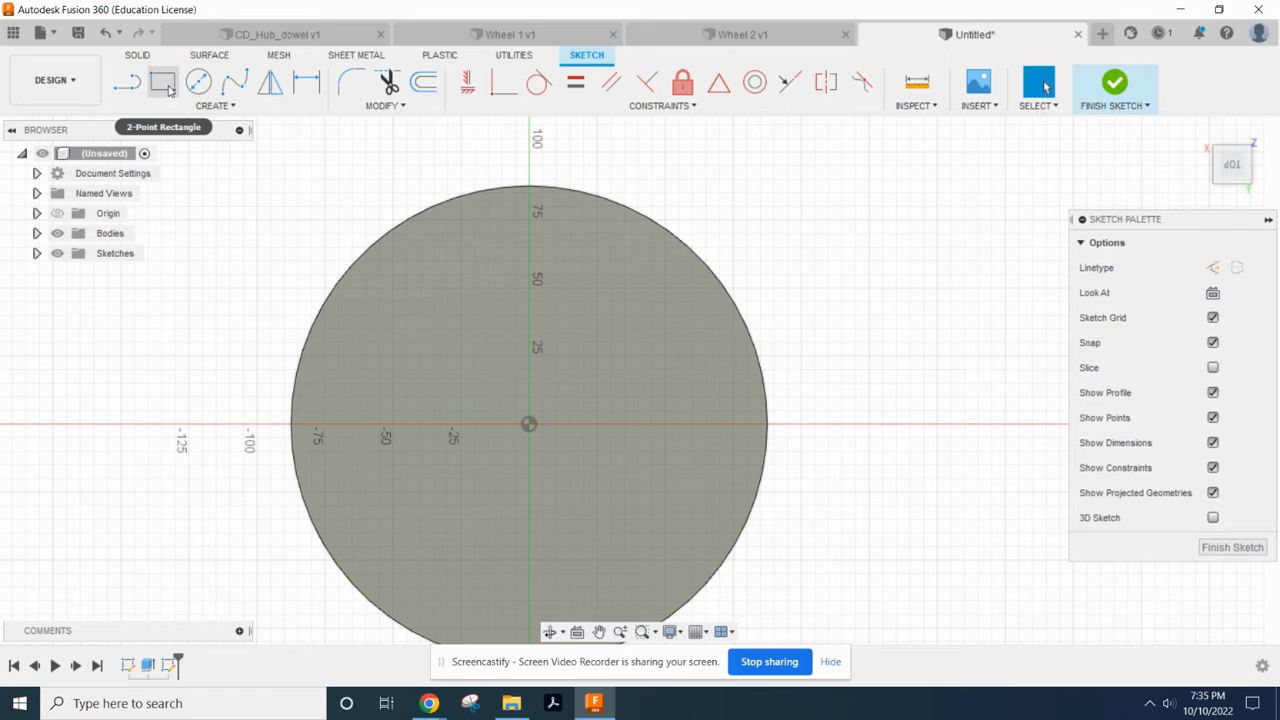
Draw a center rectangle of 0.127 in by 0.127 in on the disc's centre point and finish the sketch
left_click(214, 106)
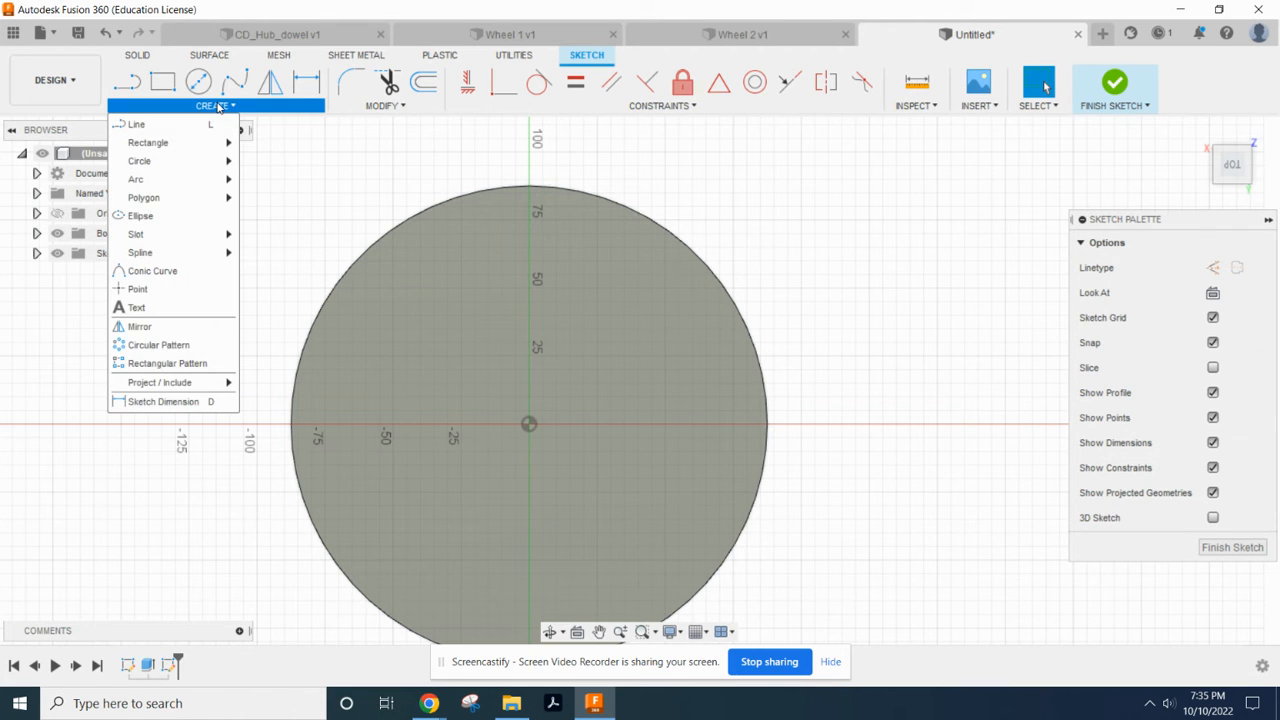
mouse_move(224, 146)
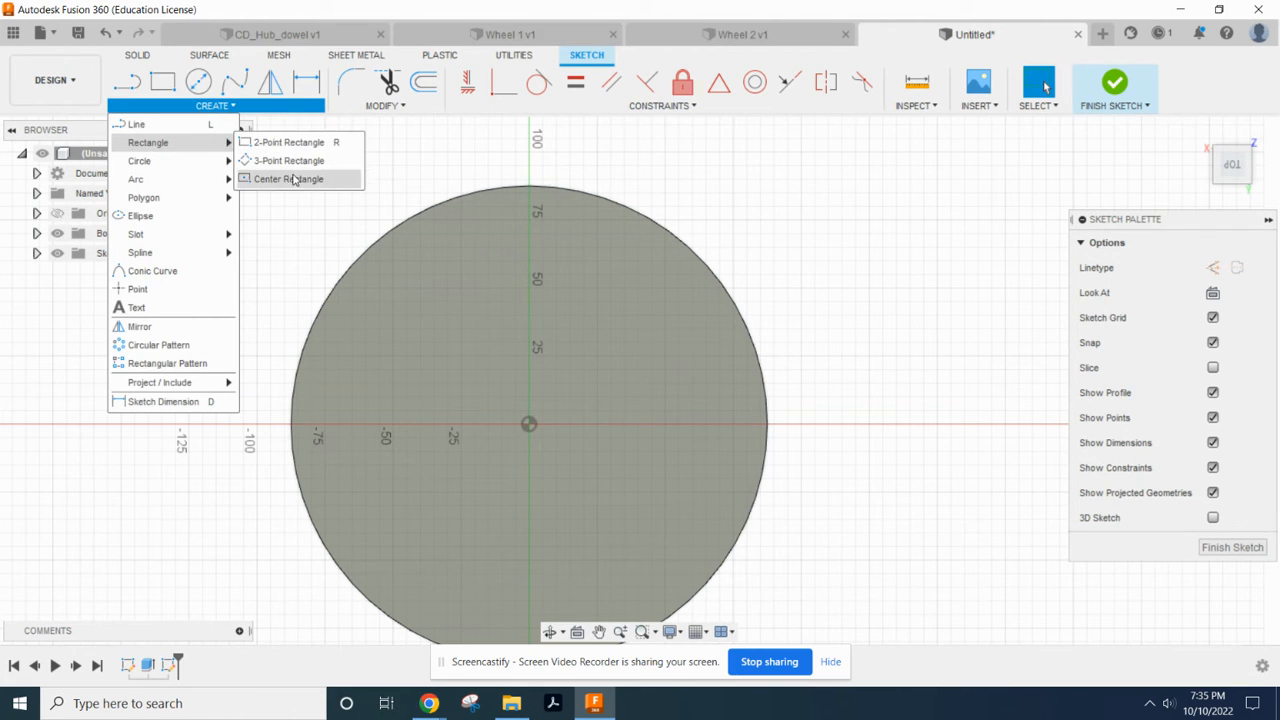
left_click(290, 178)
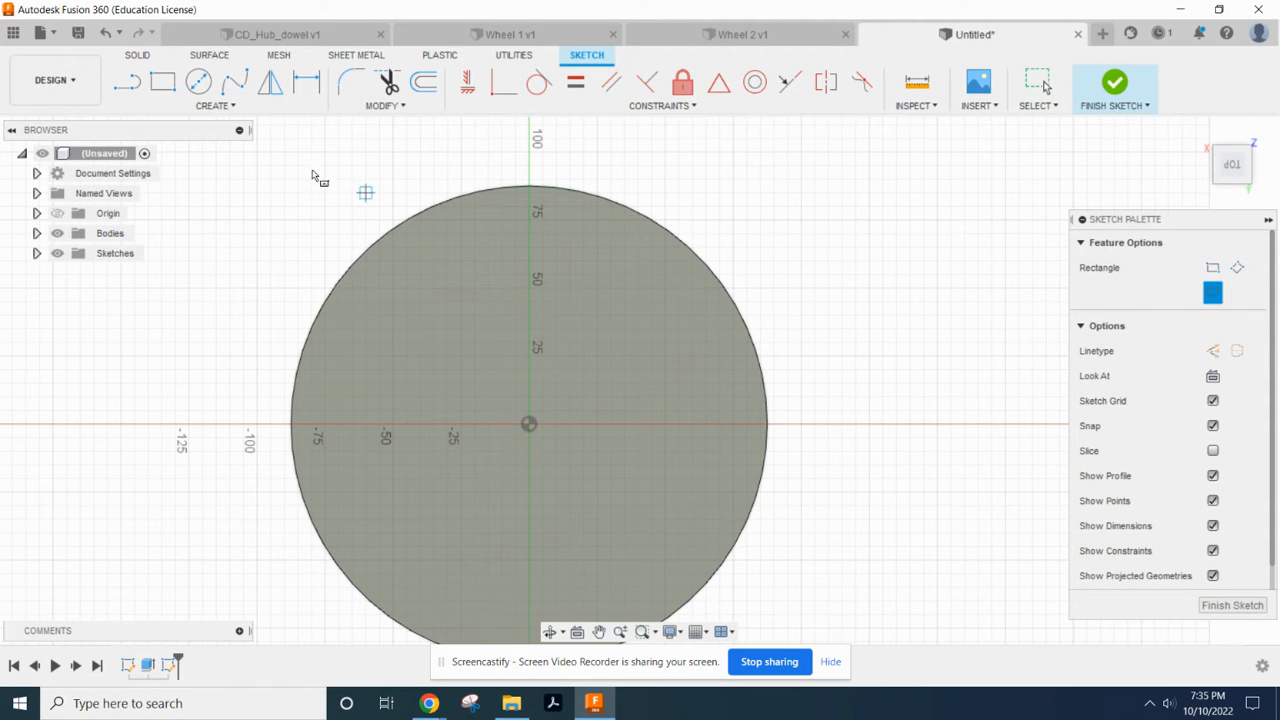
left_click(213, 105)
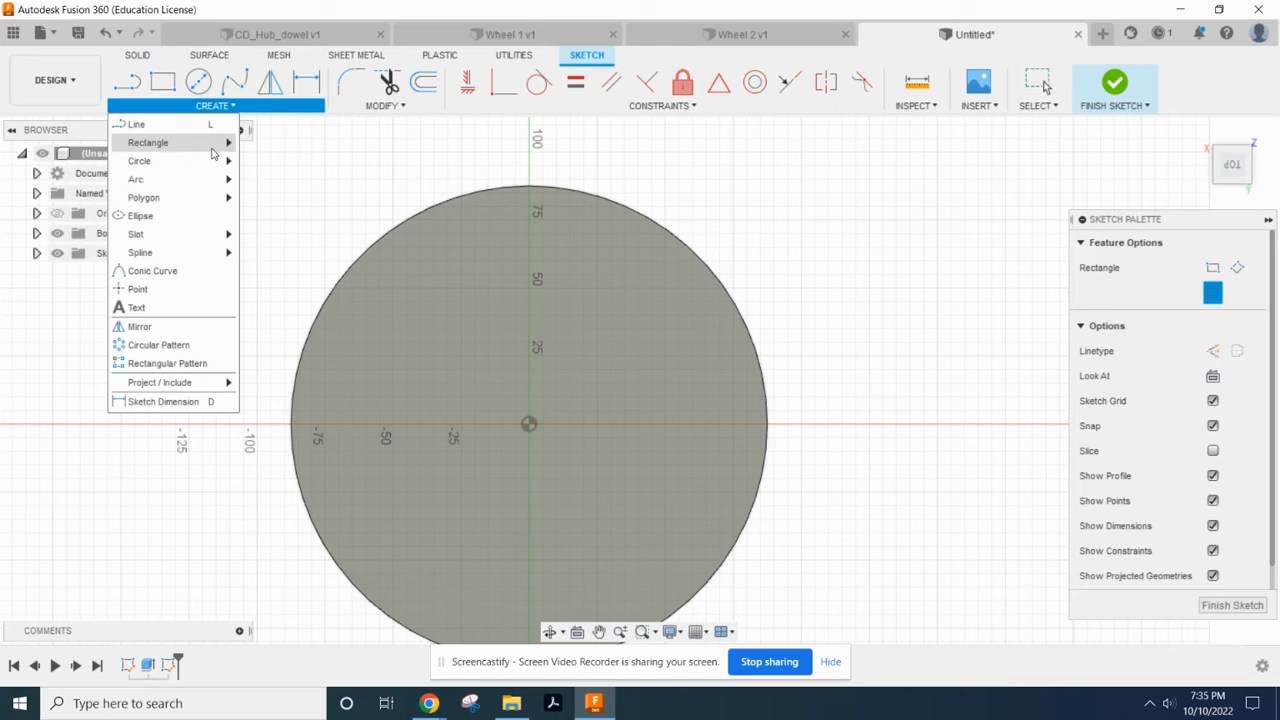
mouse_move(216, 144)
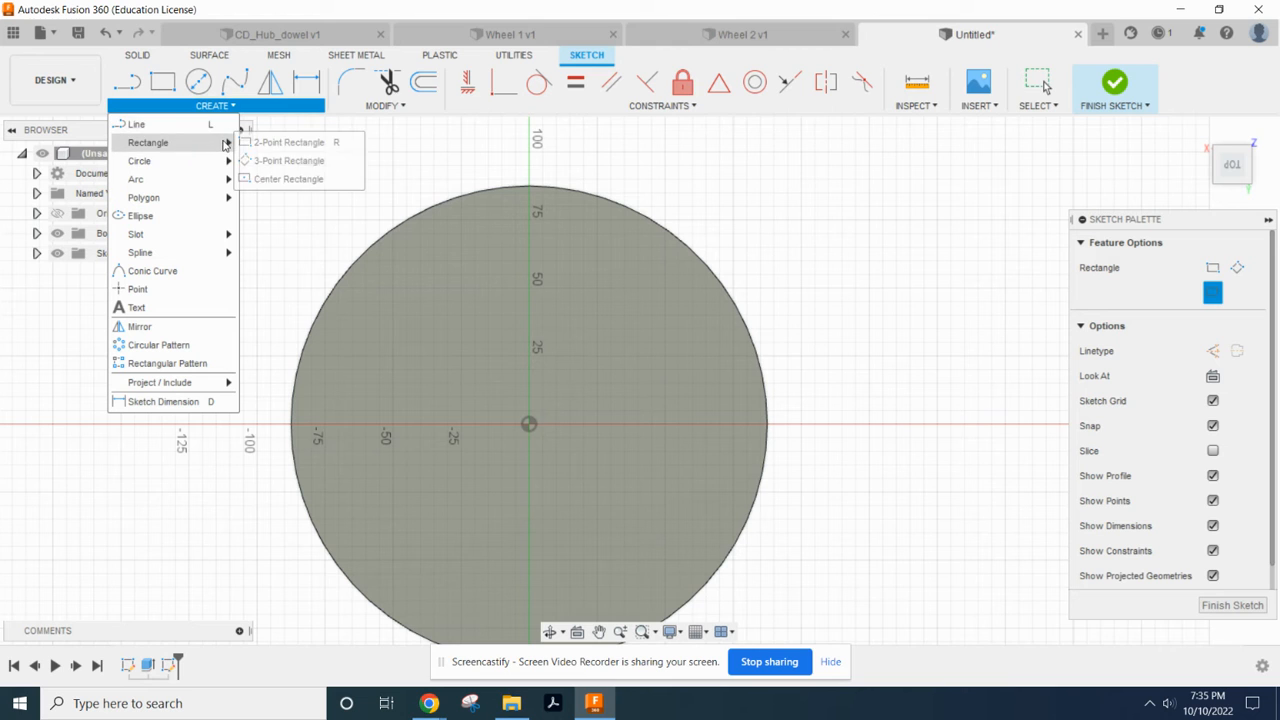
left_click(266, 180)
scroll(515, 418, "up", 2)
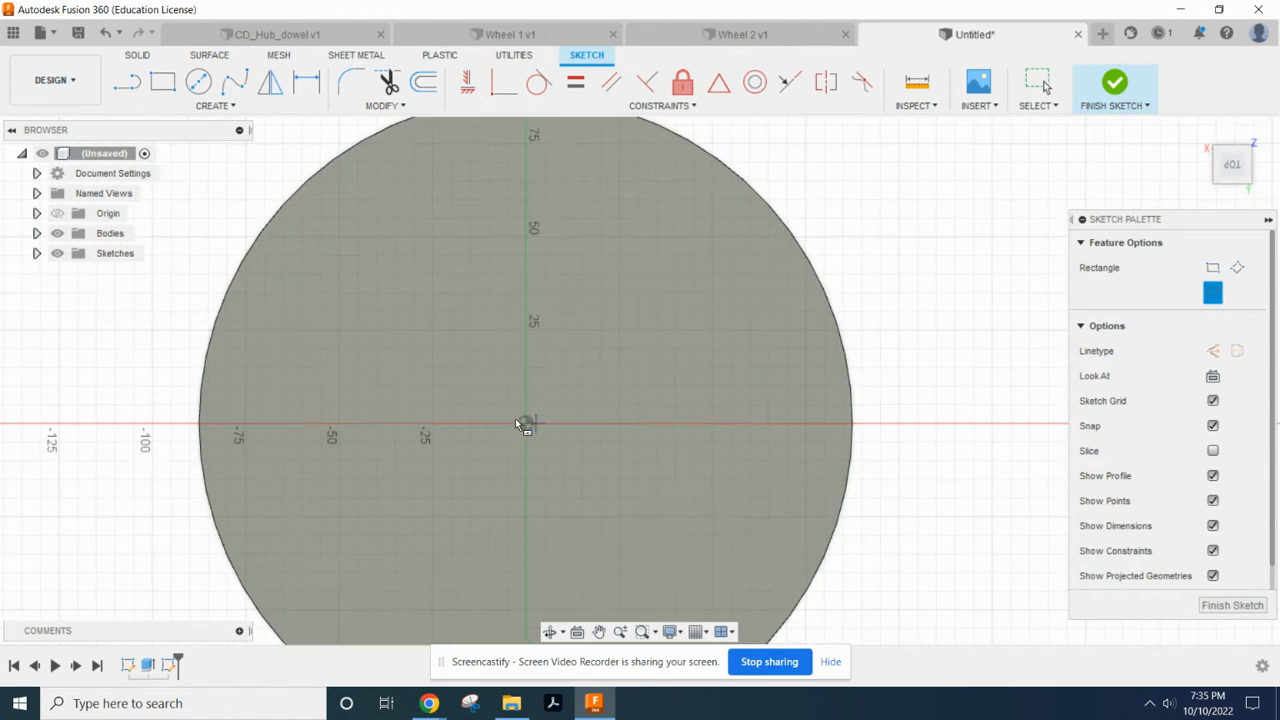
scroll(515, 418, "up", 2)
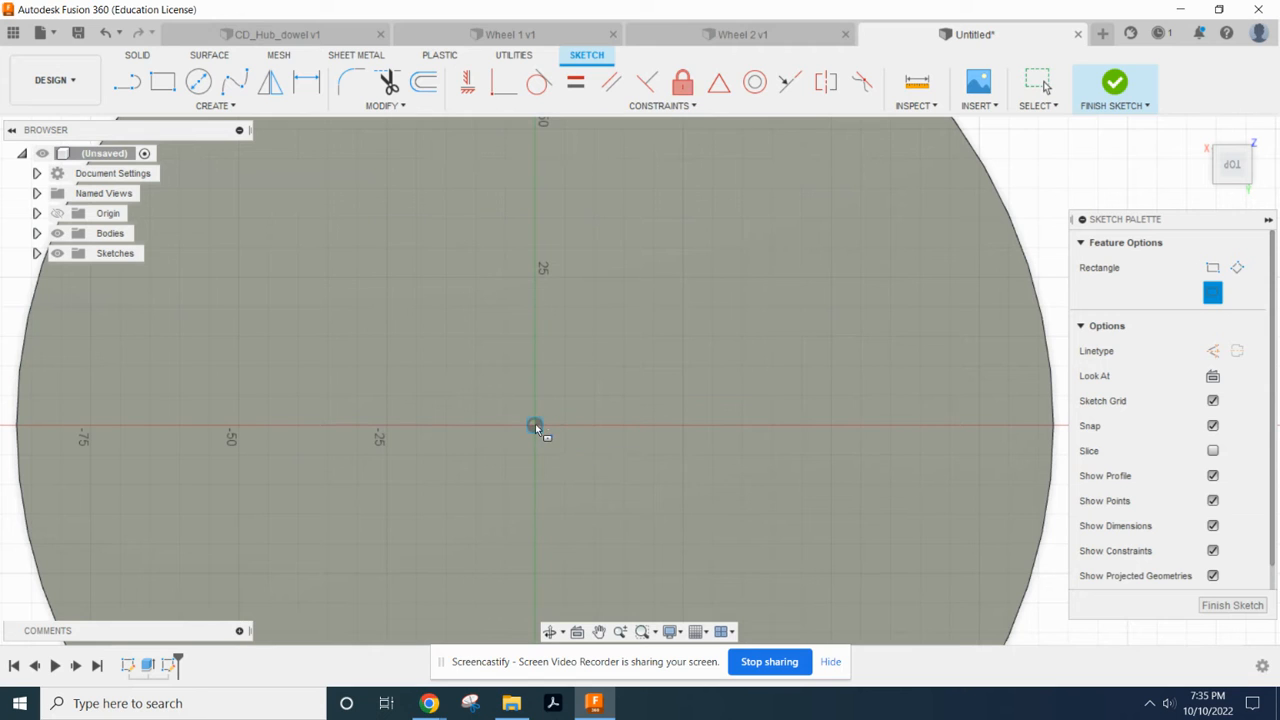
left_click(535, 424)
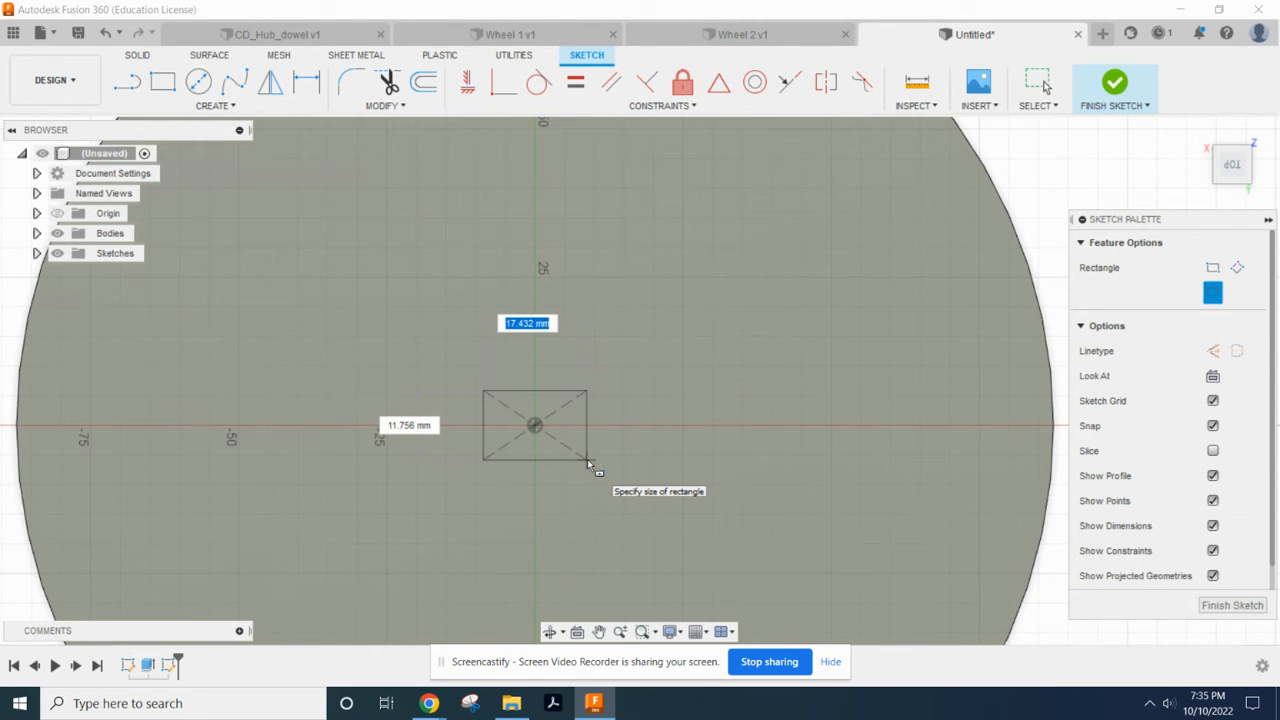
type(".127 in")
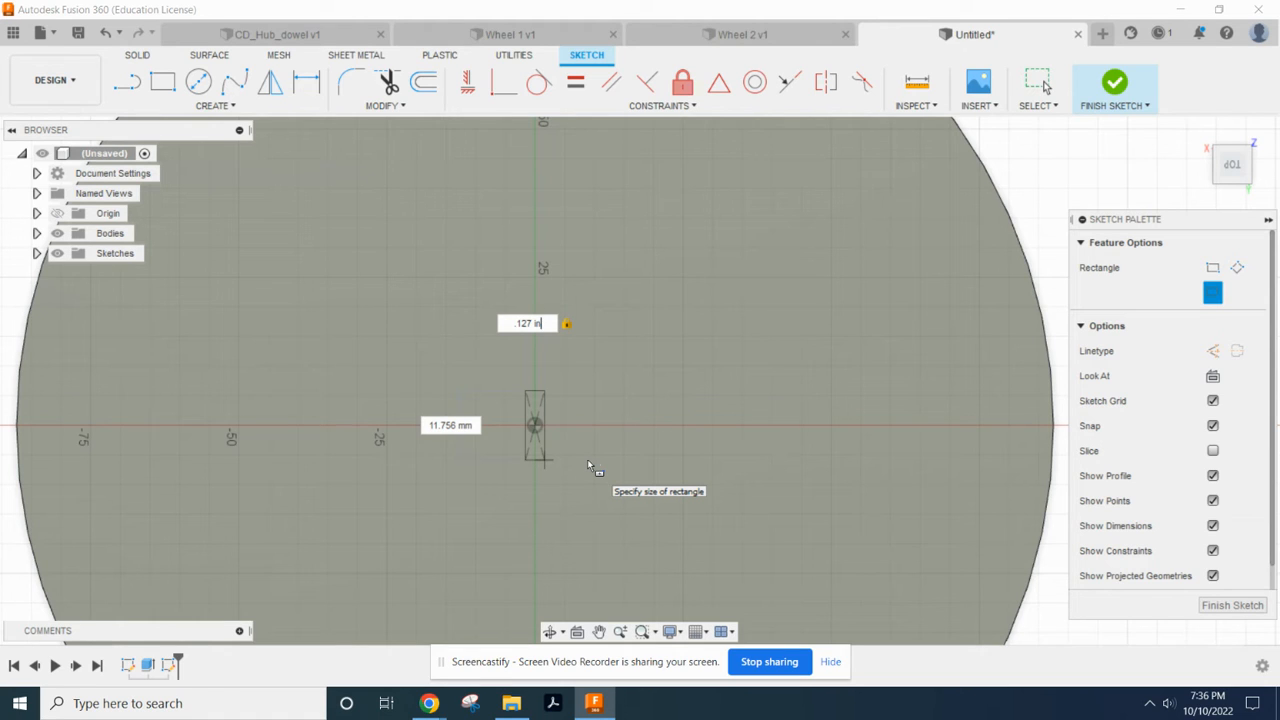
key("Tab")
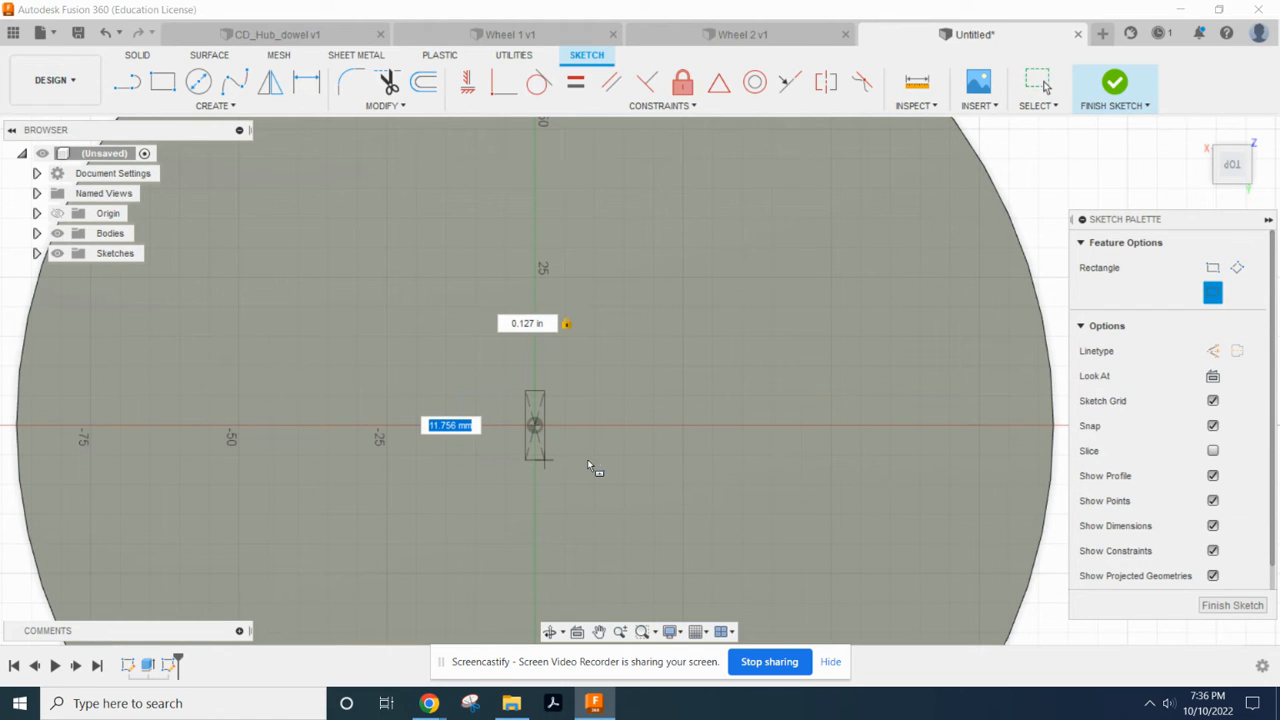
type(".127")
key("Return")
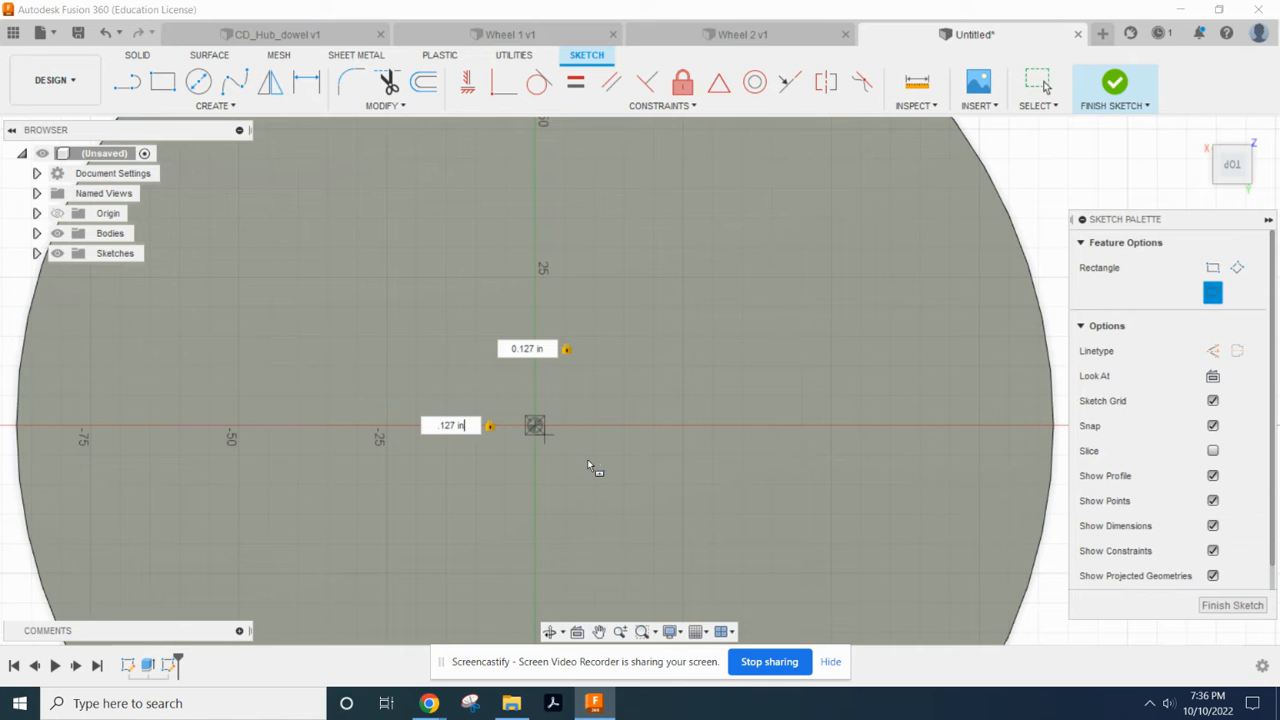
key("Return")
scroll(538, 357, "up", 1)
scroll(538, 357, "up", 3)
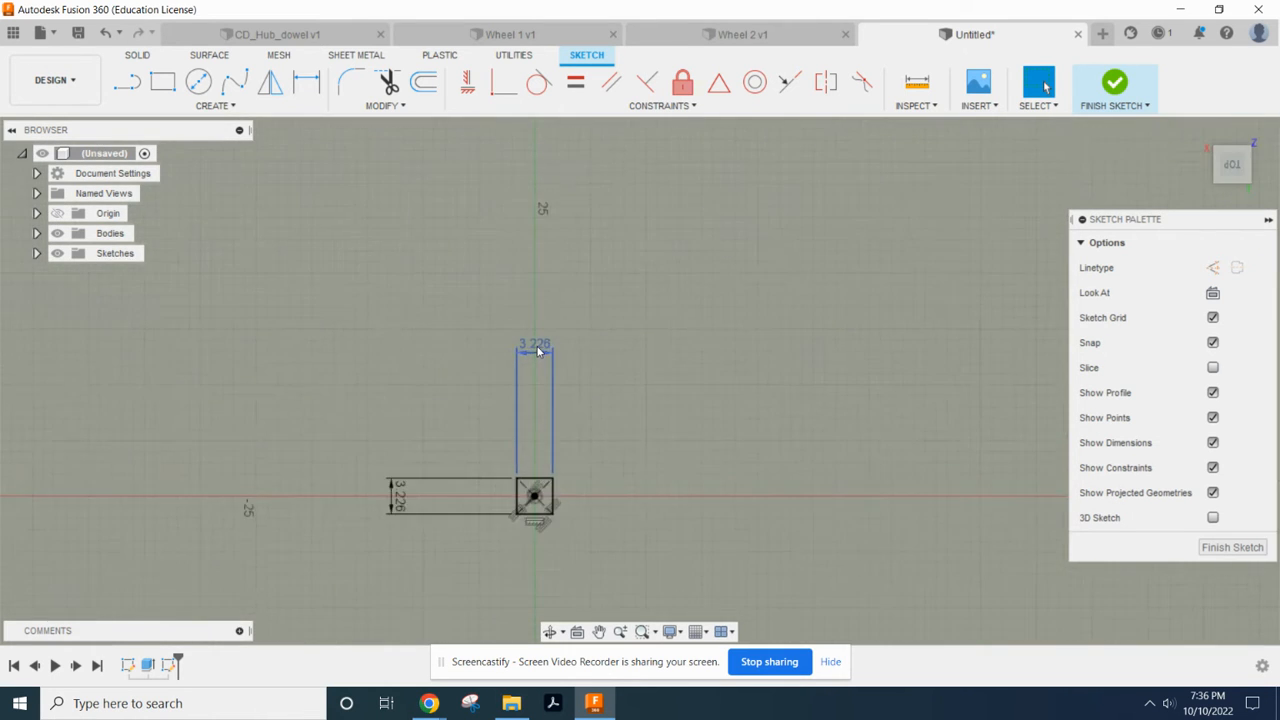
scroll(615, 492, "down", 2)
scroll(621, 488, "down", 3)
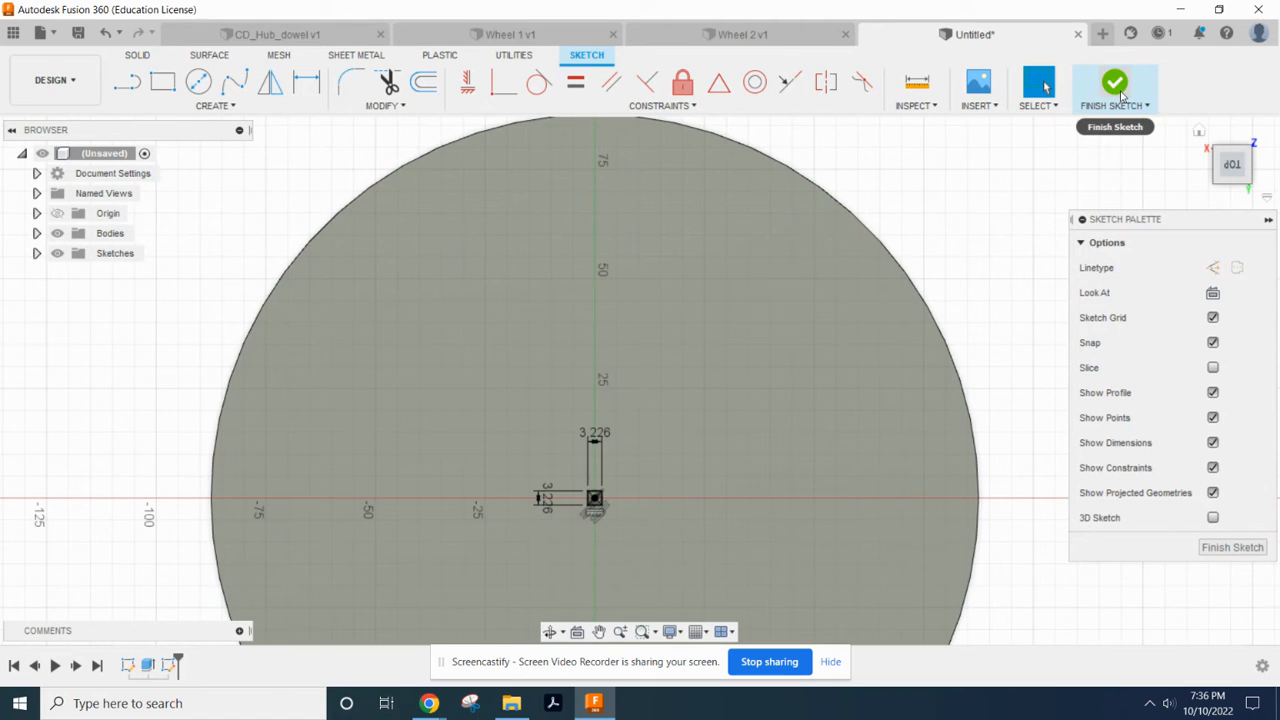
left_click(1116, 86)
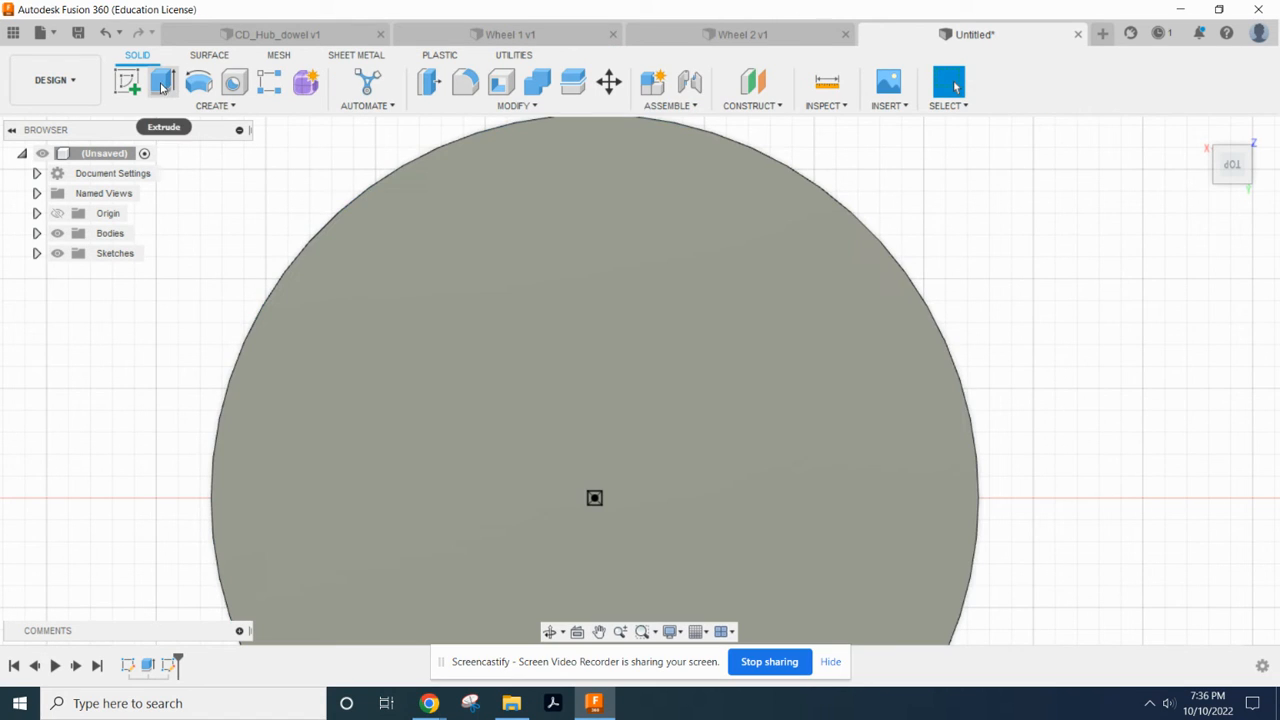
Extrude the small square profile downward as a cut through the disc, with the extent type set to All
left_click(162, 84)
scroll(598, 490, "up", 4)
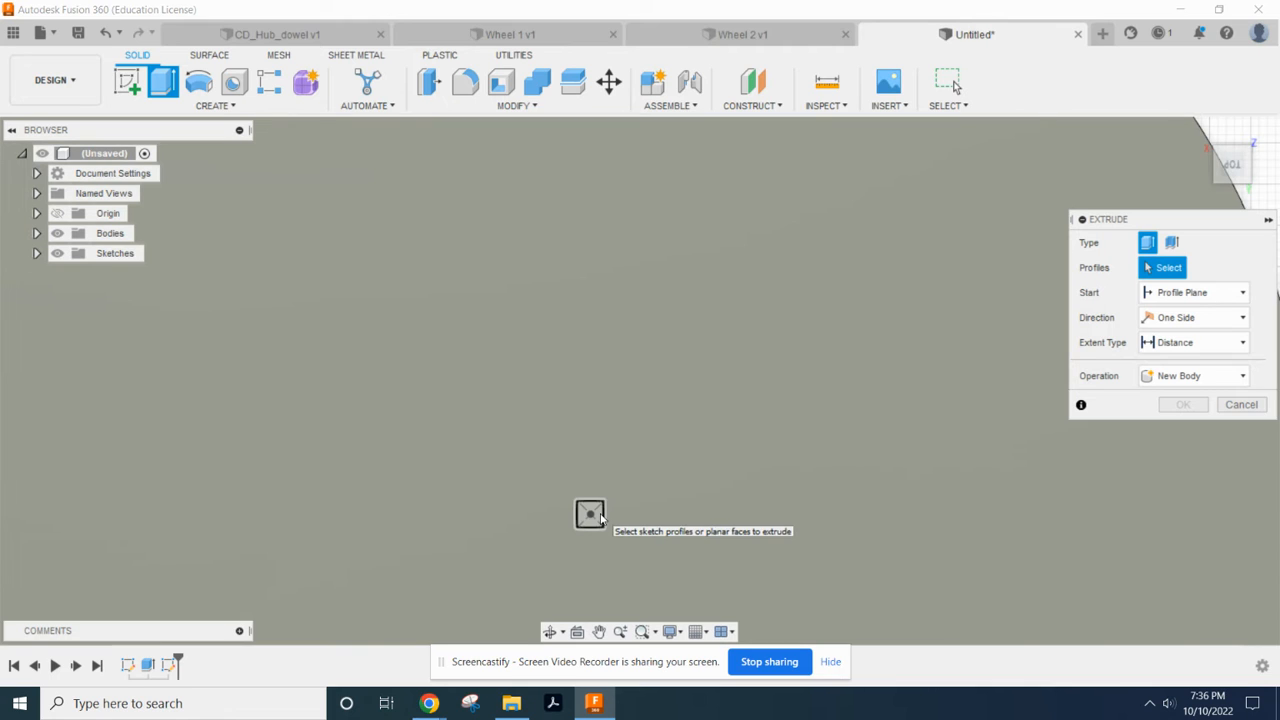
left_click(600, 515)
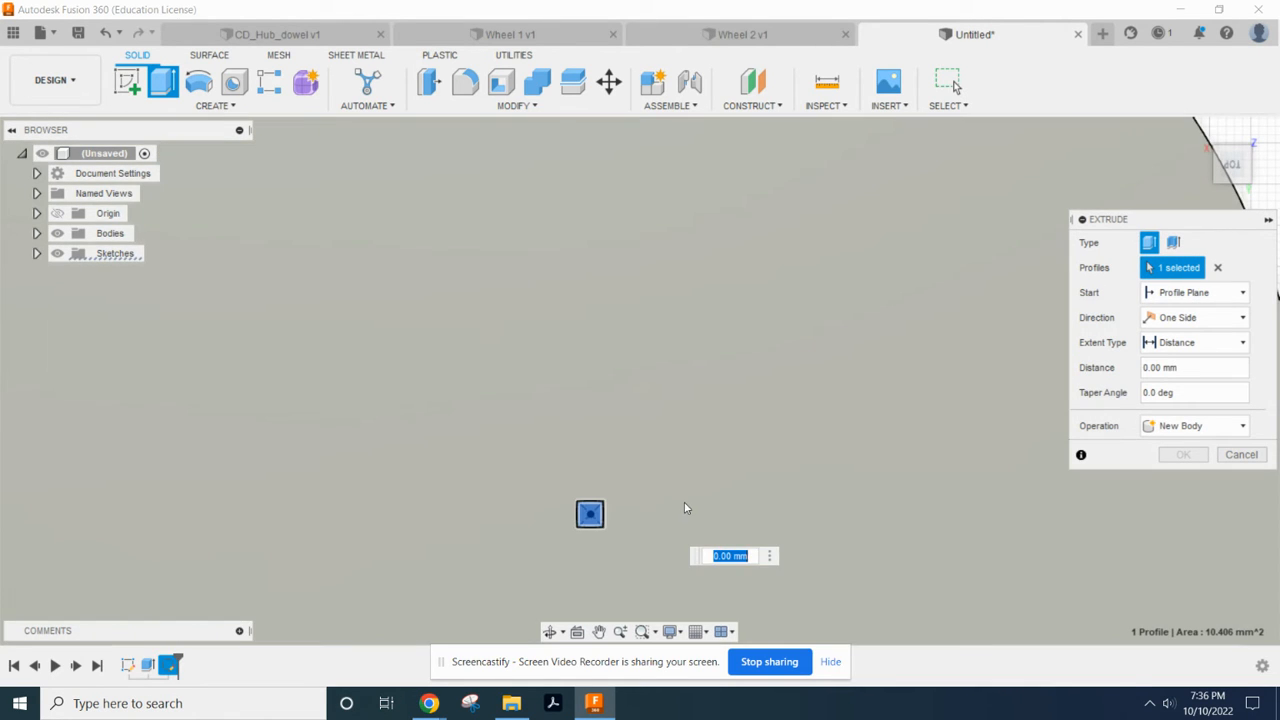
middle_click_drag(682, 499, 672, 402, "shift")
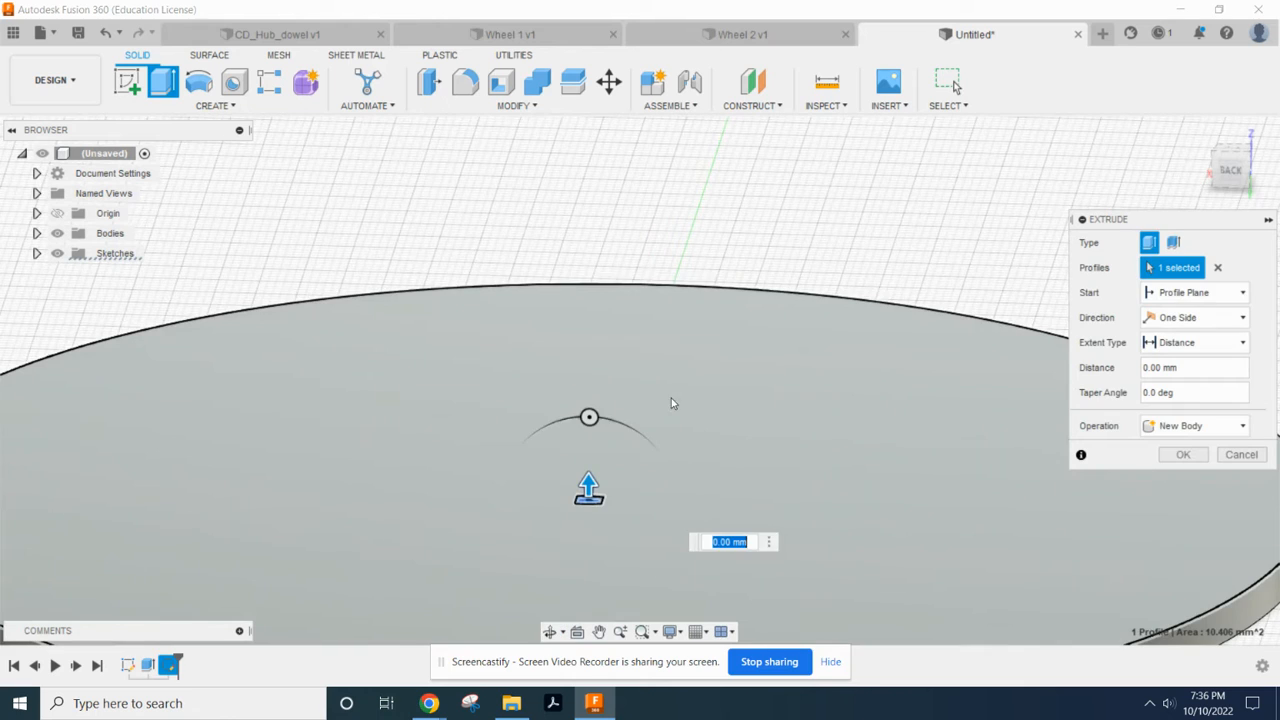
left_click_drag(589, 488, 590, 515)
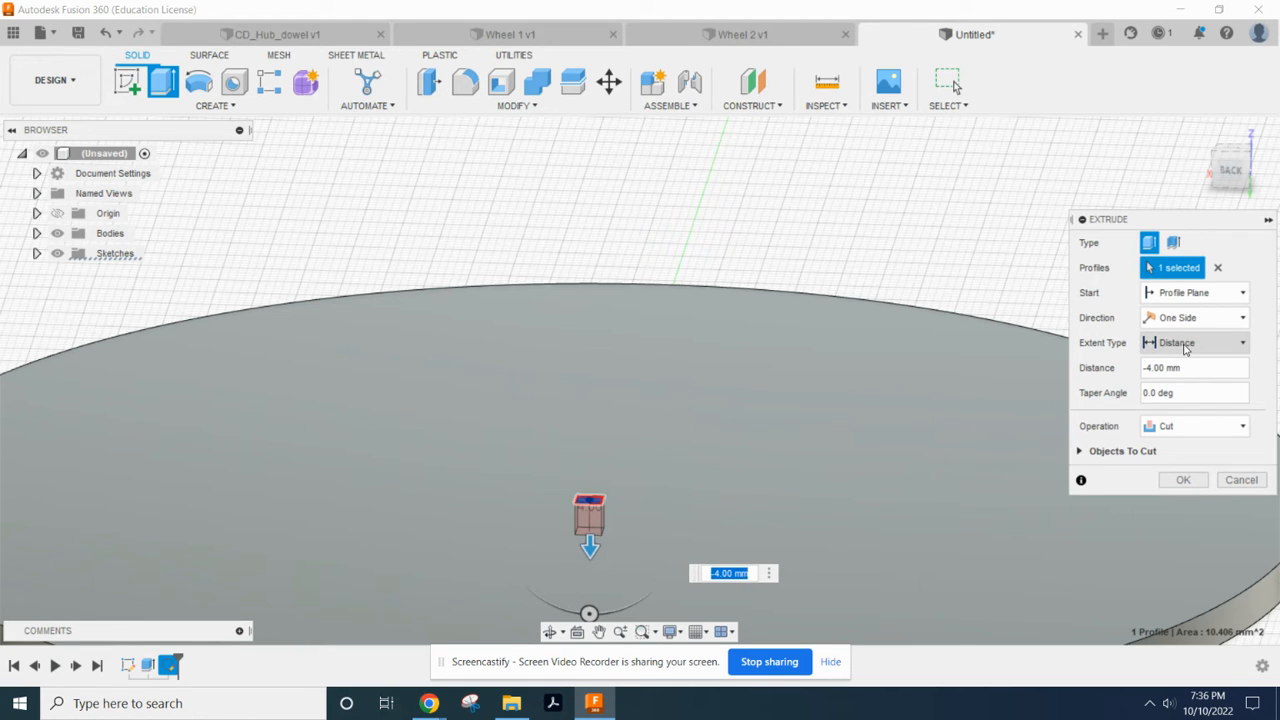
left_click(1185, 345)
left_click(1184, 401)
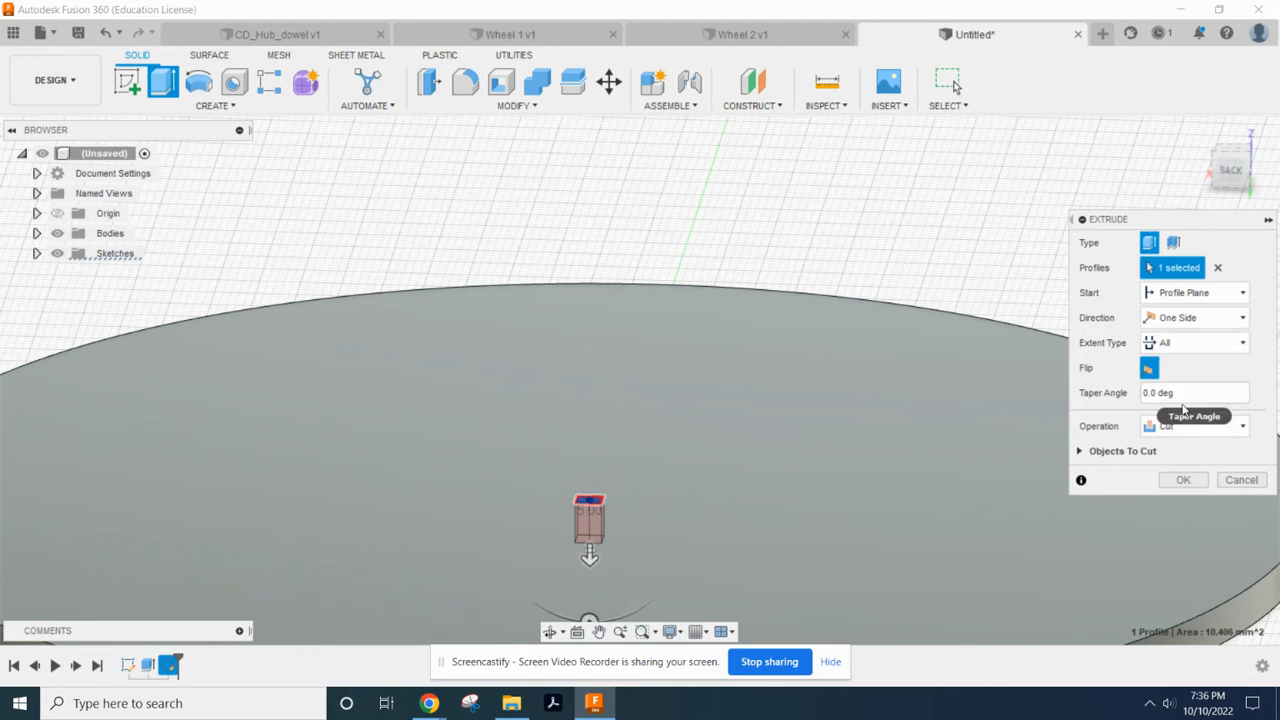
left_click(1183, 482)
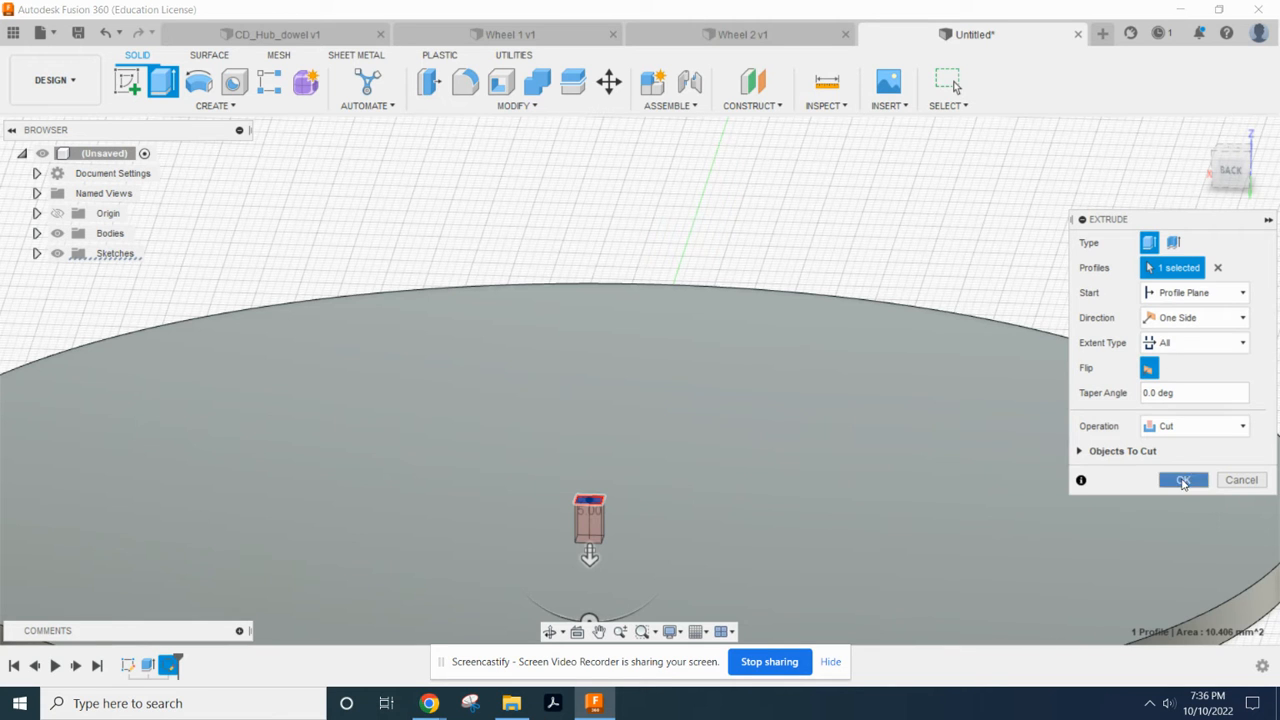
Start a new sketch on the top face of the disc
middle_click_drag(849, 328, 849, 366, "shift")
scroll(698, 420, "down", 4)
middle_click_drag(680, 450, 712, 327, "shift")
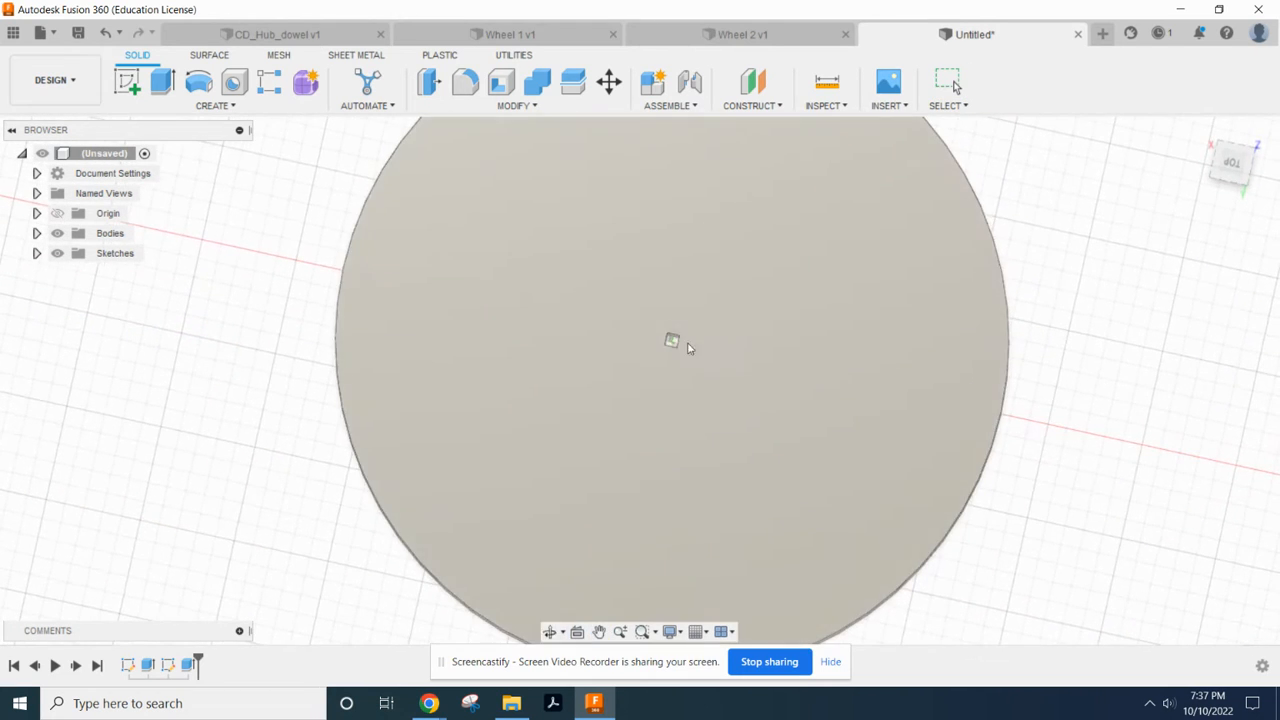
mouse_move(686, 397)
middle_mouse_down("shift")
mouse_move(689, 326)
mouse_move(733, 332)
middle_mouse_up("shift")
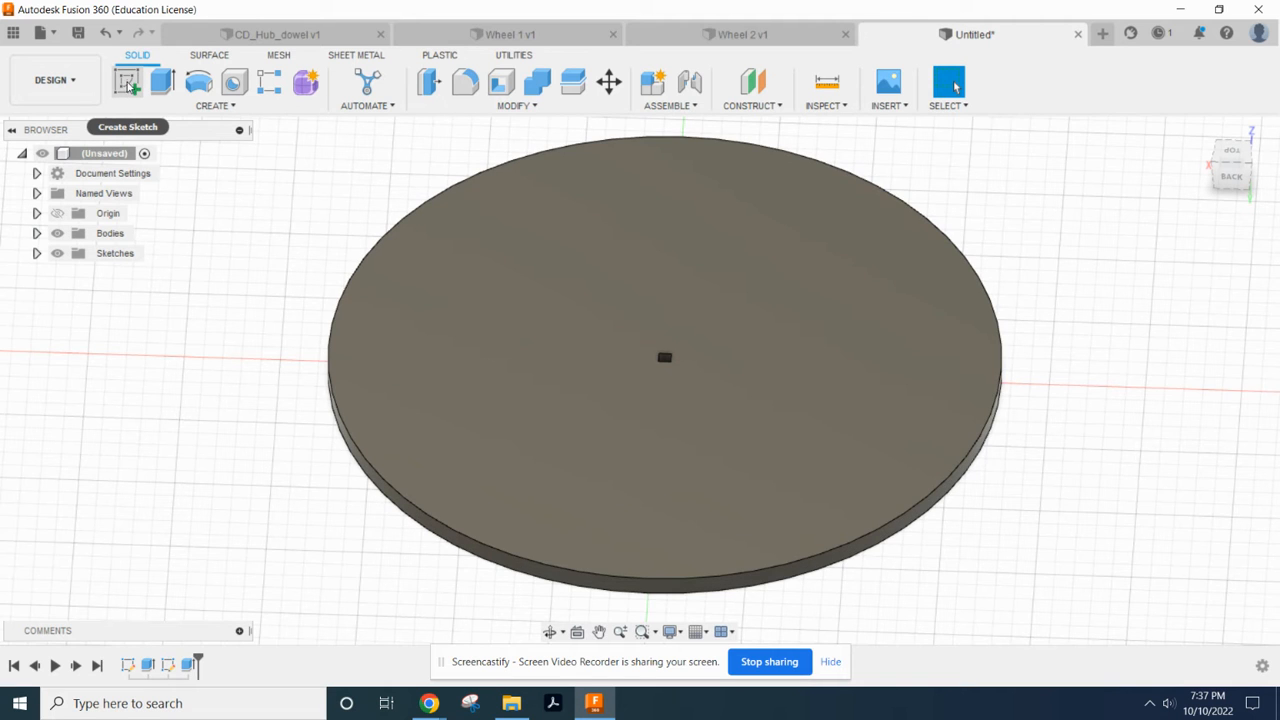
left_click(128, 84)
left_click(580, 234)
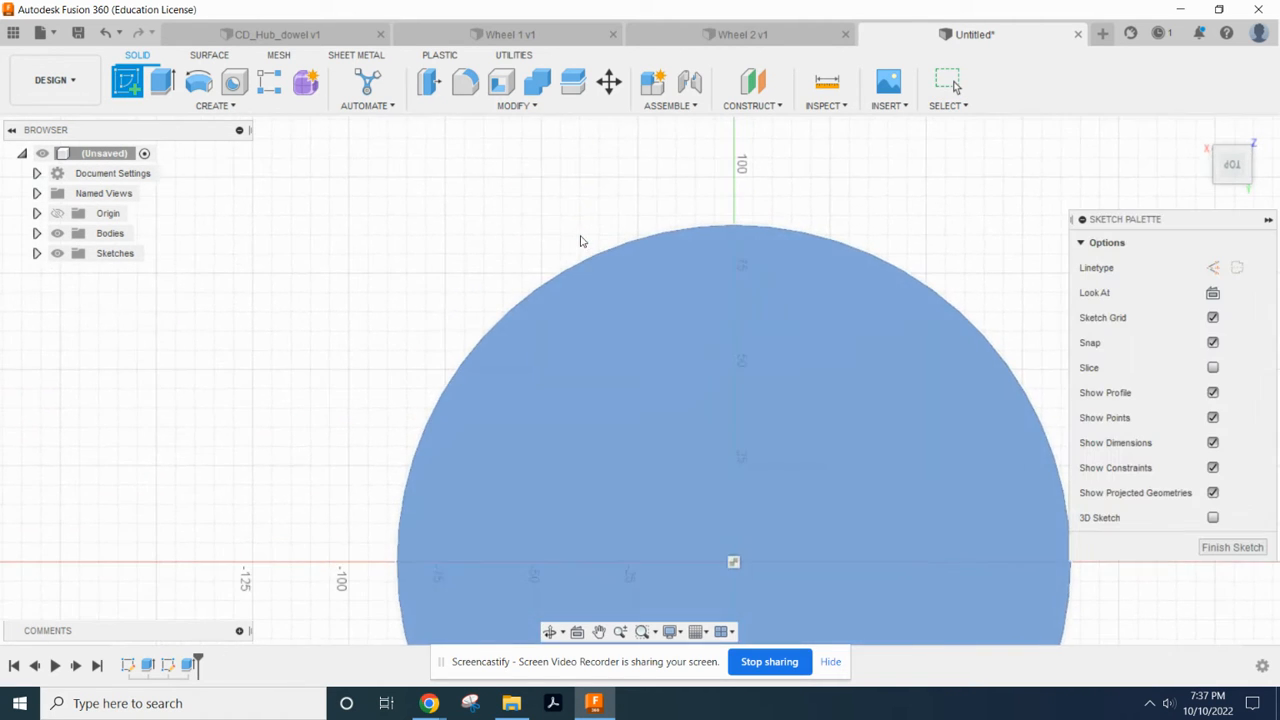
scroll(763, 269, "down", 3)
mouse_move(763, 414)
middle_mouse_down()
mouse_move(729, 309)
mouse_move(656, 279)
middle_mouse_up()
middle_click_drag(576, 232, 547, 268)
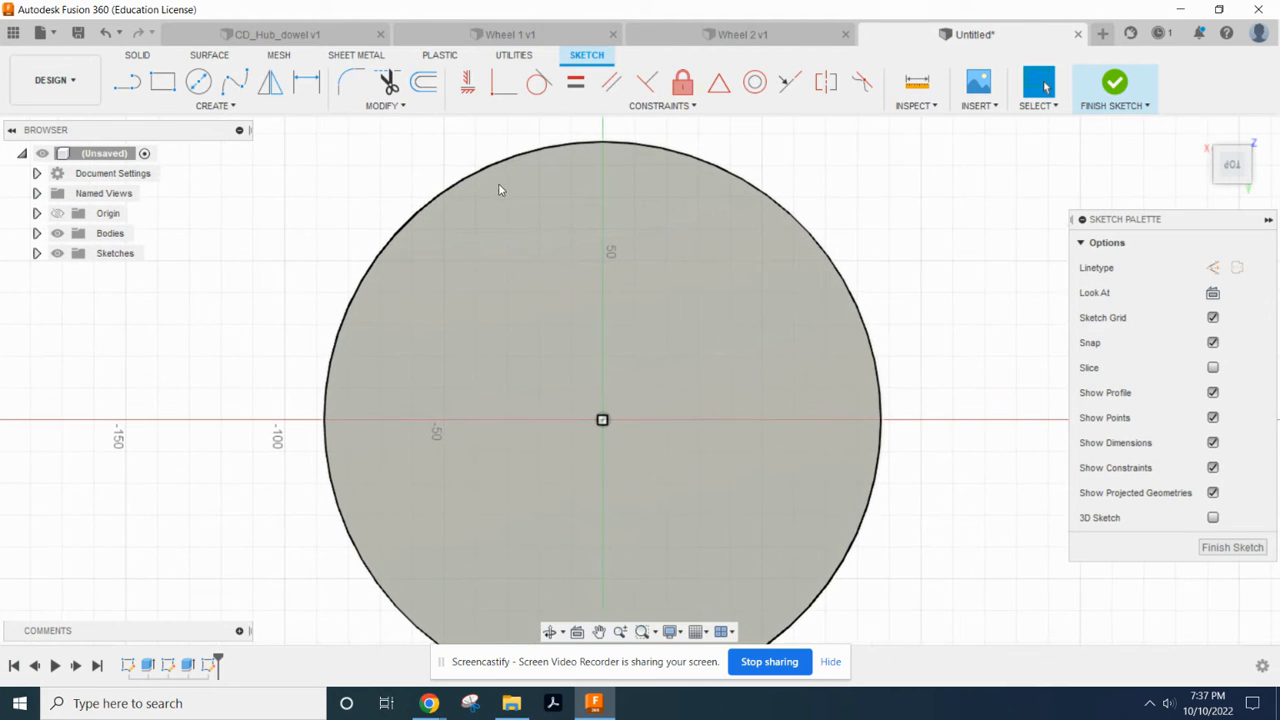
scroll(550, 303, "up", 2)
scroll(566, 306, "down", 3)
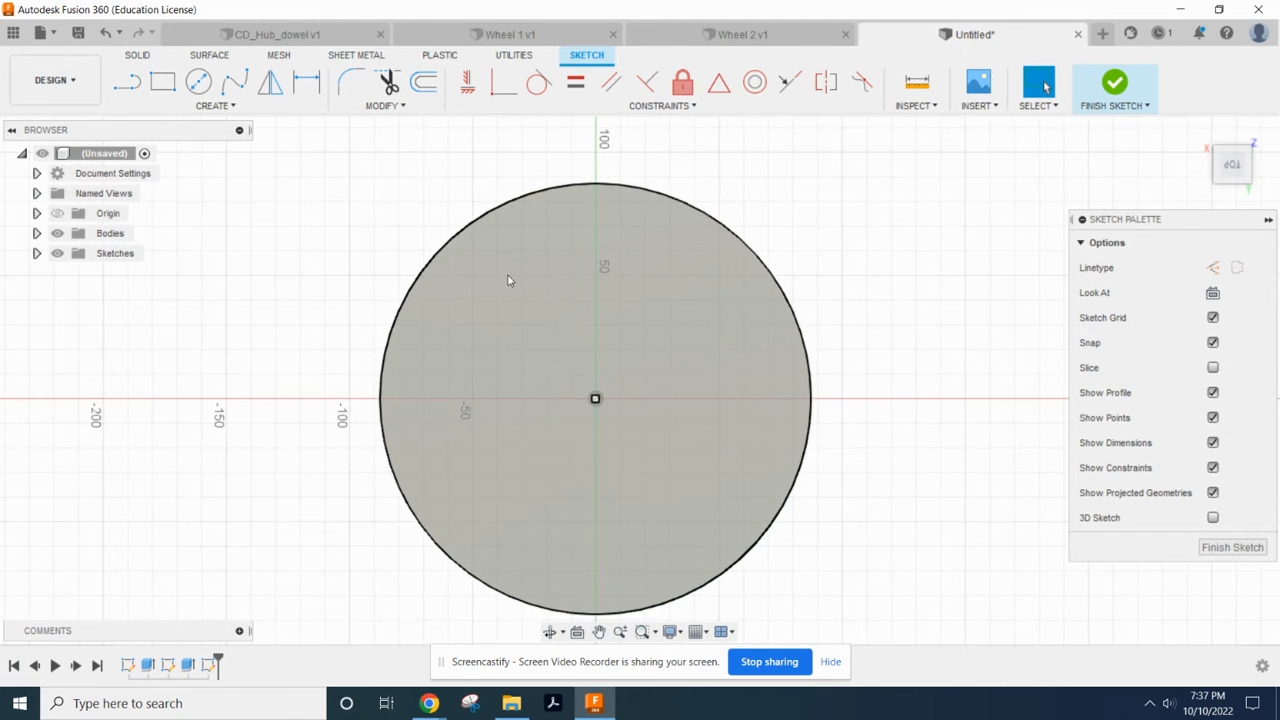
Draw a 160 mm diameter circle centred on the disc's centre point
left_click(198, 82)
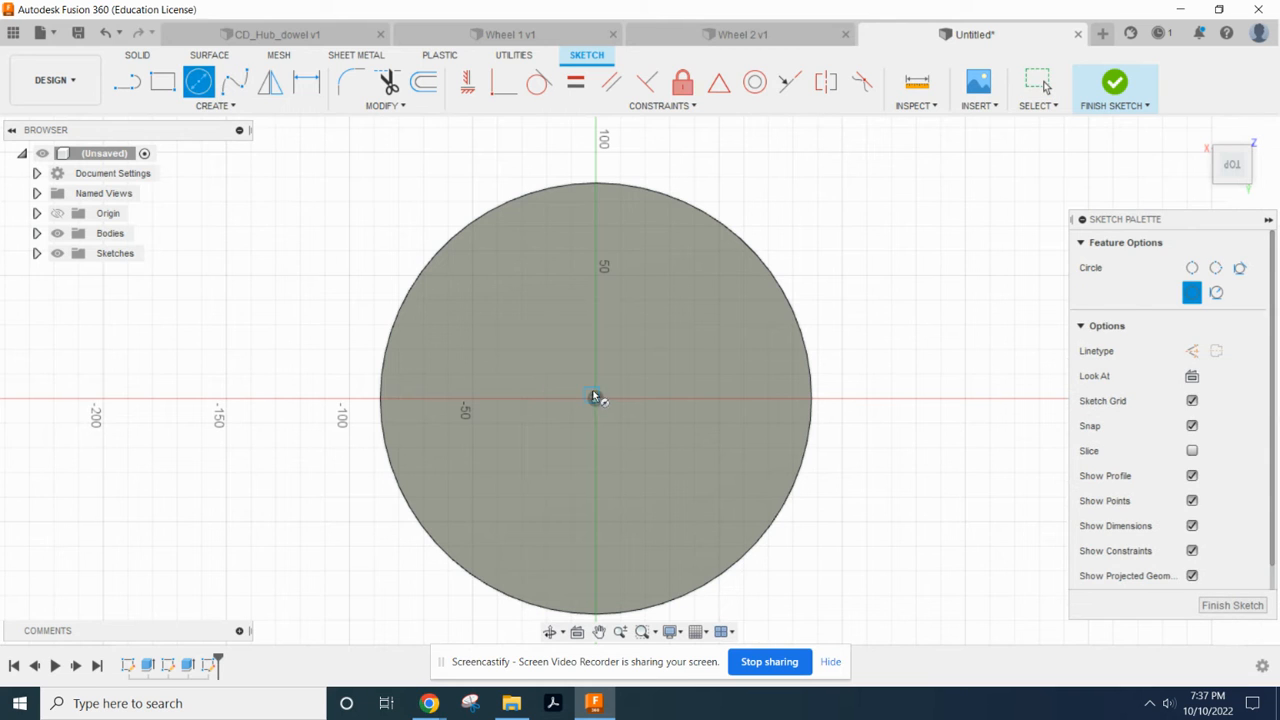
scroll(597, 400, "up", 4)
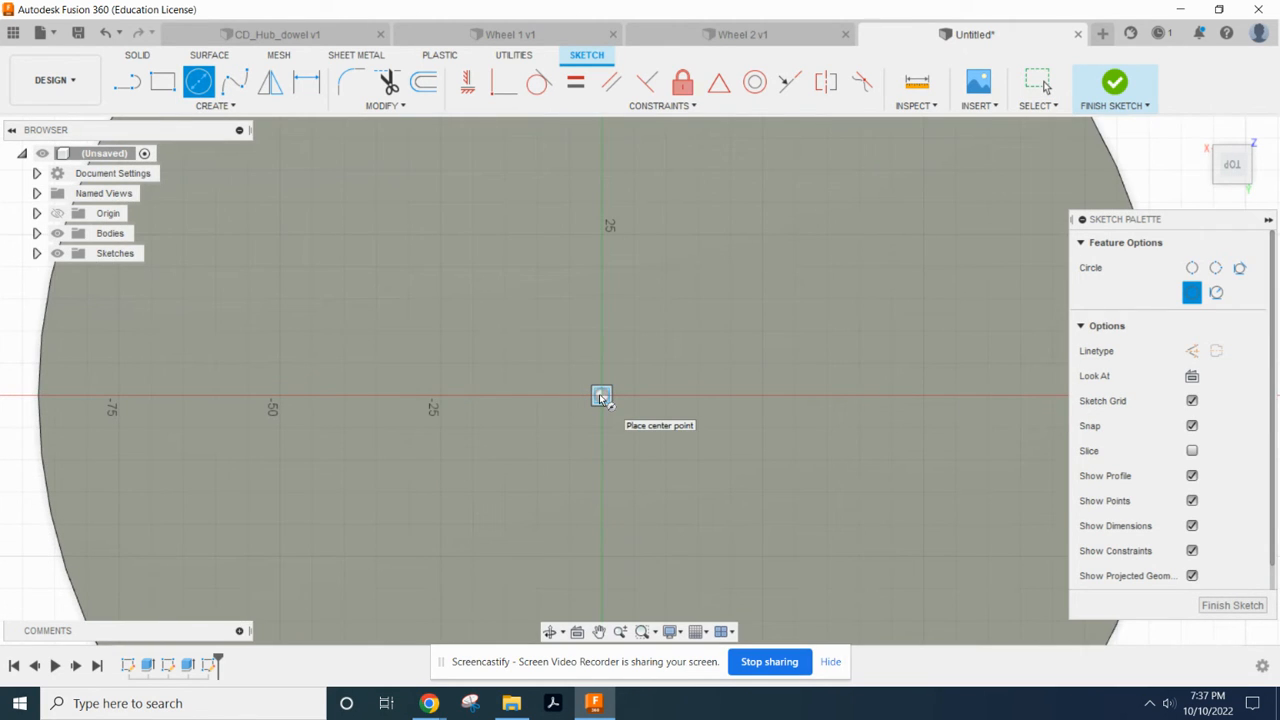
left_click(601, 397)
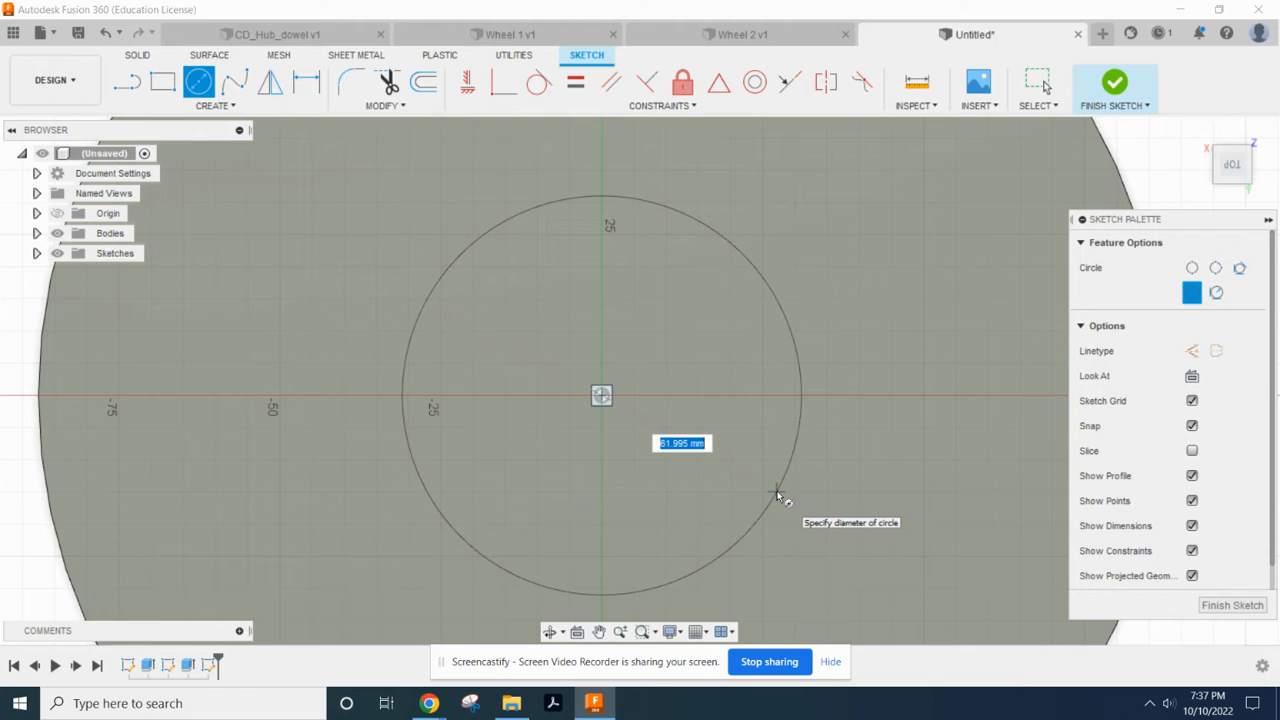
type("160")
key("Return")
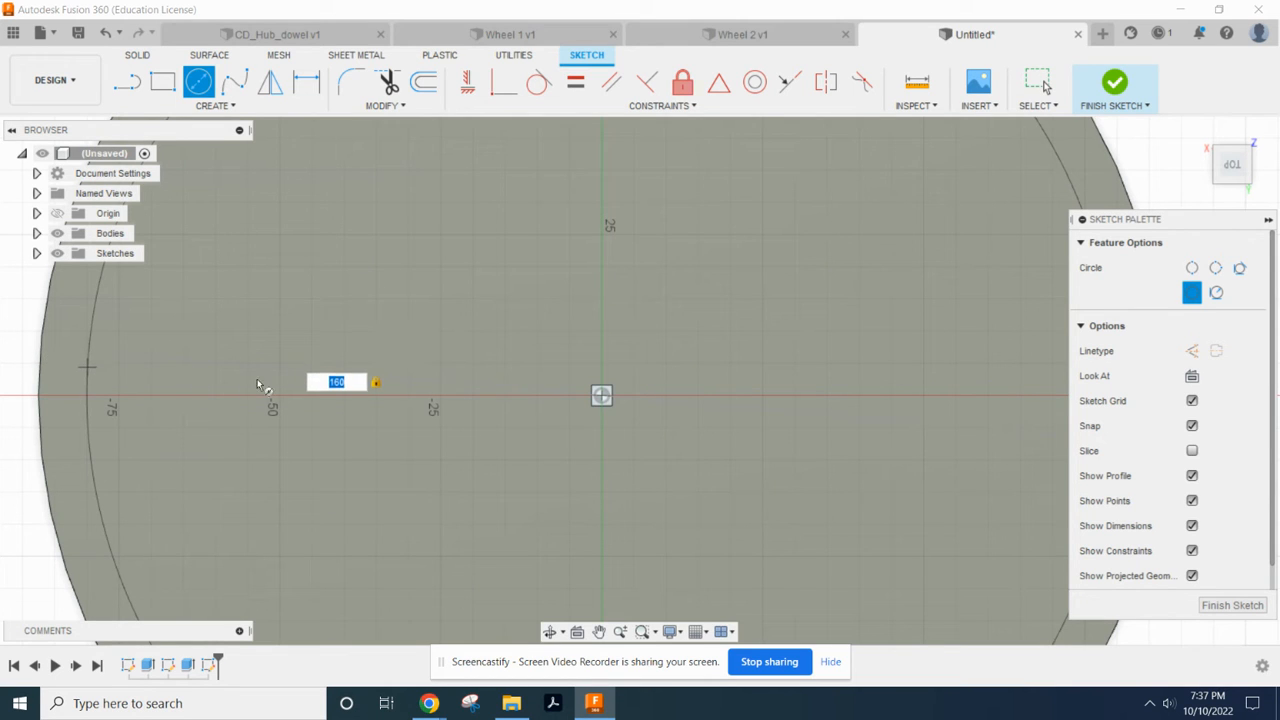
key("Escape")
Draw a 25 mm diameter hub circle concentric with the 160 mm circle
scroll(539, 340, "down", 3)
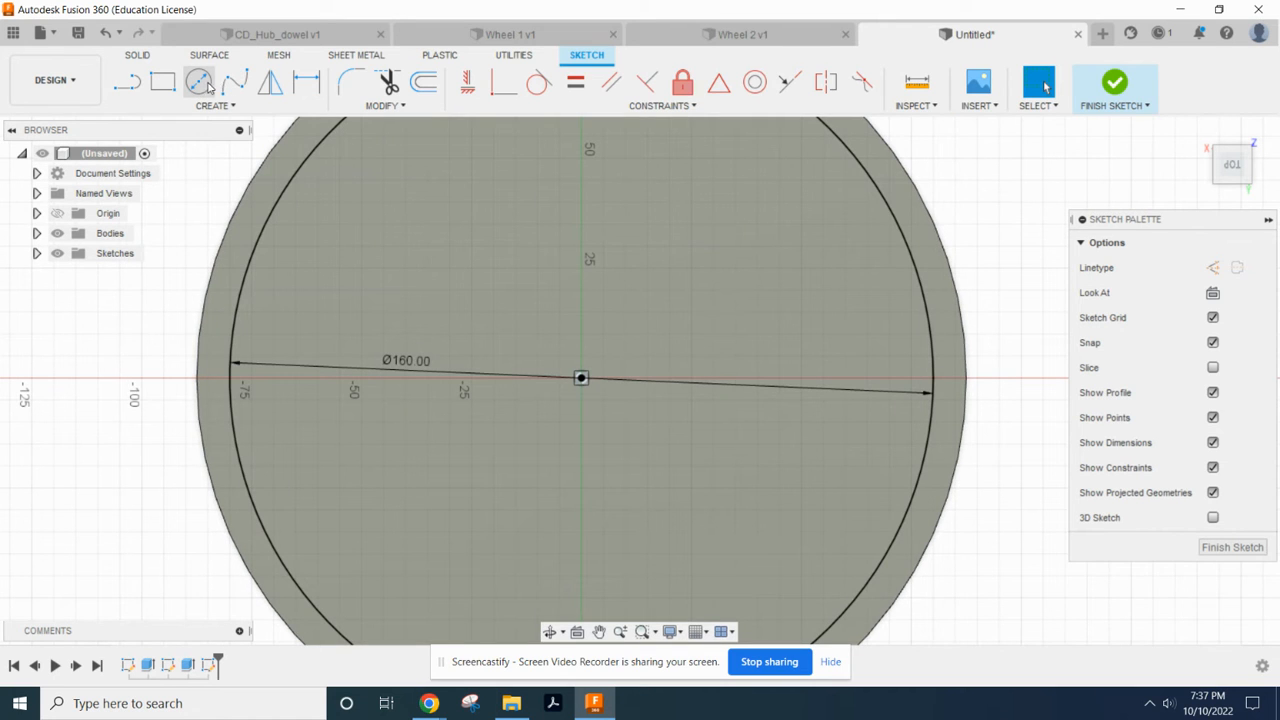
left_click(198, 81)
left_click(581, 379)
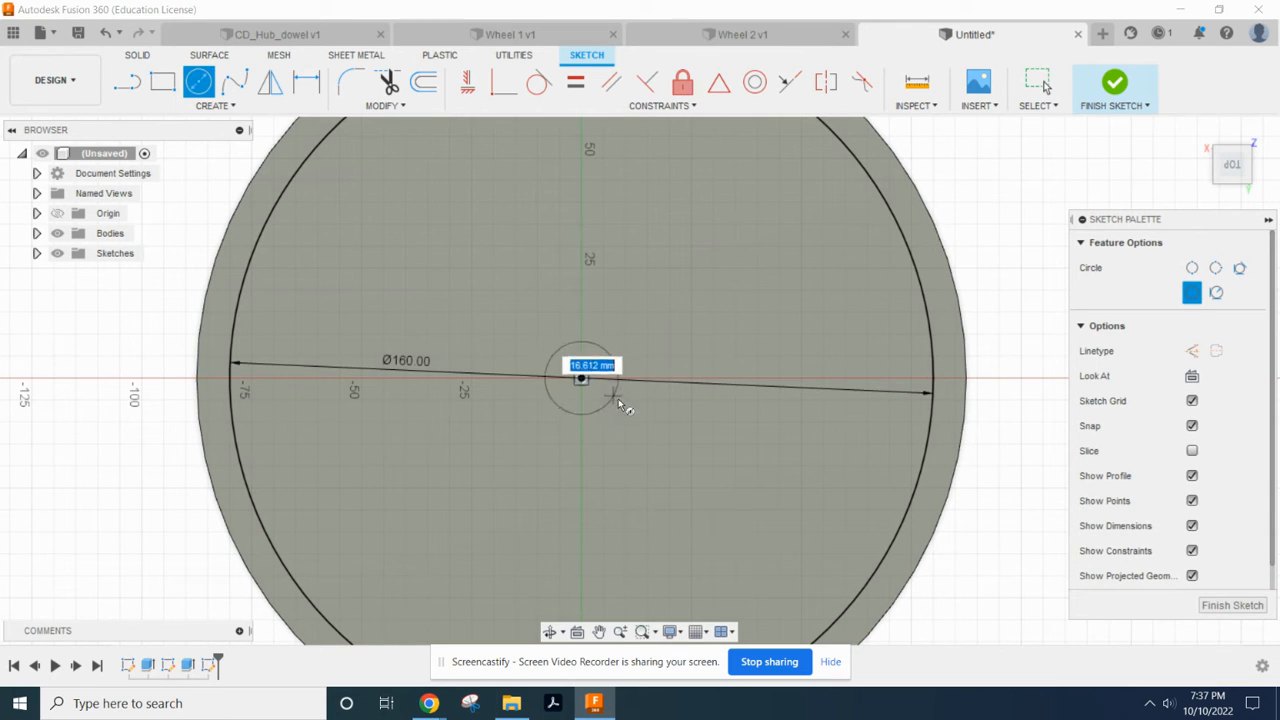
type("25")
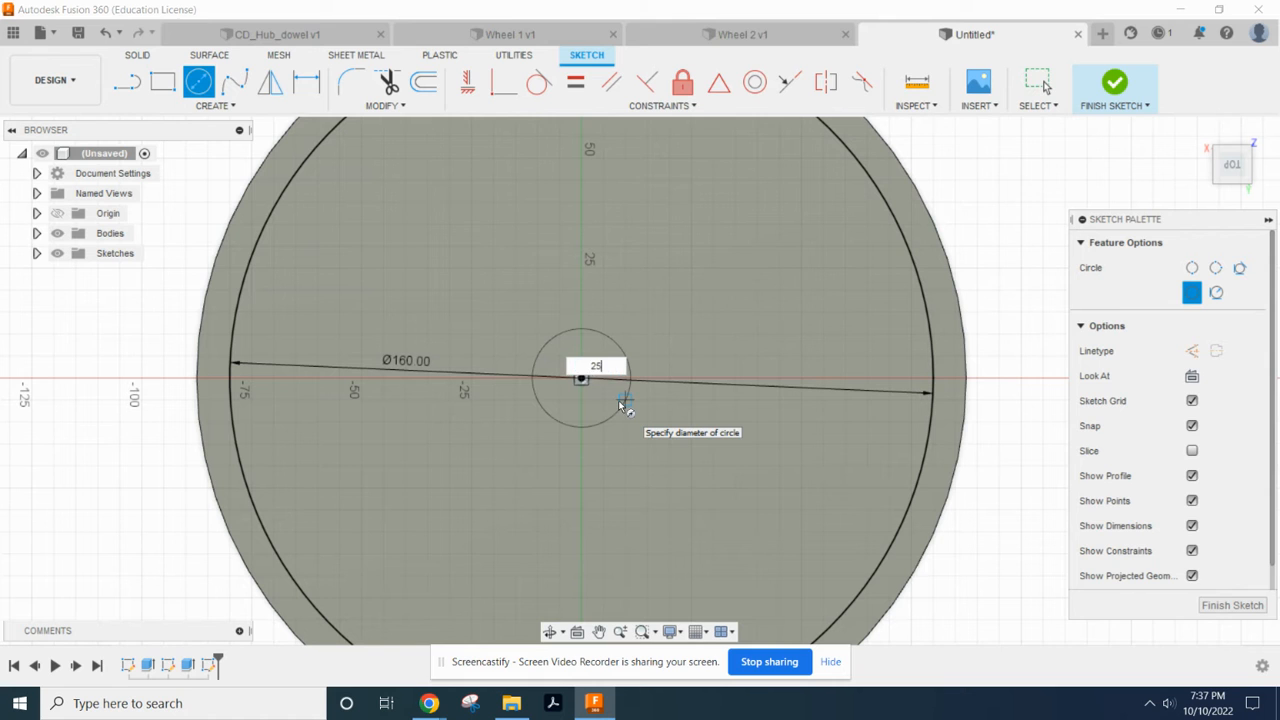
key("Return")
key("Escape")
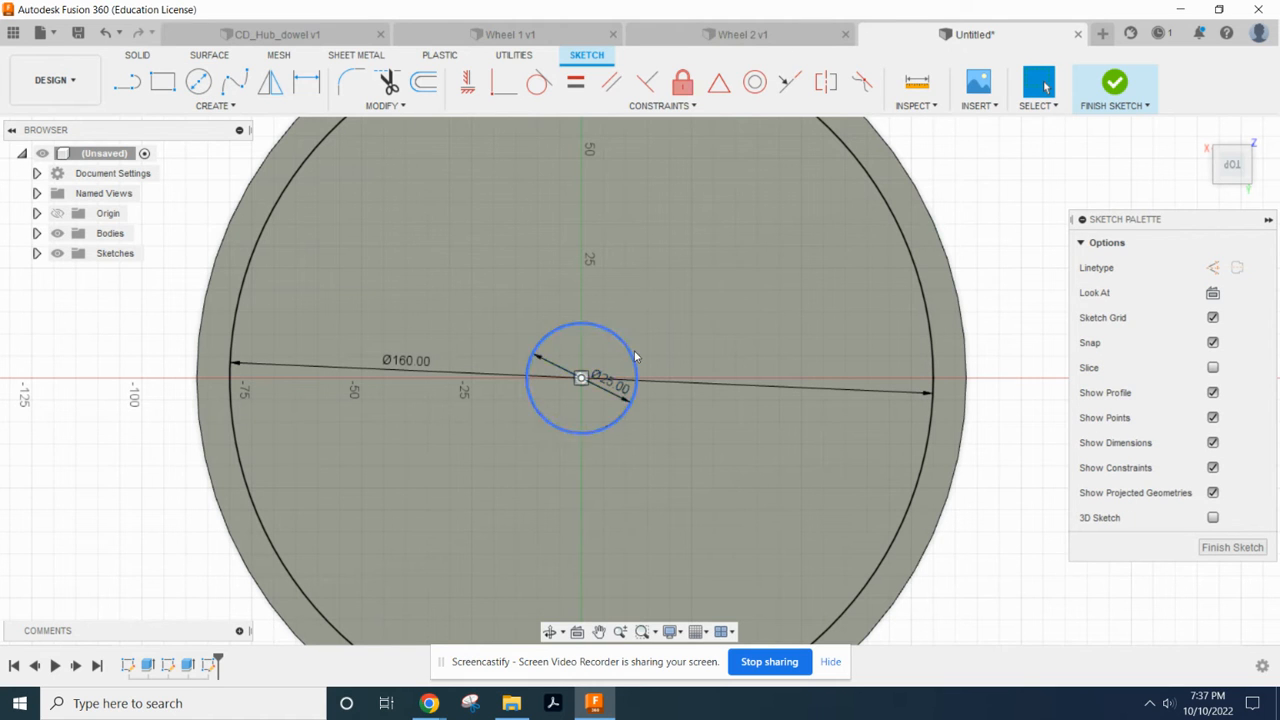
Draw a vertical line from the disc's centre to the 160 mm circle, plus a slanted line from near the centre to that circle
scroll(655, 325, "down", 2)
middle_click_drag(647, 245, 607, 323)
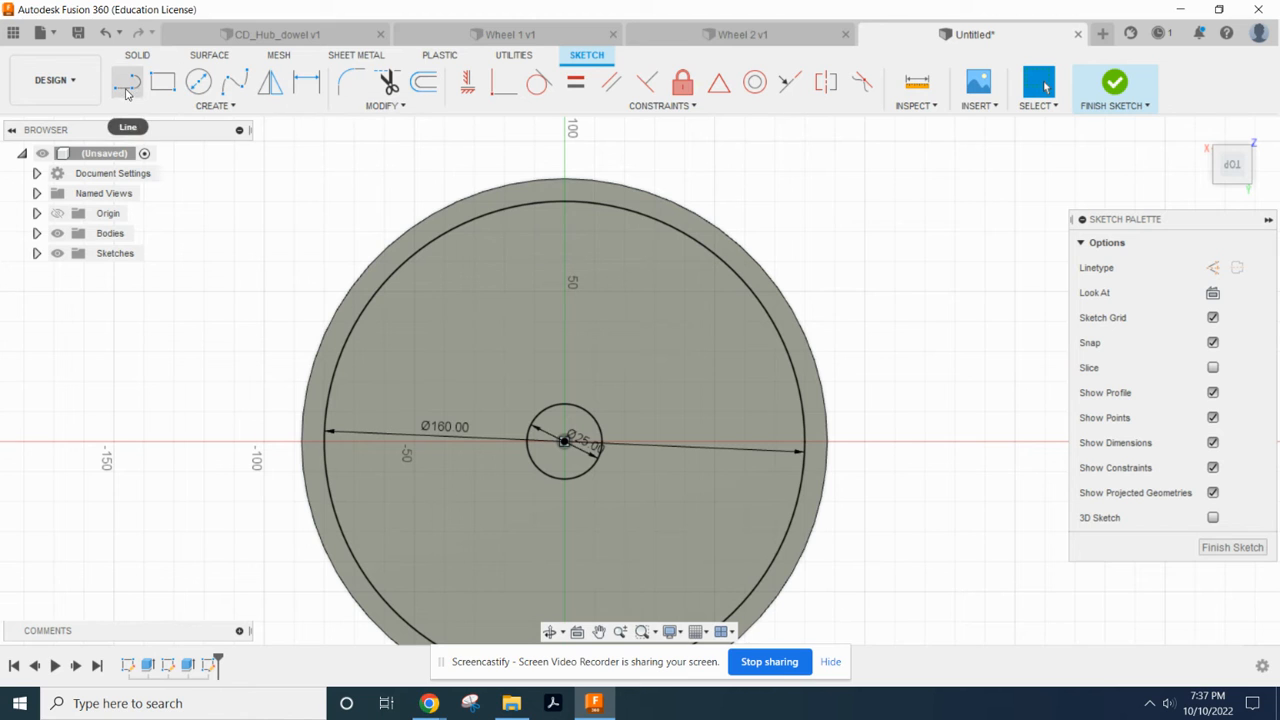
left_click(127, 90)
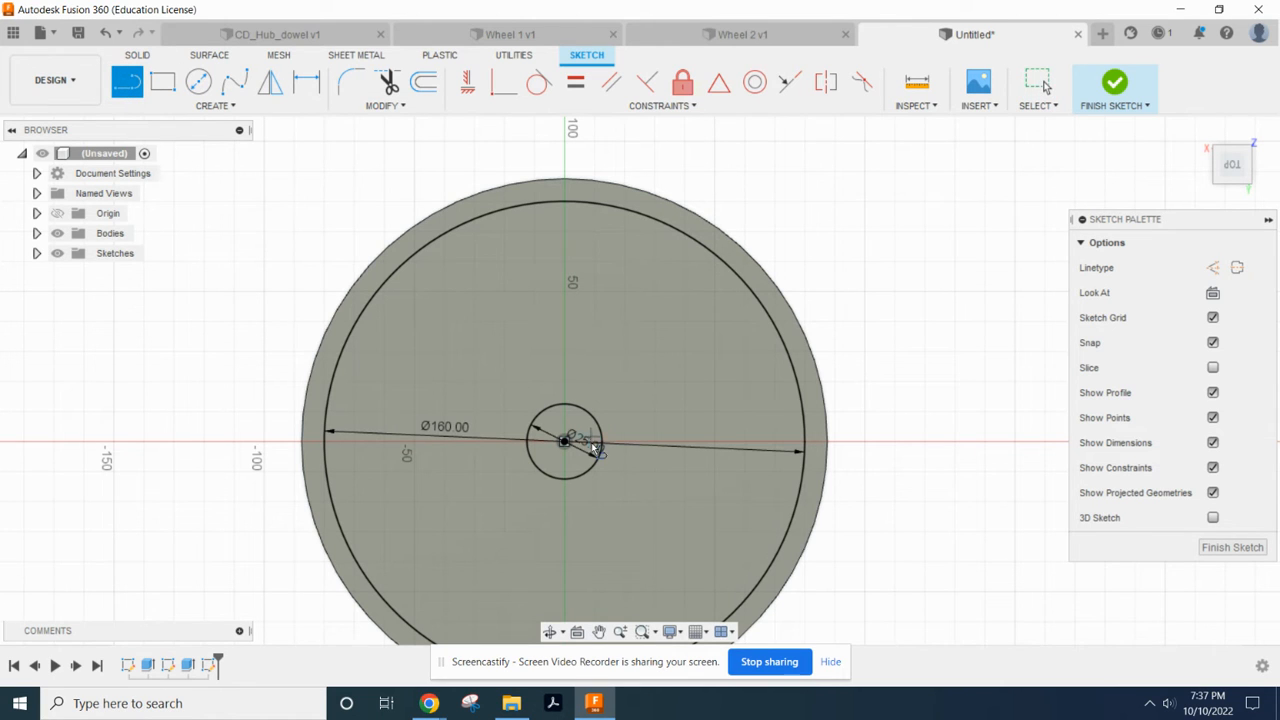
scroll(566, 440, "up", 4)
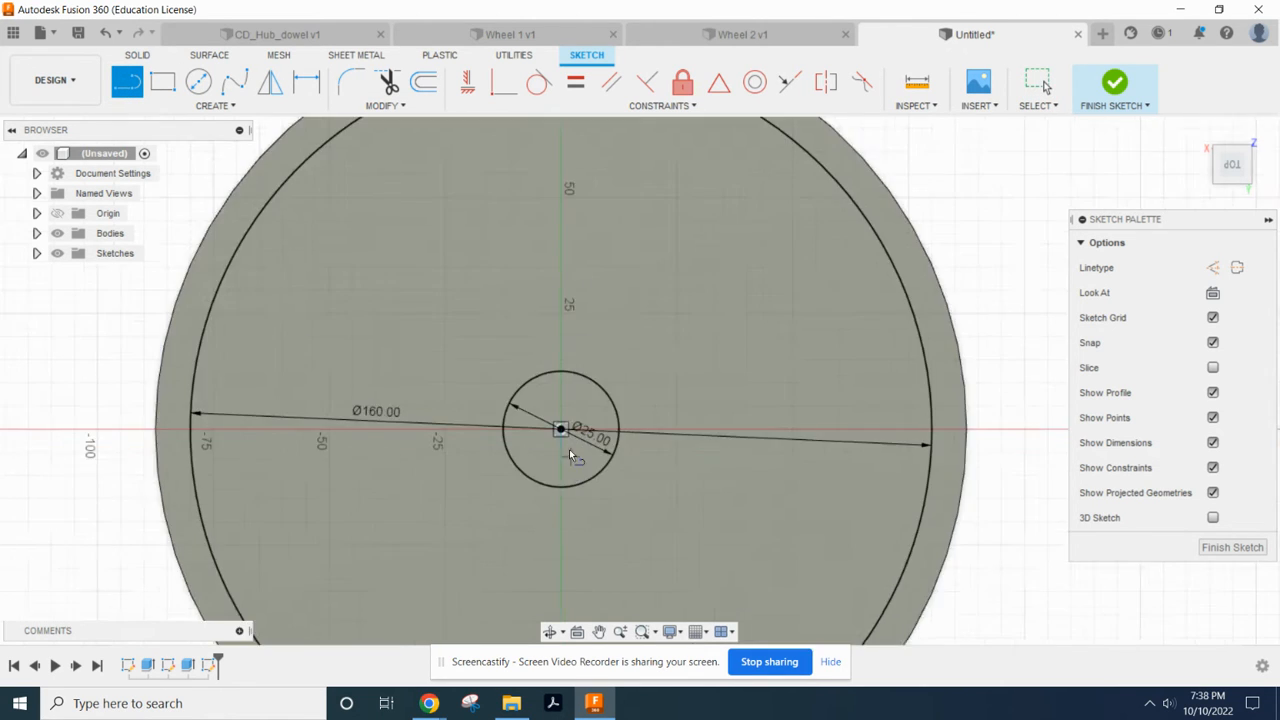
scroll(556, 417, "down", 3)
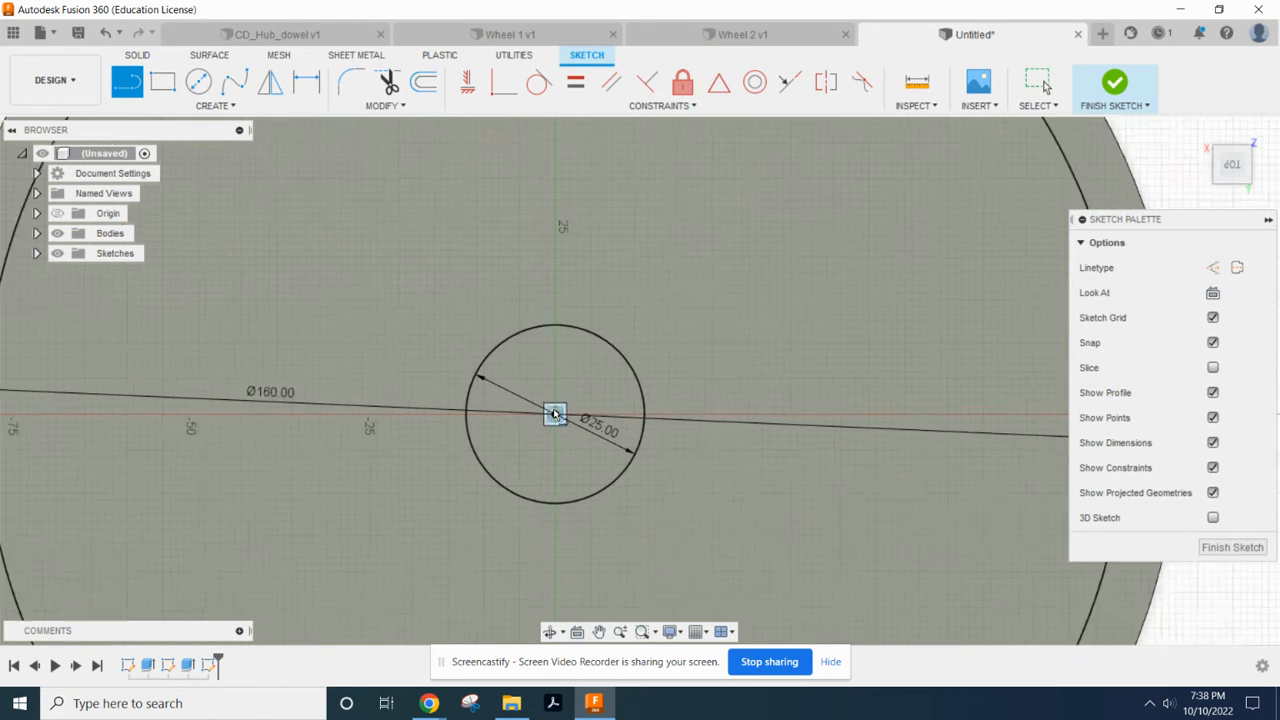
left_click(556, 414)
middle_click_drag(557, 294, 545, 410)
left_click(542, 228)
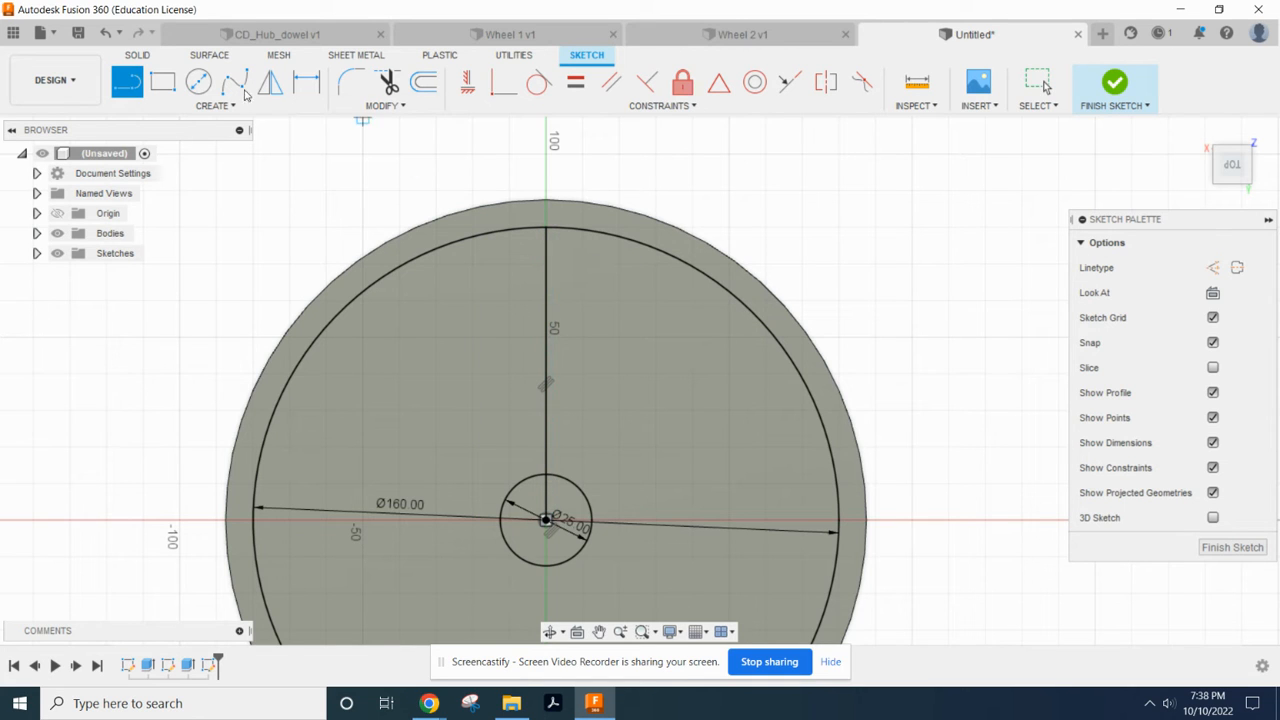
left_click(546, 519)
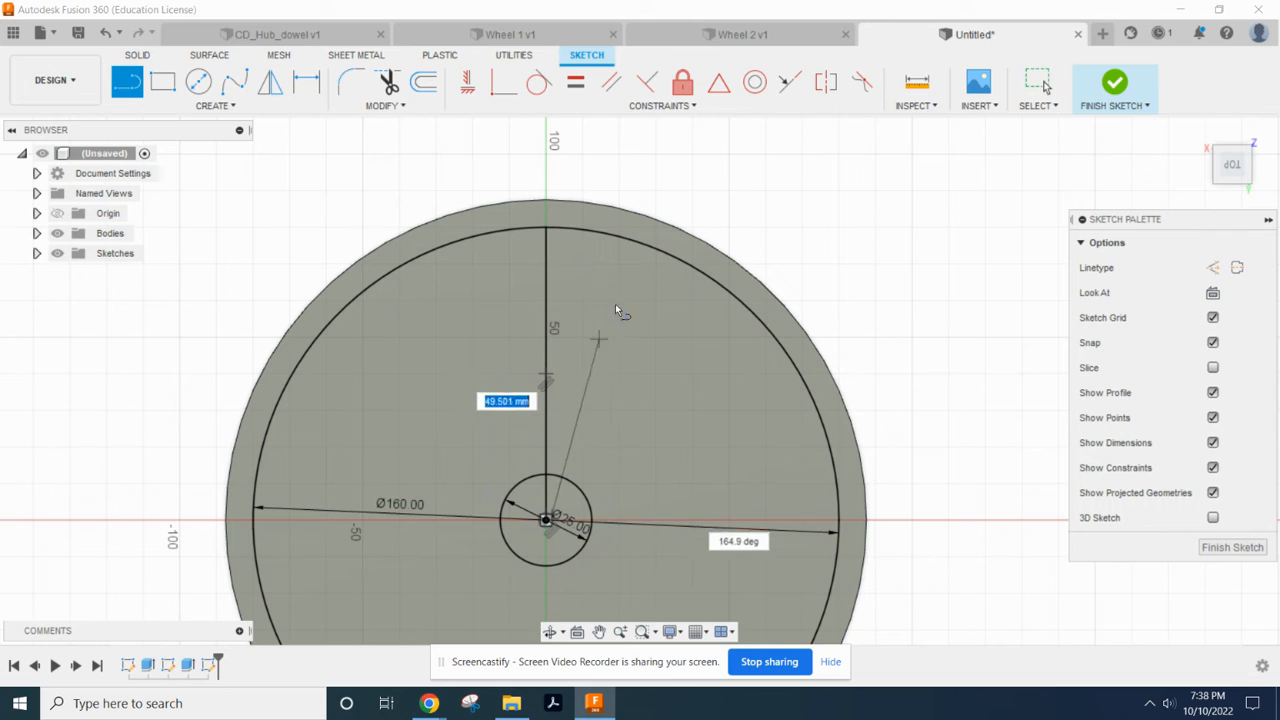
double_click(638, 243)
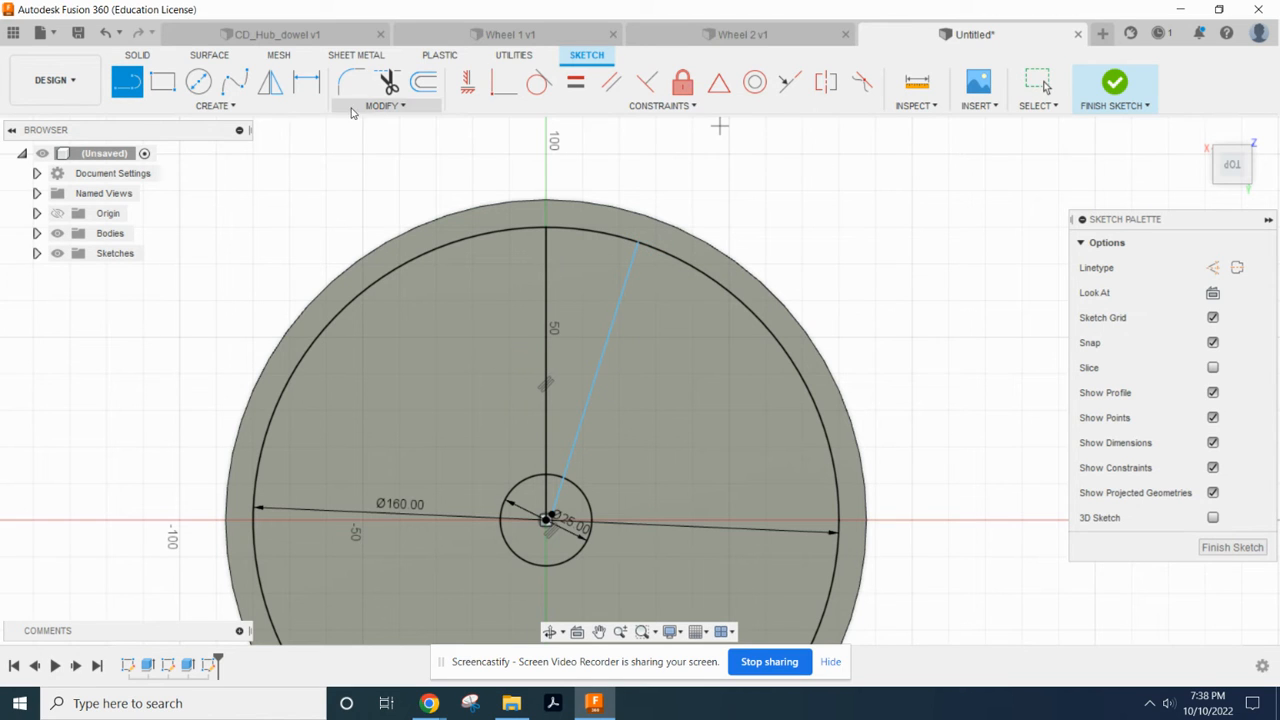
Dimension the angle between the vertical line and the slanted line to 20 degrees
left_click(305, 84)
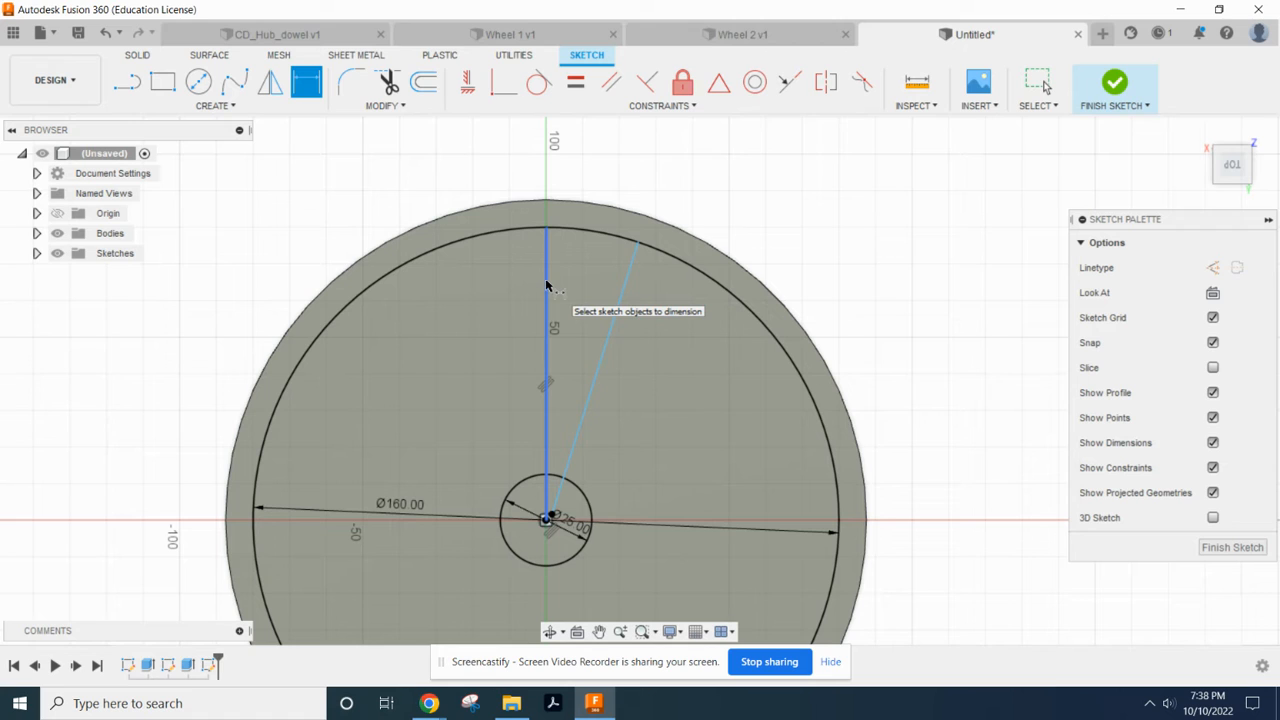
left_click(546, 287)
left_click(624, 291)
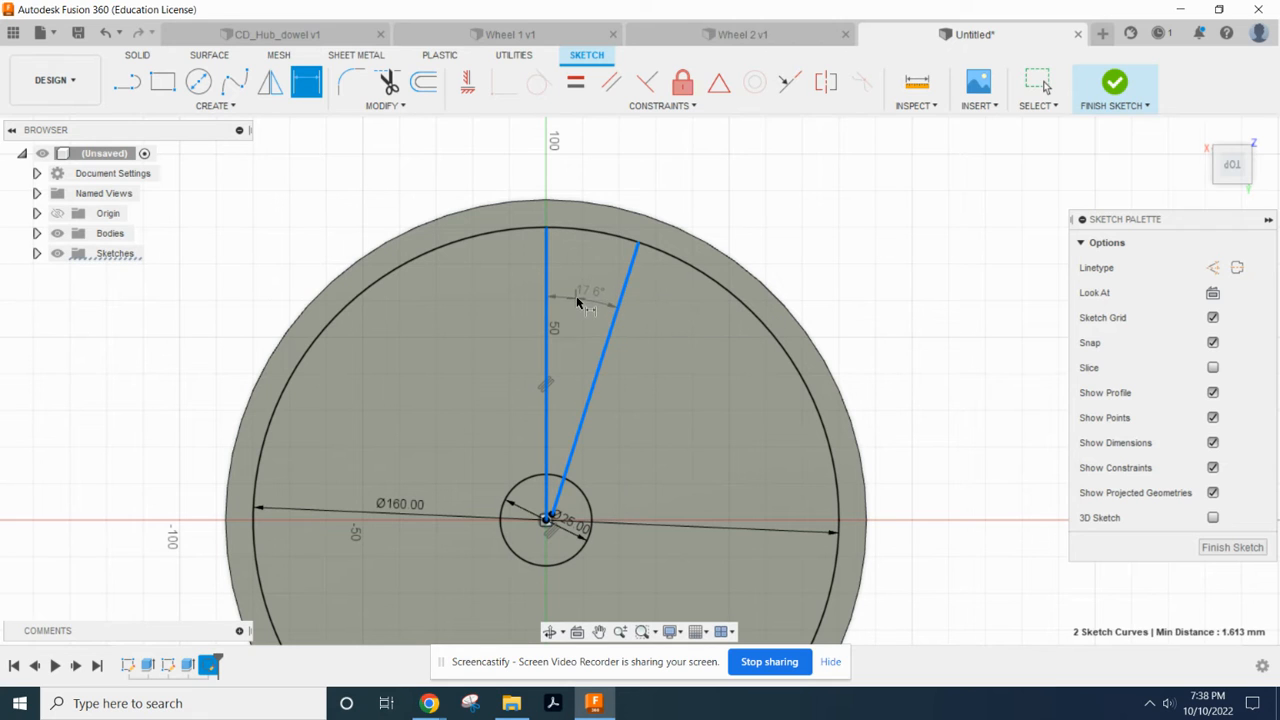
left_click(581, 290)
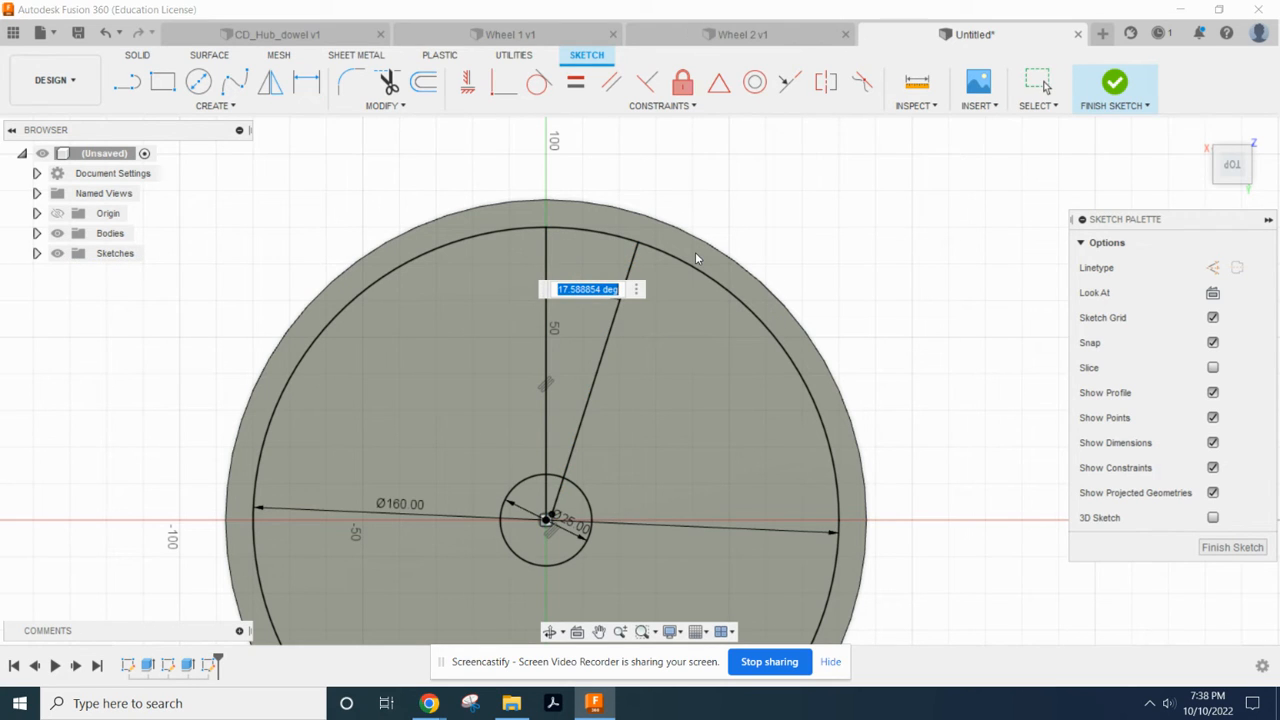
type("20")
key("Return")
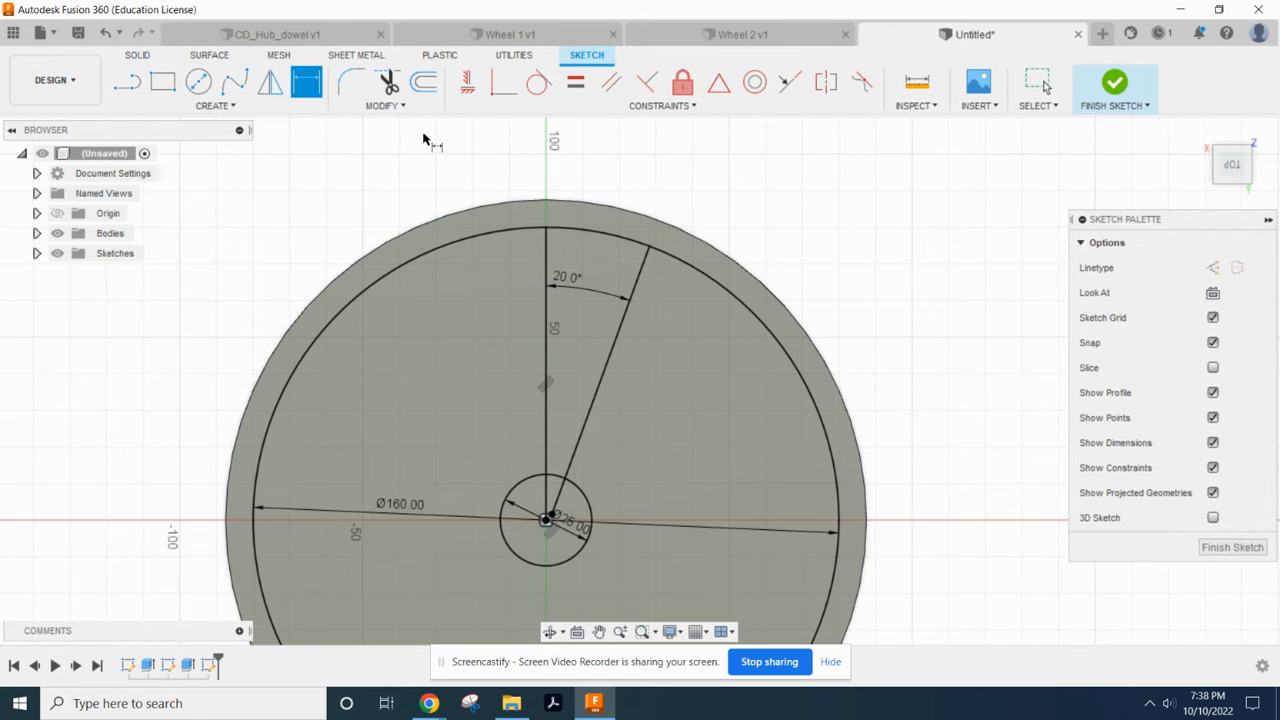
Trim the 160 mm and 25 mm circles so only their arcs between the two lines remain
left_click(390, 86)
left_click(388, 82)
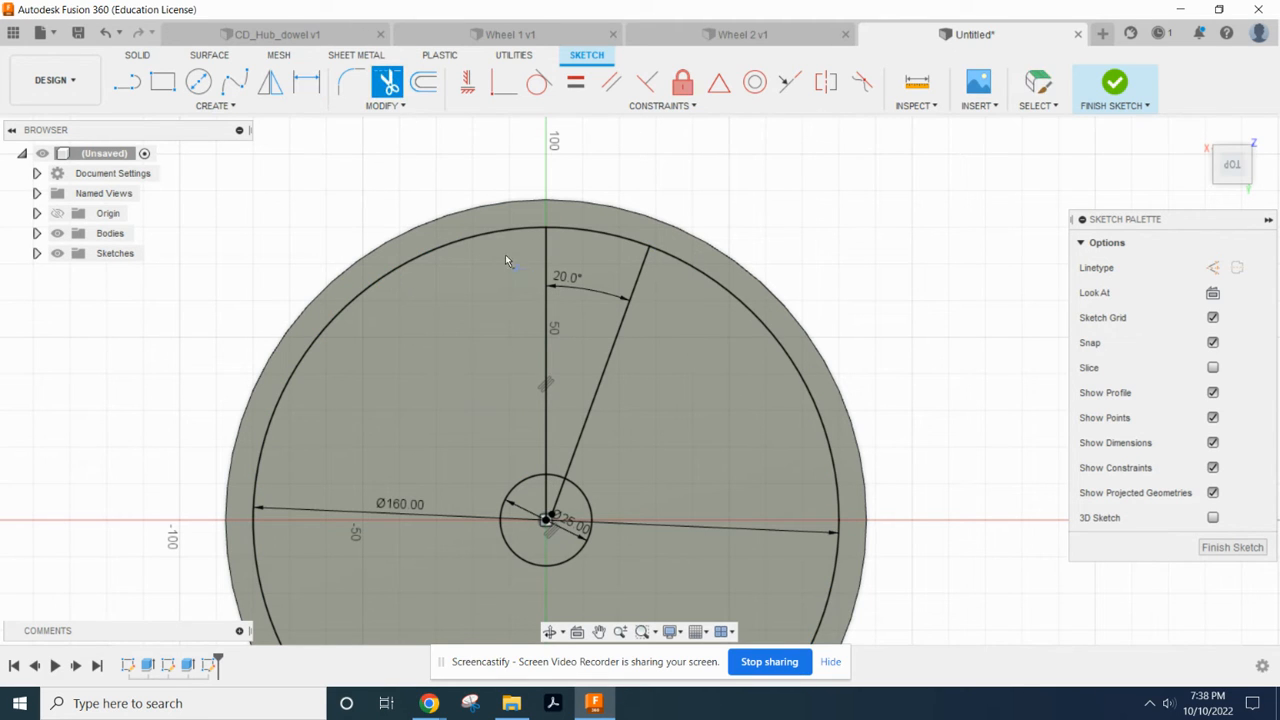
left_click(482, 234)
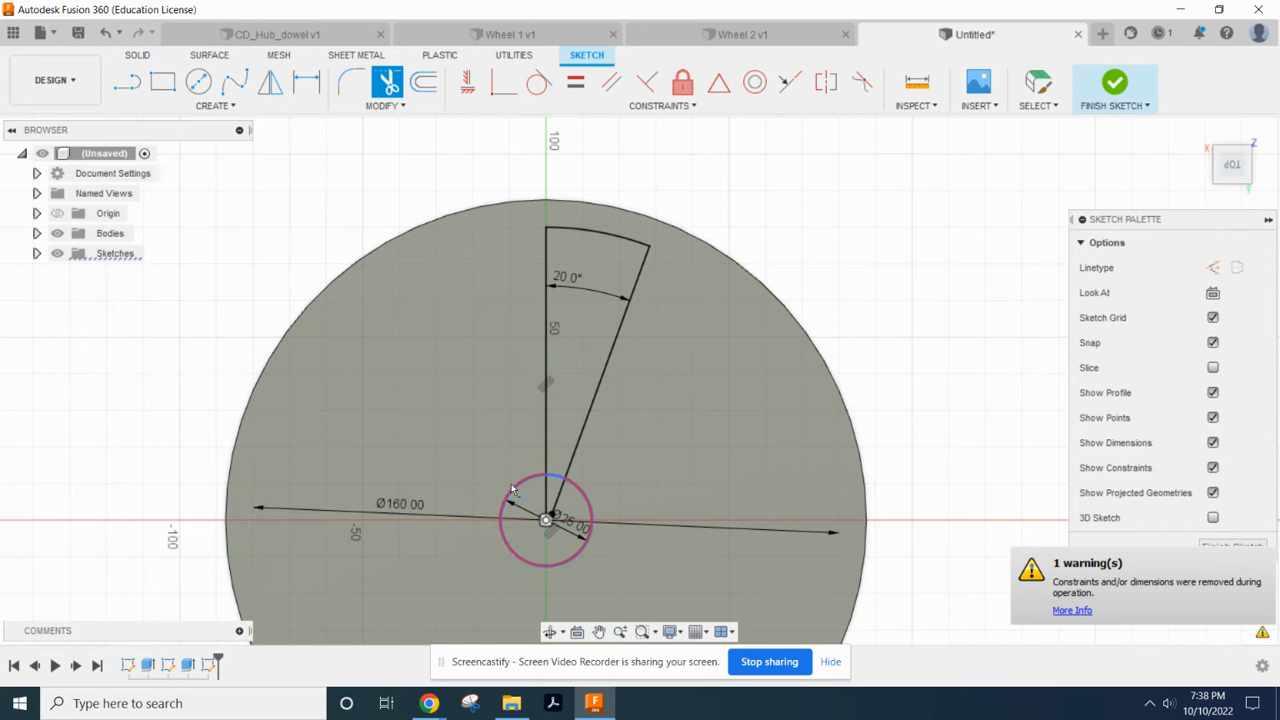
left_click(560, 510)
Trim off the parts of both lines that lie between the hub arc and the disc's centre
scroll(551, 487, "up", 7)
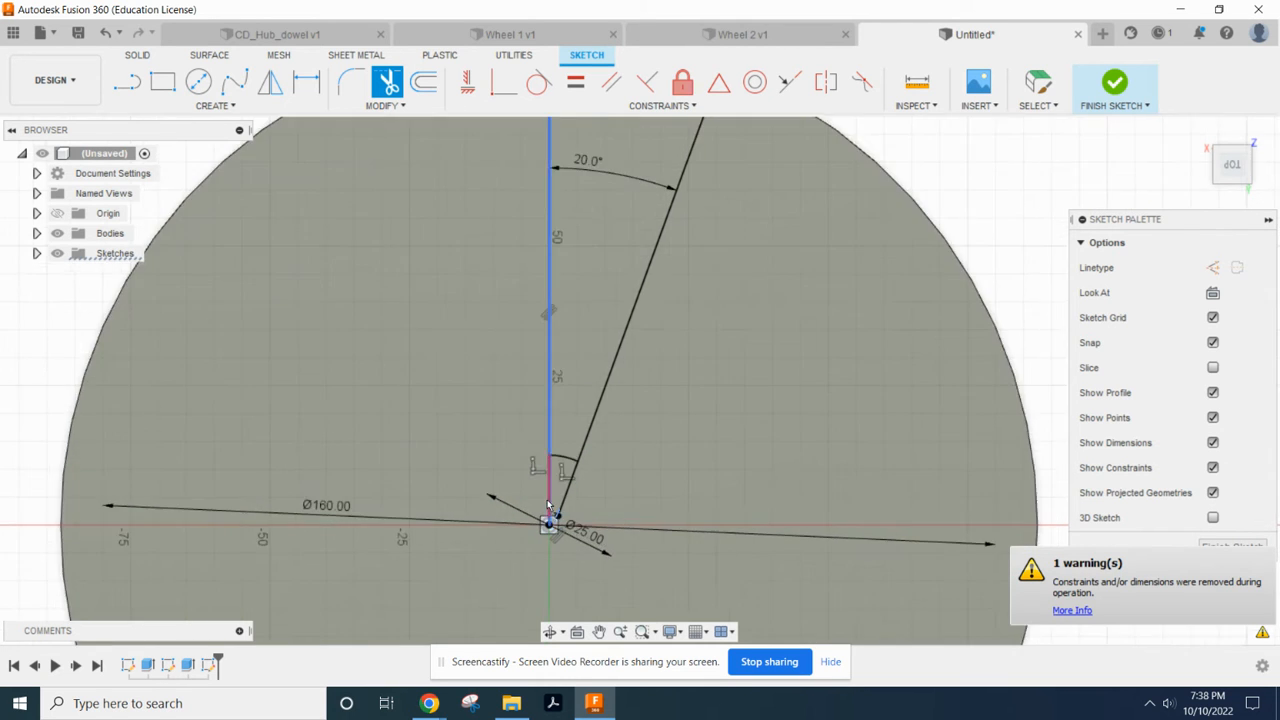
left_click(552, 487)
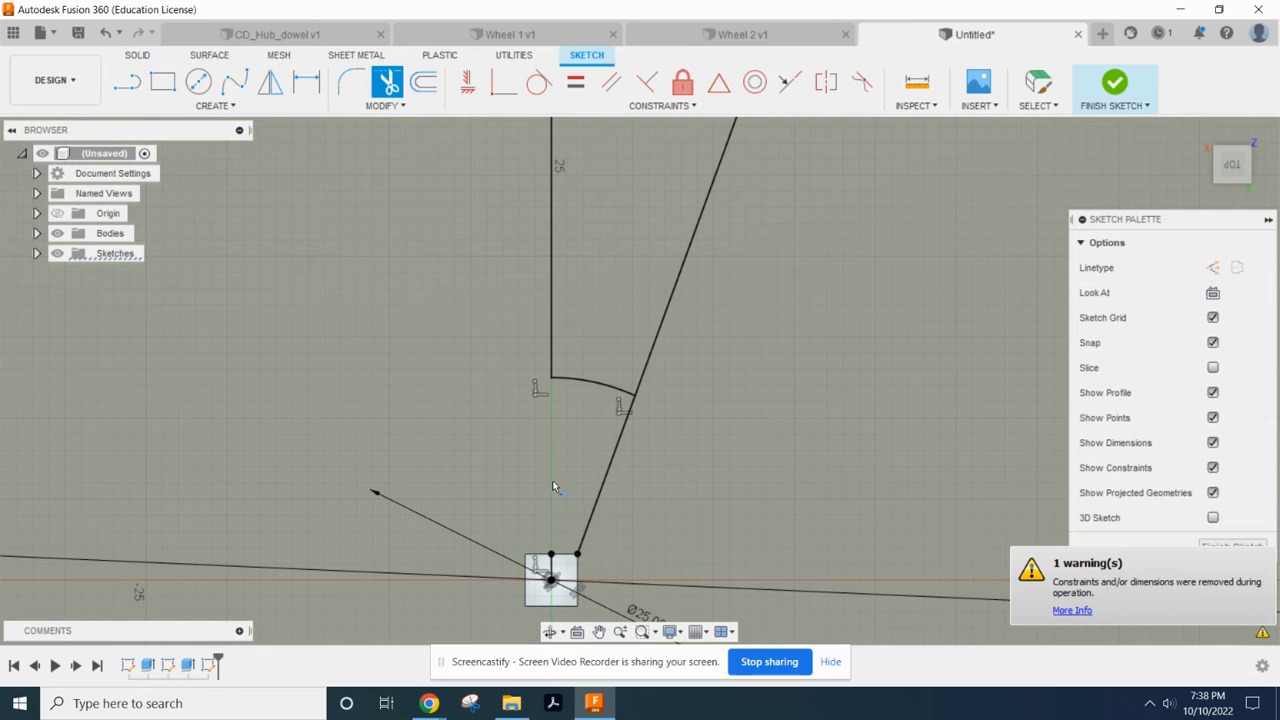
left_click(606, 486)
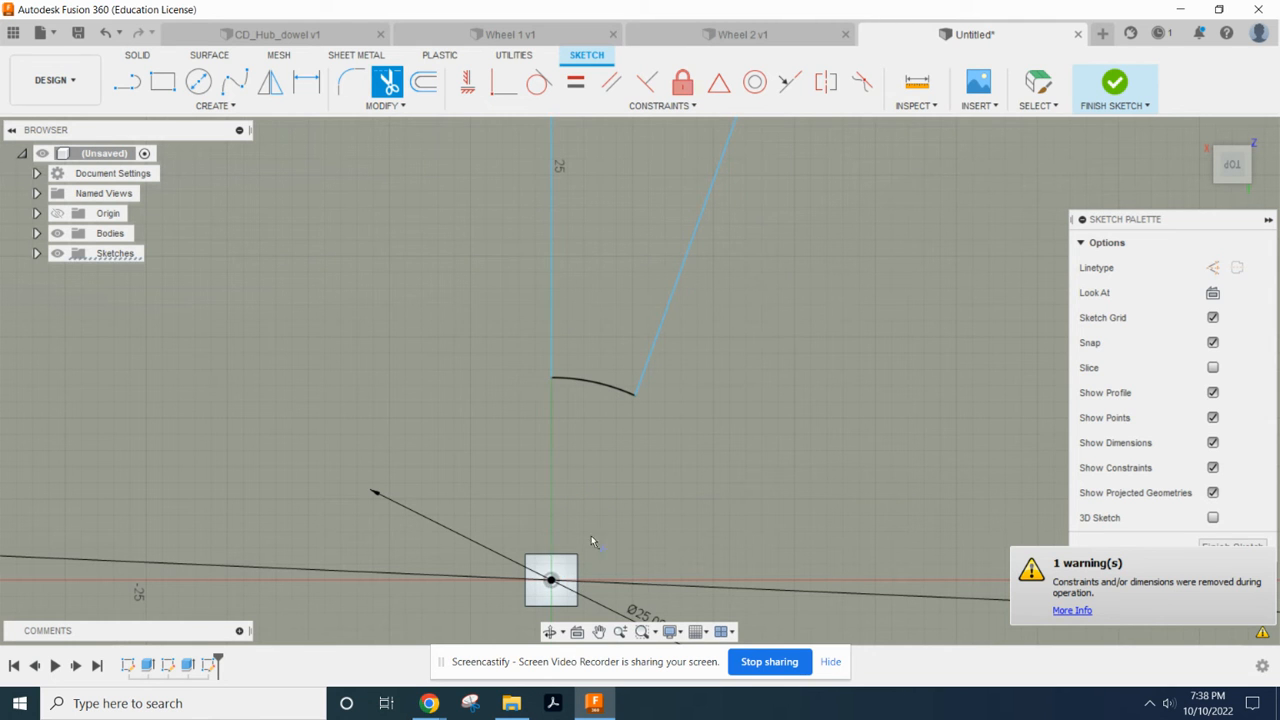
Extrude the wedge profile downward as a cut through the disc, with the extent type set to All
scroll(701, 456, "down", 1)
scroll(701, 456, "down", 3)
middle_click_drag(794, 297, 678, 437)
scroll(678, 437, "down", 1)
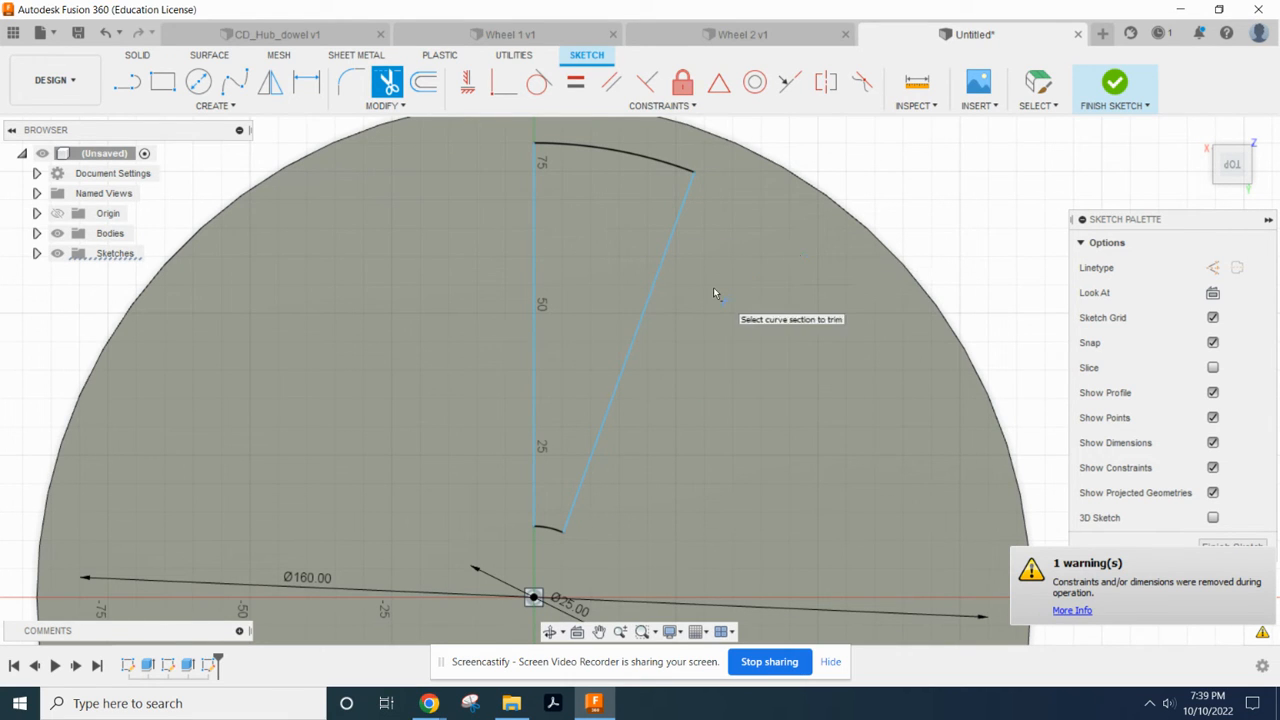
key("e")
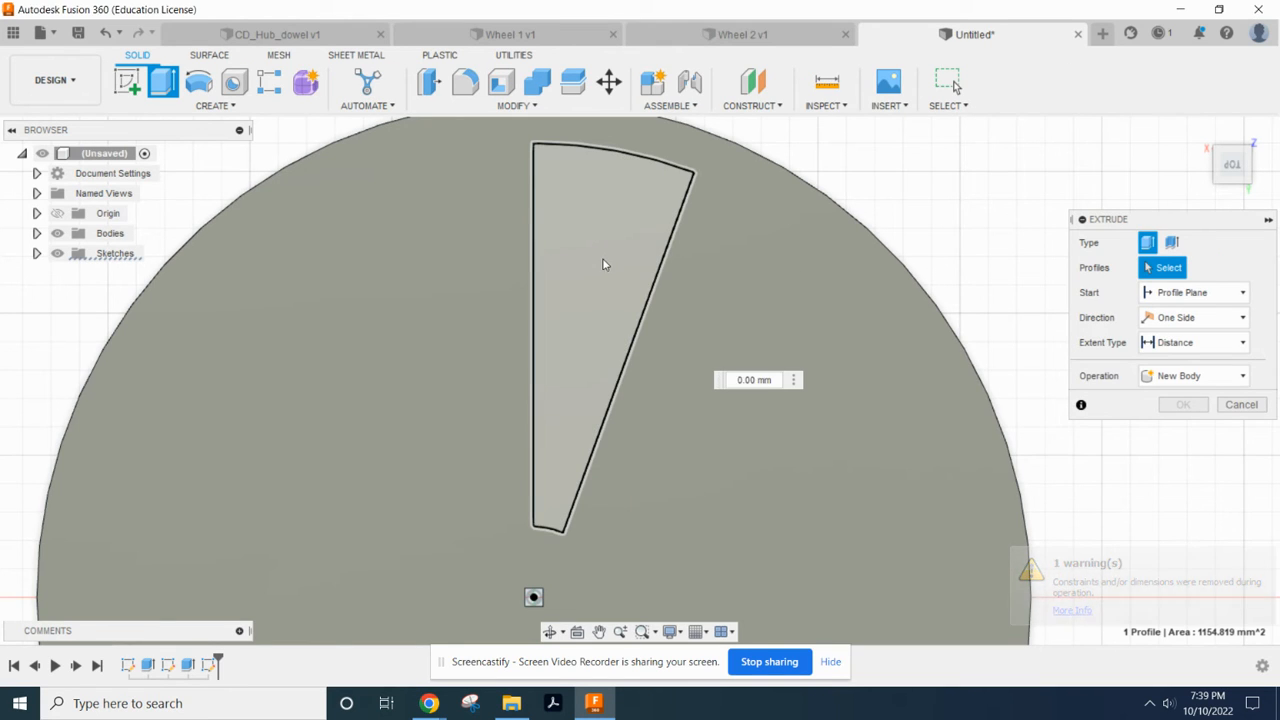
left_click(607, 262)
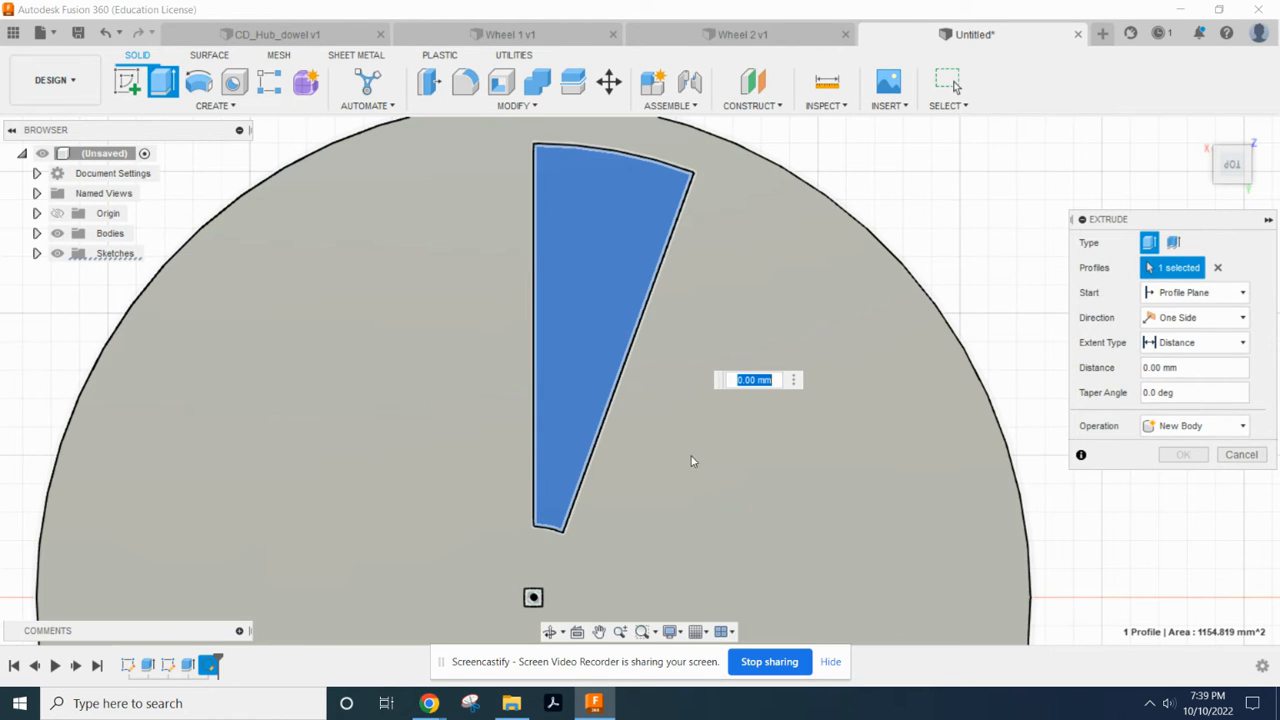
middle_click_drag(691, 461, 634, 351, "shift")
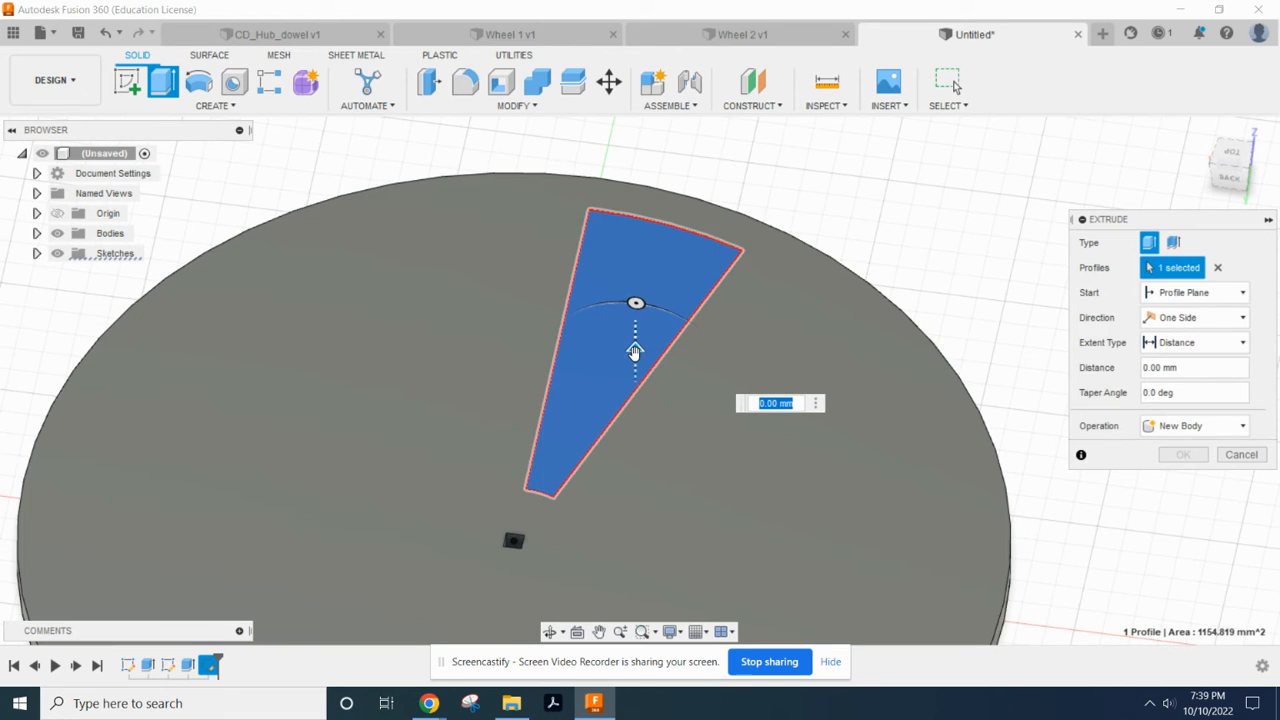
left_click_drag(635, 350, 636, 390)
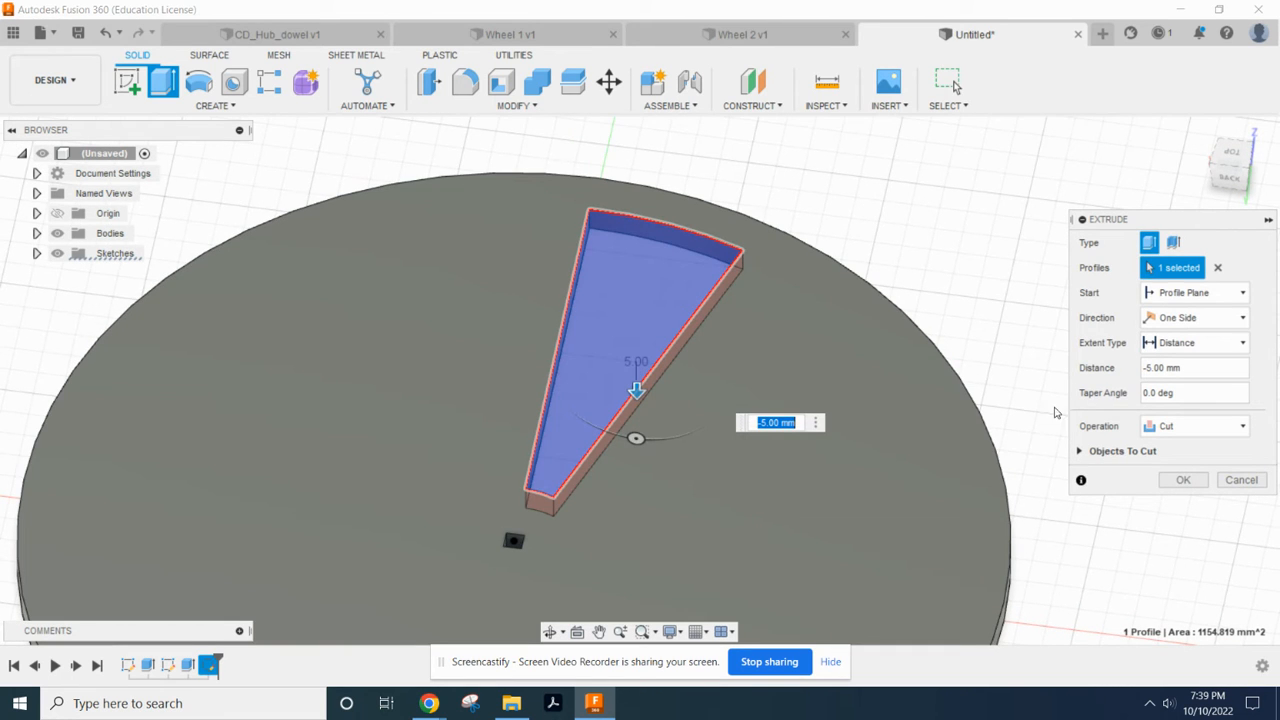
left_click(1200, 343)
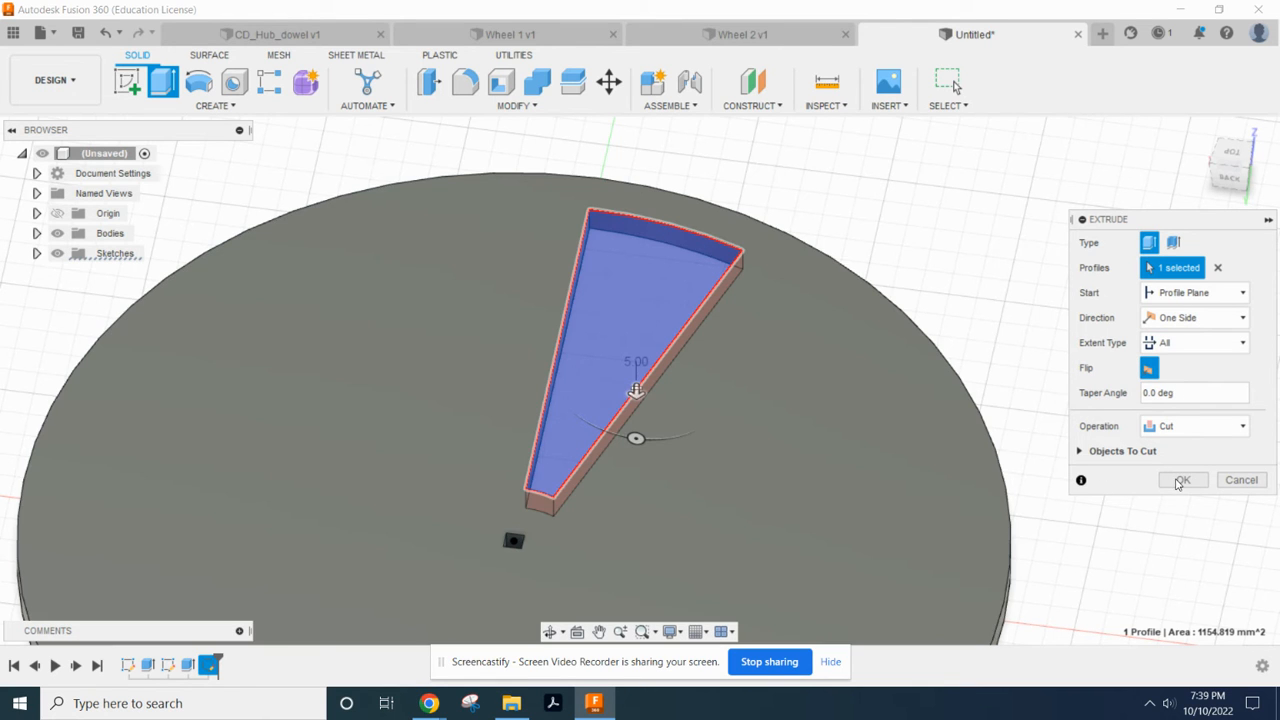
left_click(1180, 481)
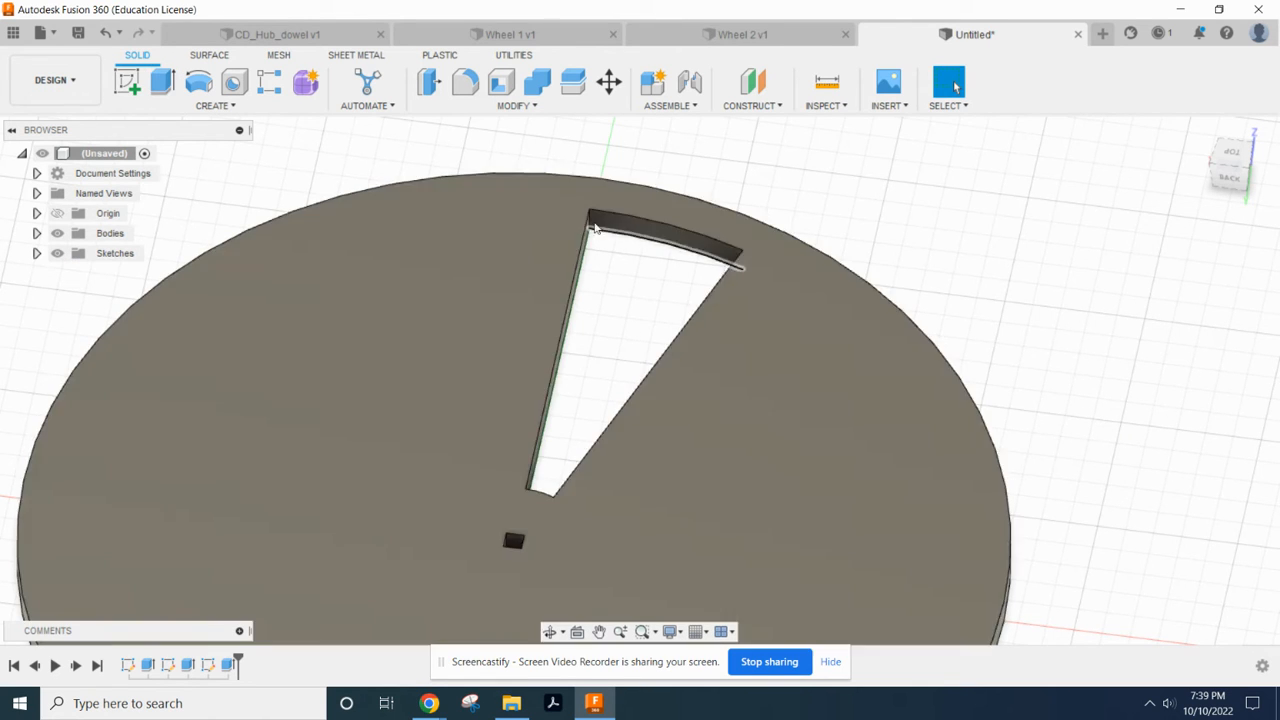
Start a circular pattern with the object type Features and choose the wedge-shaped cut as the object
scroll(712, 283, "down", 2)
scroll(712, 283, "down", 1)
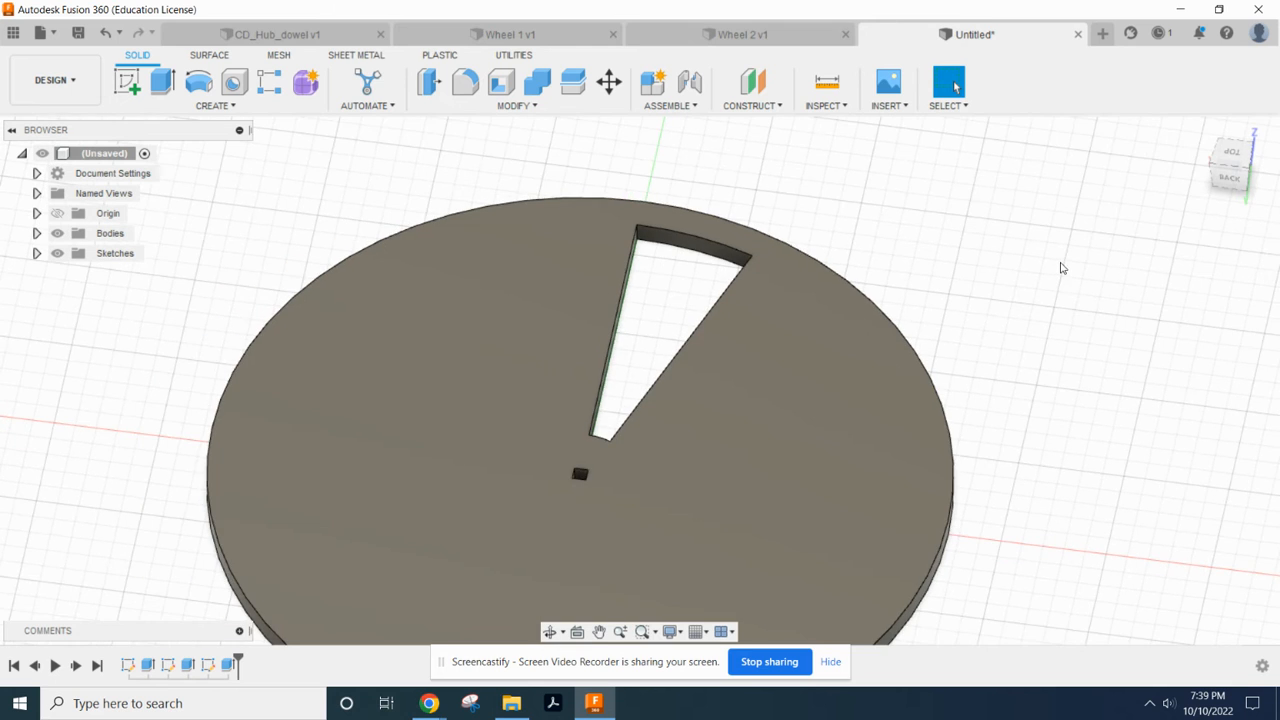
middle_click_drag(1062, 268, 1018, 190)
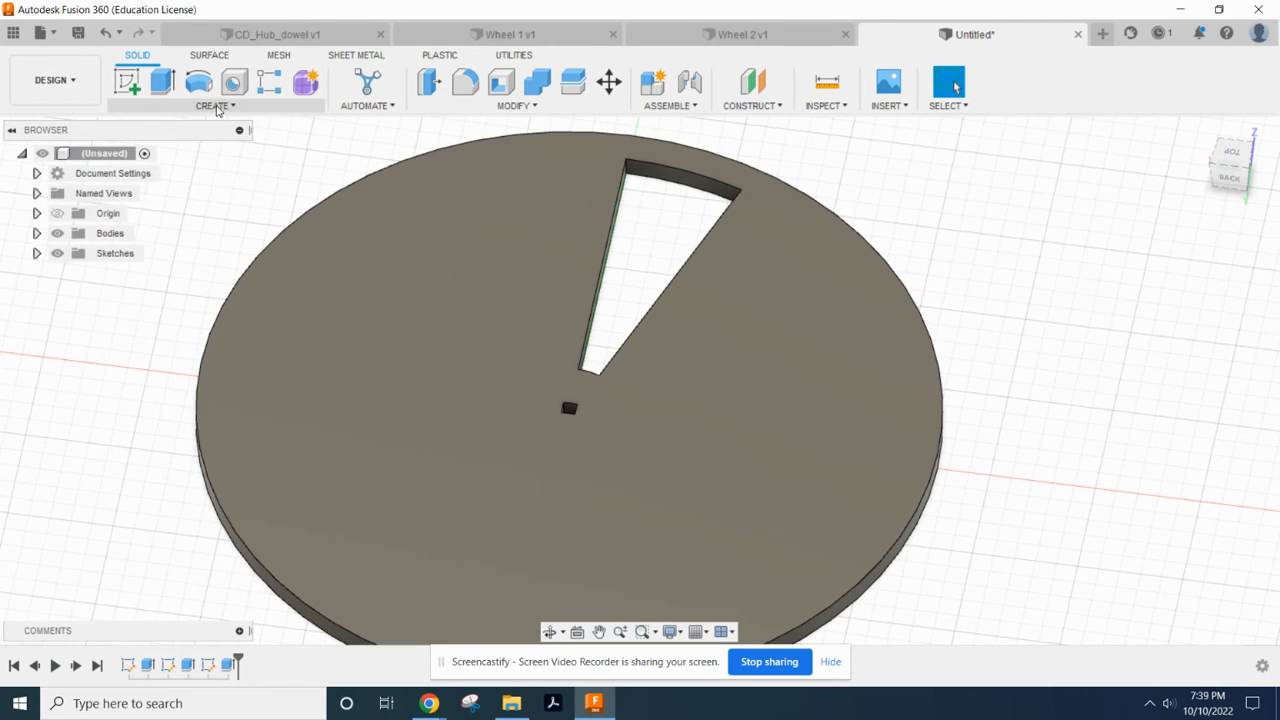
left_click(215, 106)
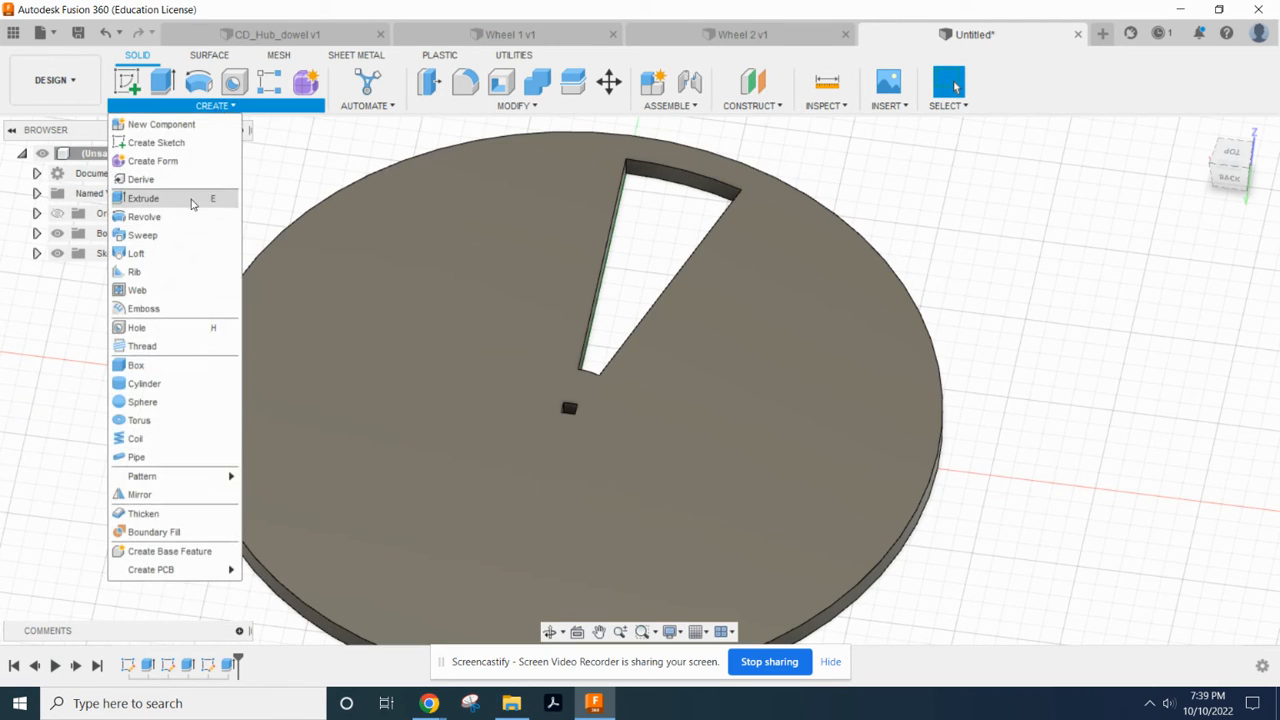
mouse_move(168, 484)
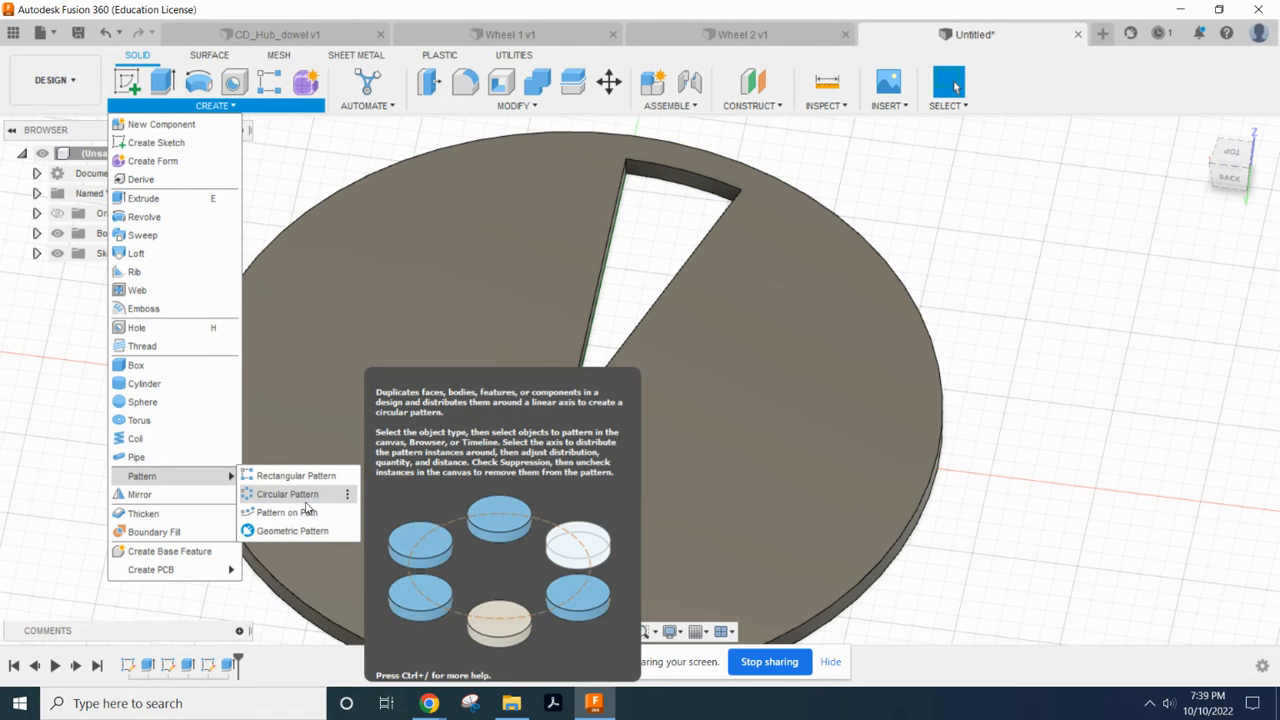
left_click(295, 496)
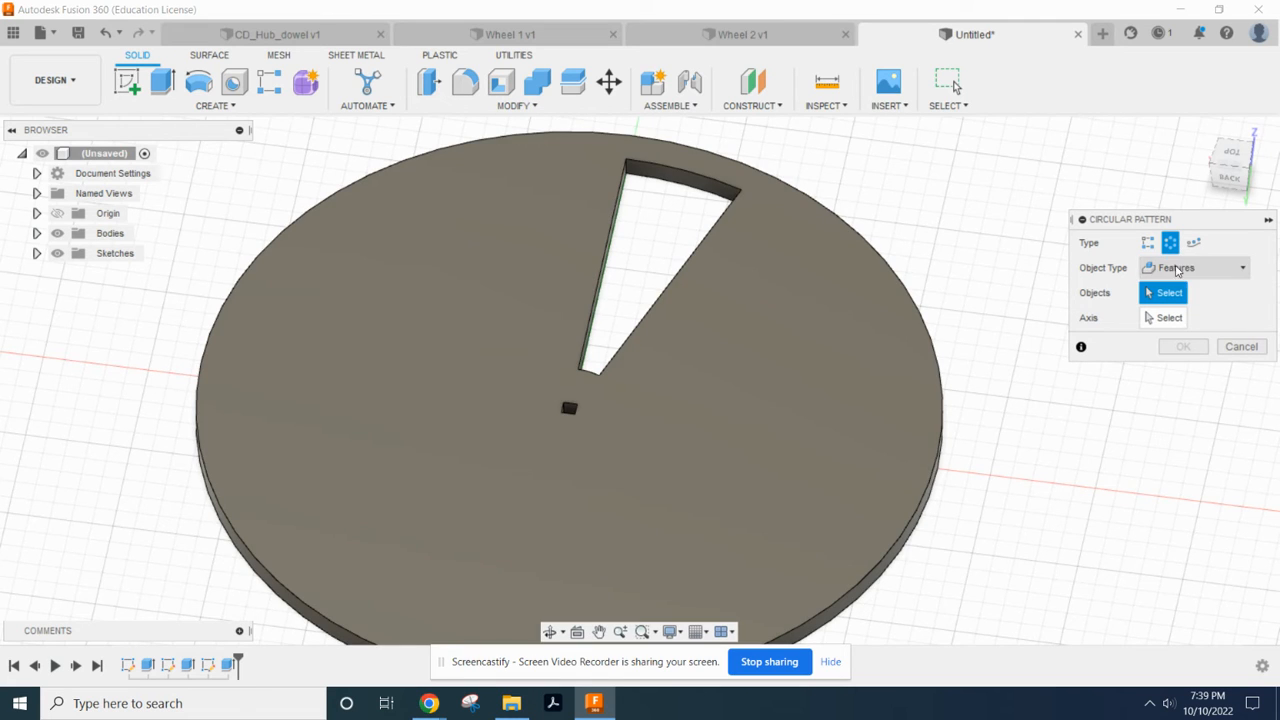
left_click(1179, 269)
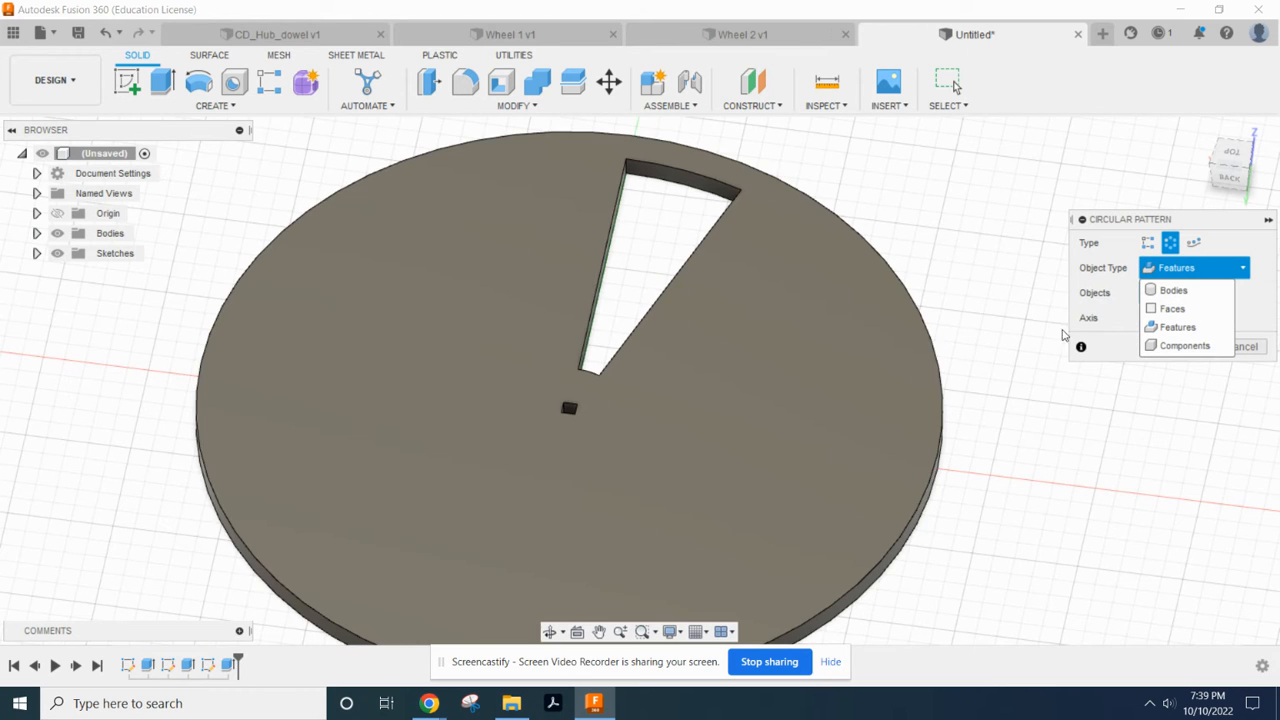
left_click(1180, 328)
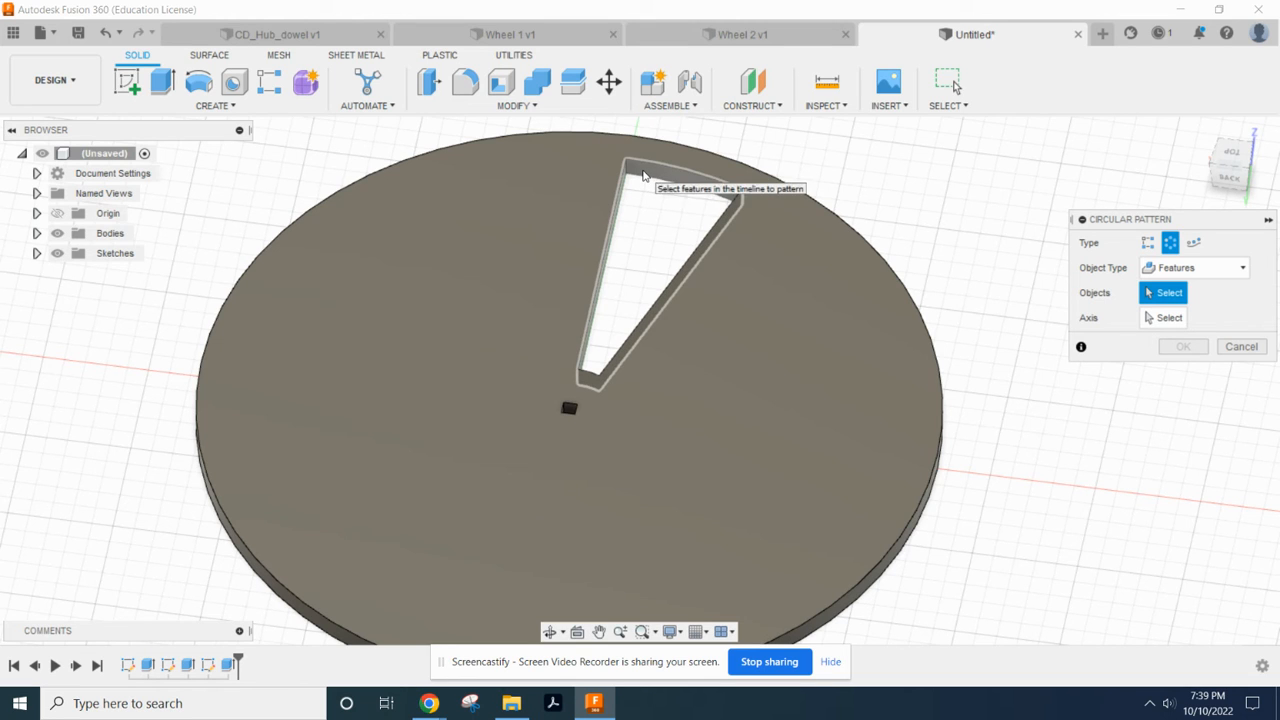
left_click(643, 175)
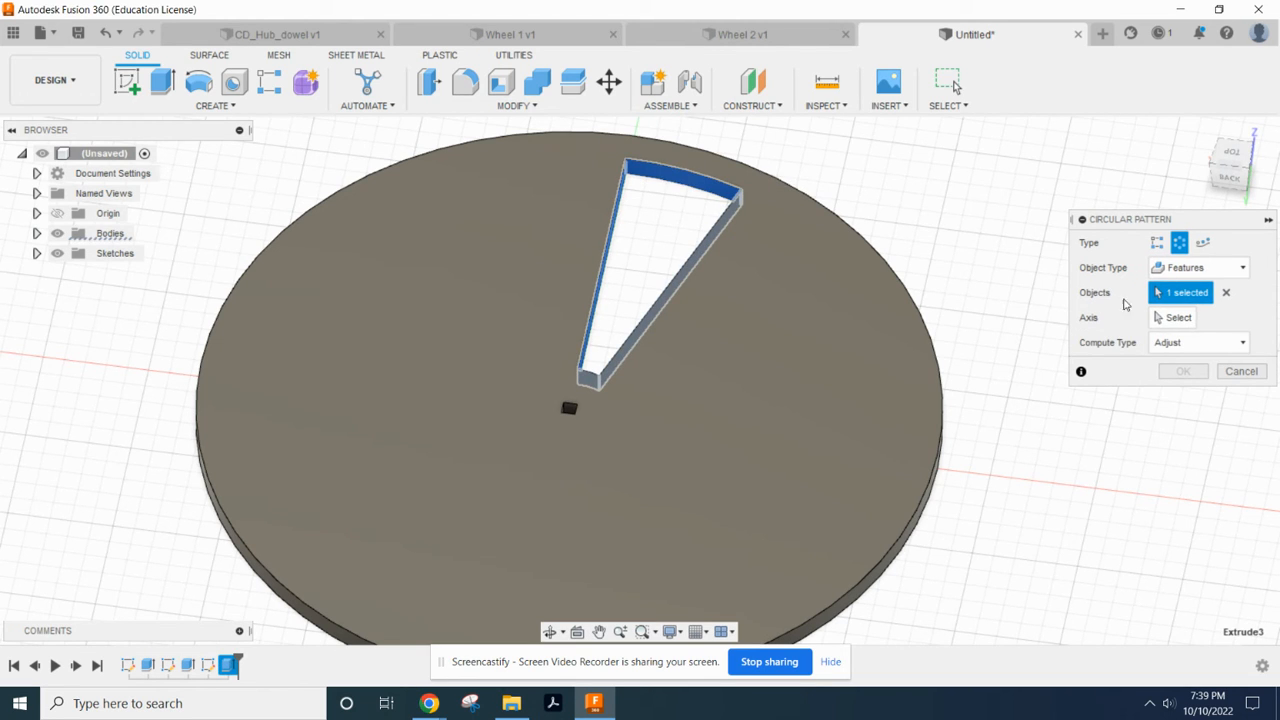
Use the vertical Z axis through the disc's centre and create the full circular pattern with a quantity of 9
left_click(1174, 320)
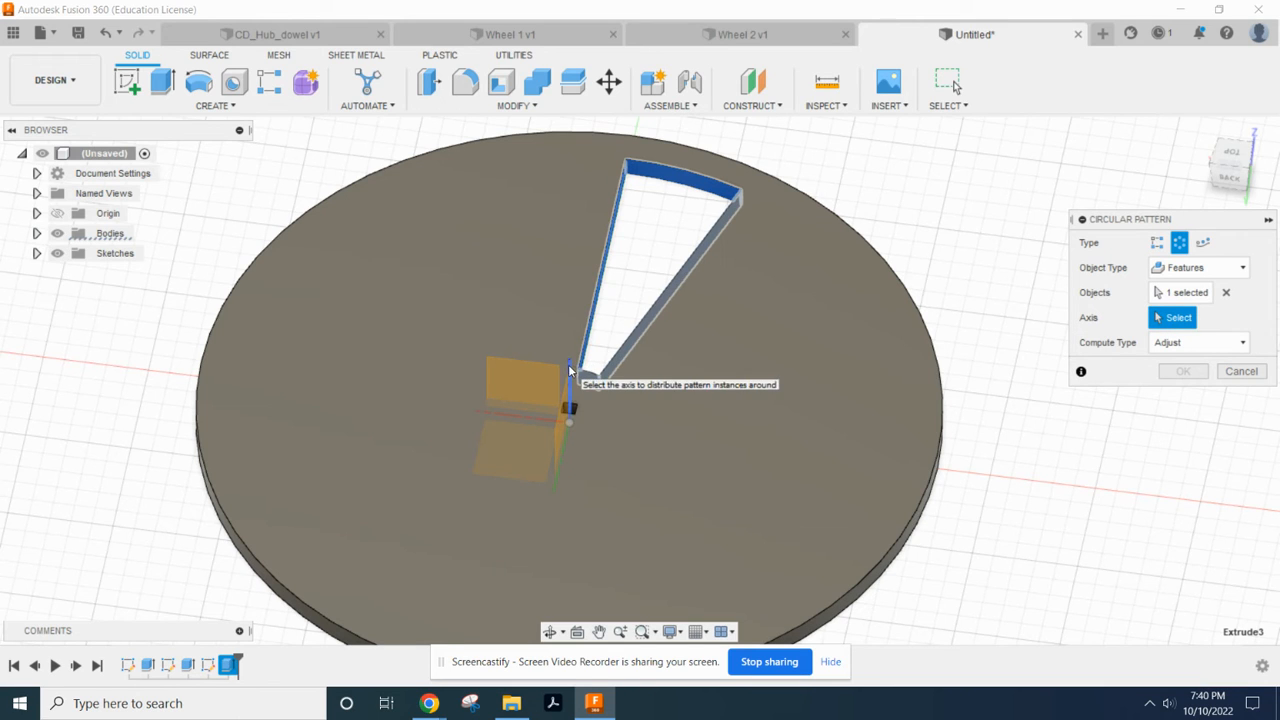
left_click(569, 370)
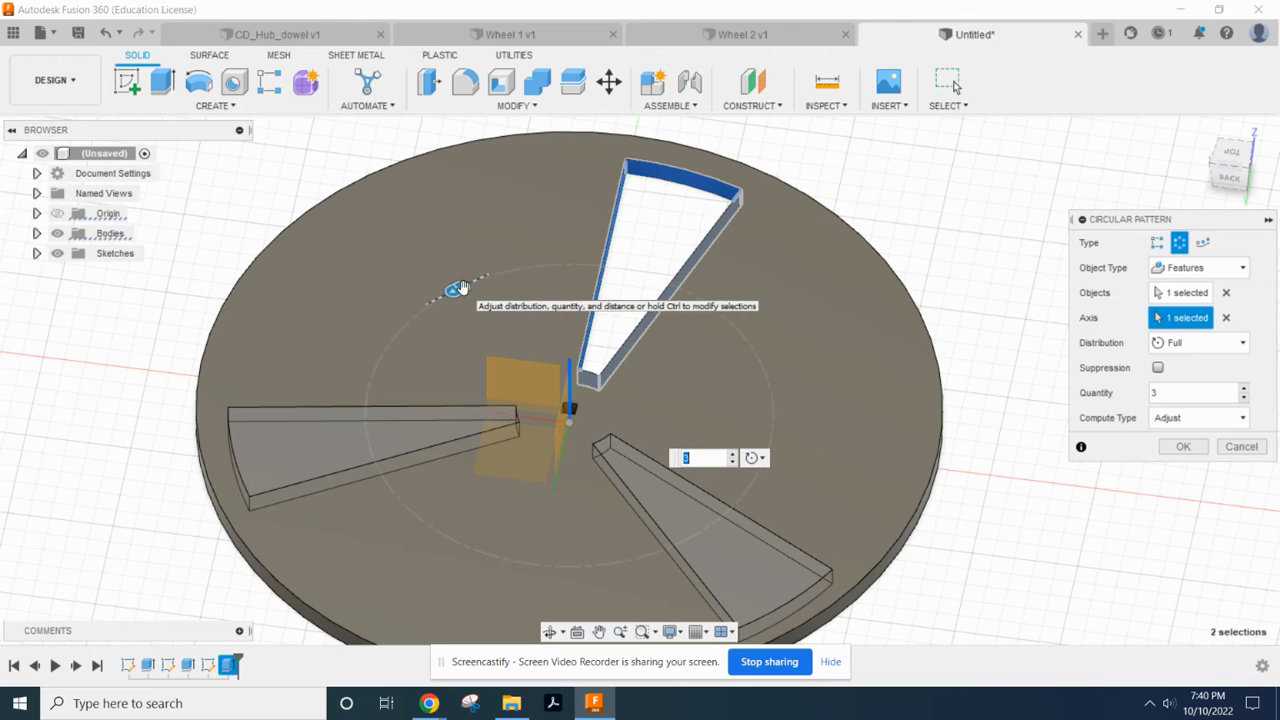
left_click(1245, 389)
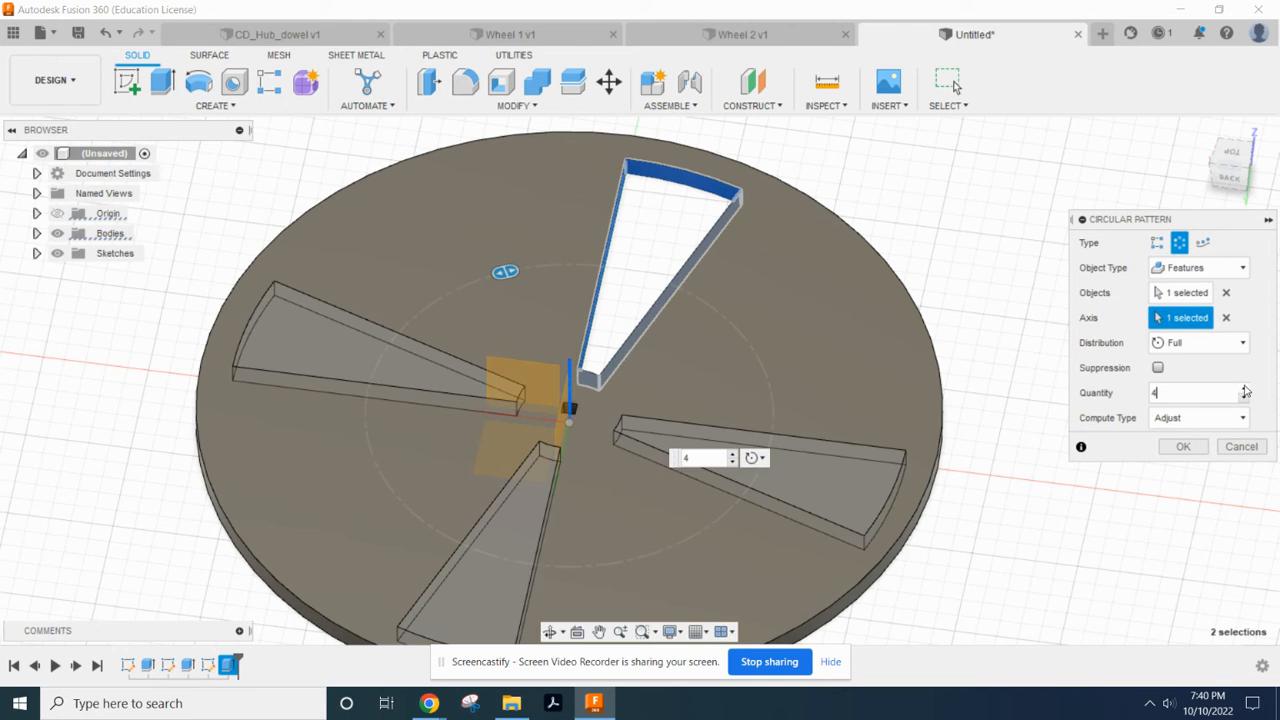
left_click(1245, 389)
left_click(1245, 389)
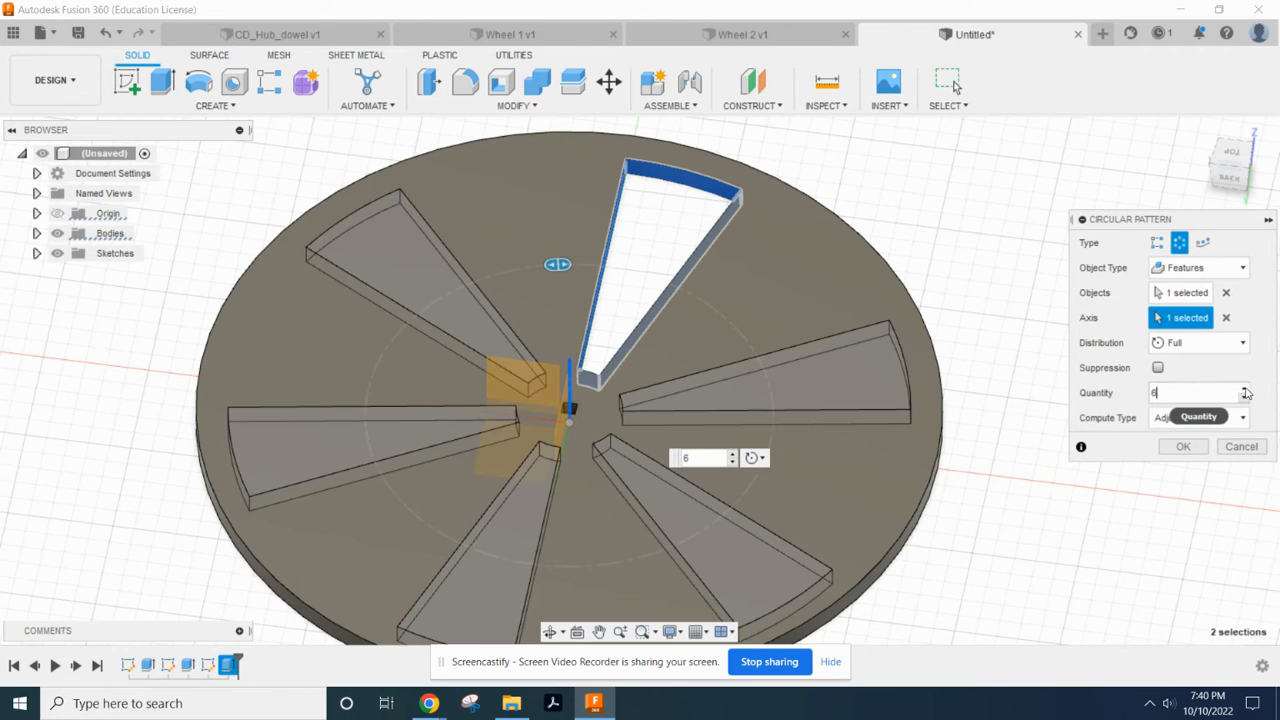
left_click(1245, 389)
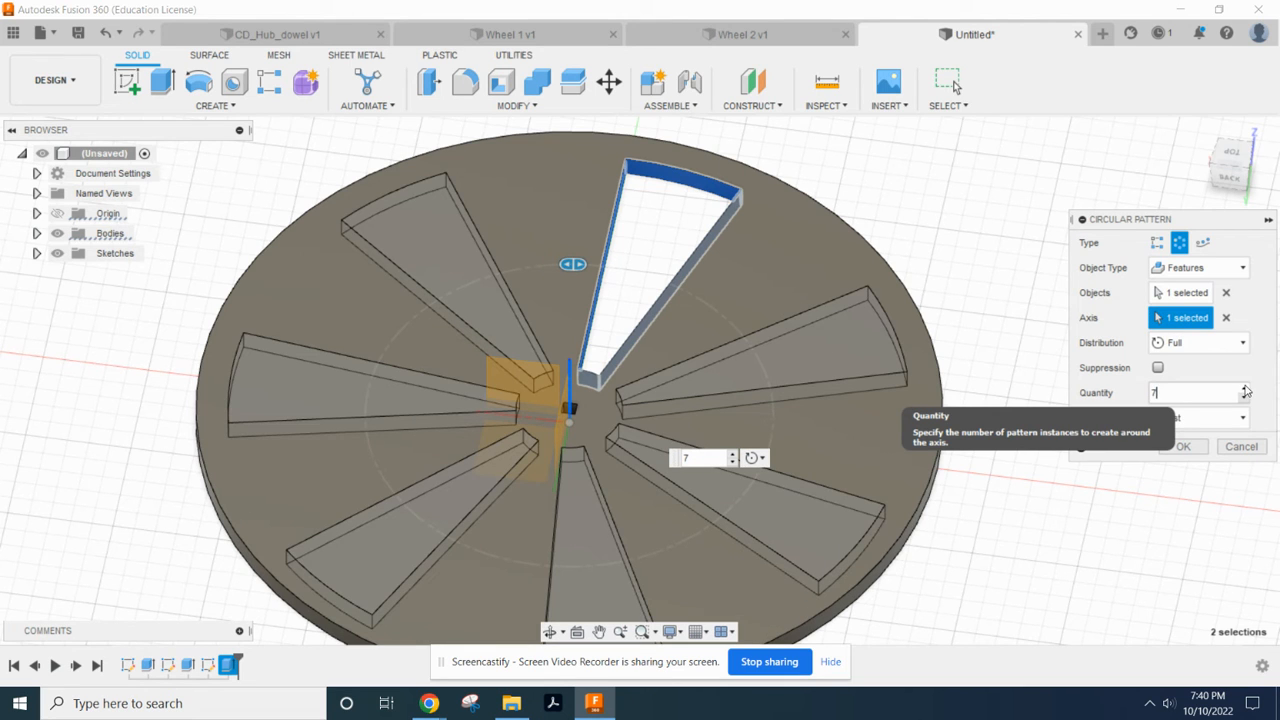
left_click(1245, 389)
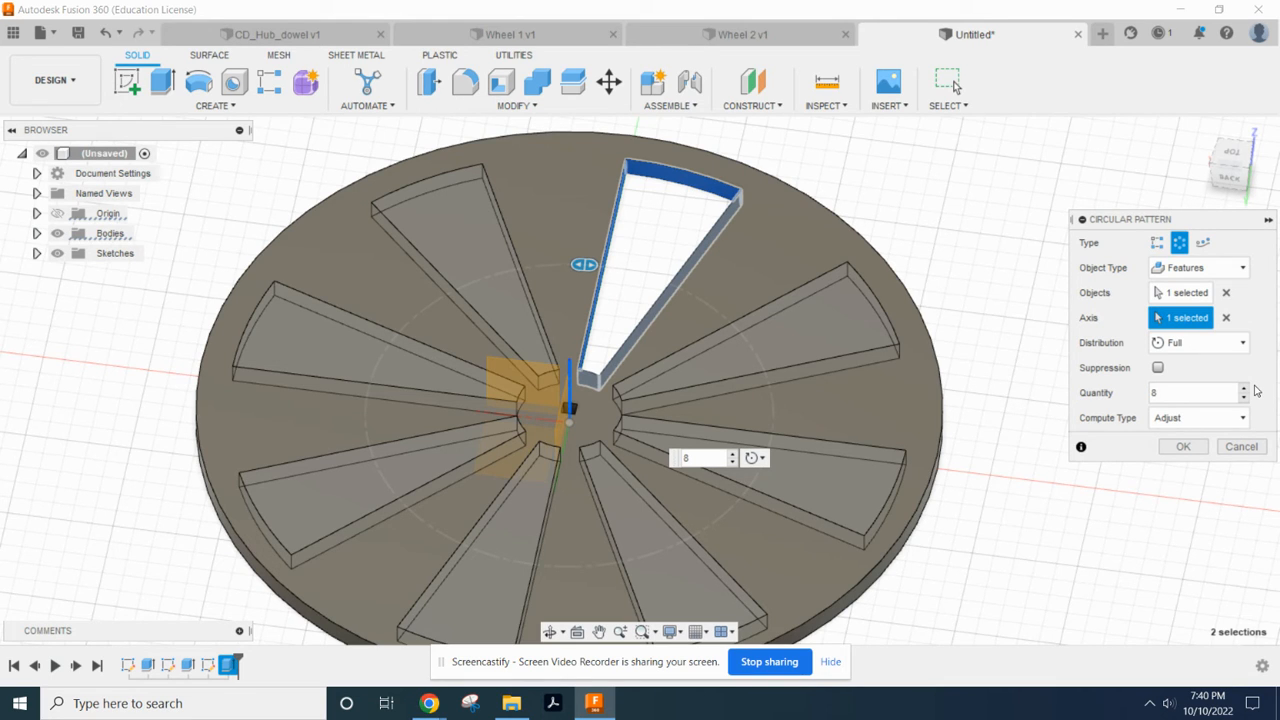
left_click(1244, 389)
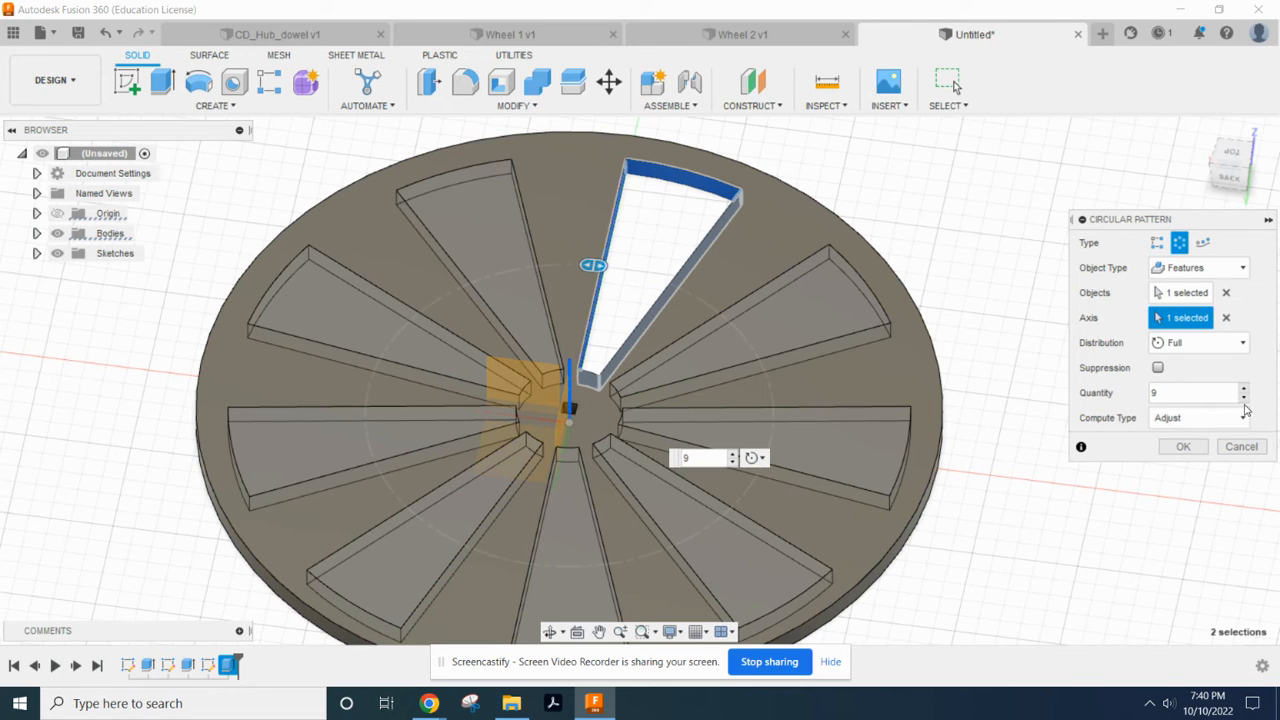
left_click(1184, 448)
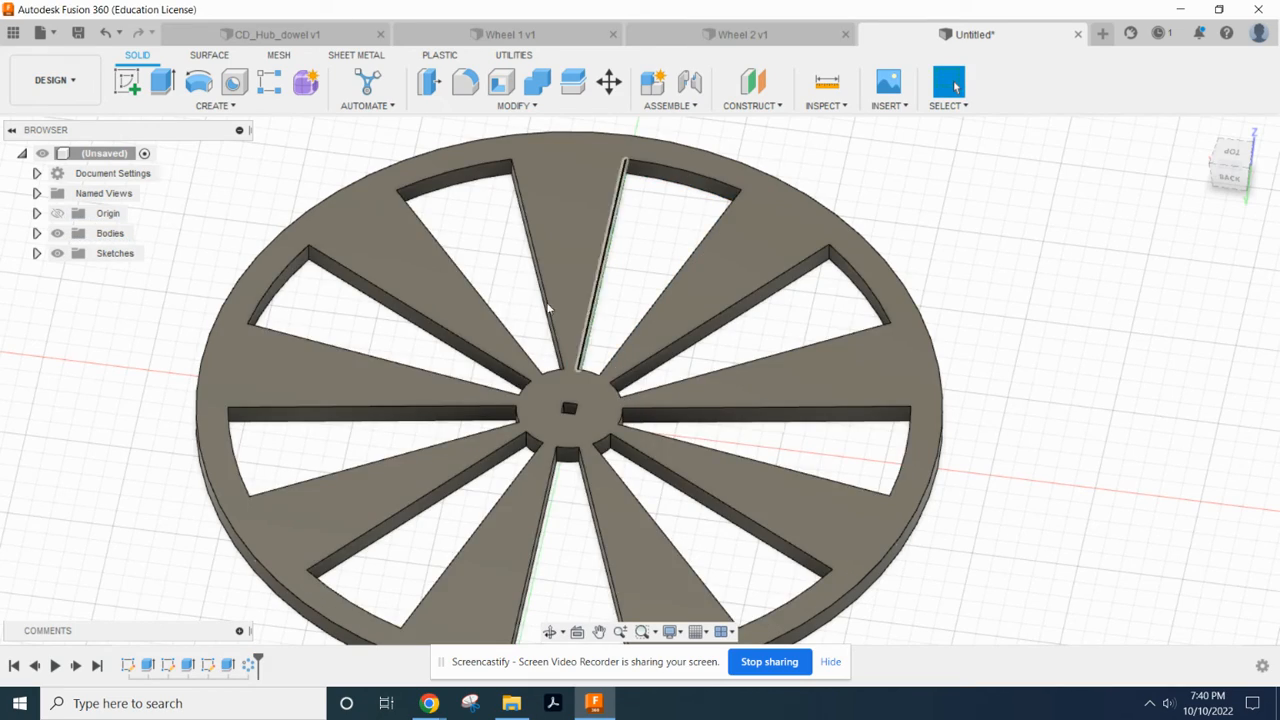
Start a fillet and select the upper and lower edges of one wedge cutout's outer arc and one of its long sides
middle_click_drag(1152, 461, 1120, 486, "shift")
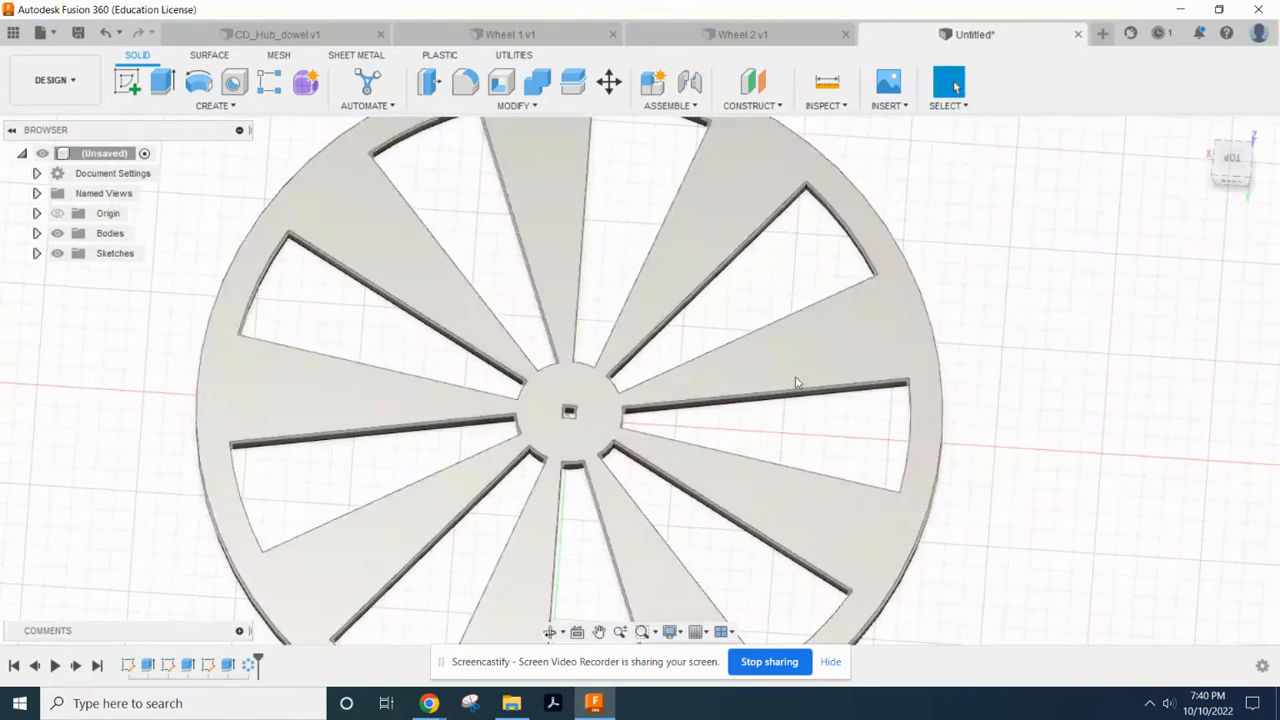
scroll(645, 310, "down", 1)
middle_click_drag(1004, 325, 968, 261, "shift")
scroll(952, 264, "down", 1)
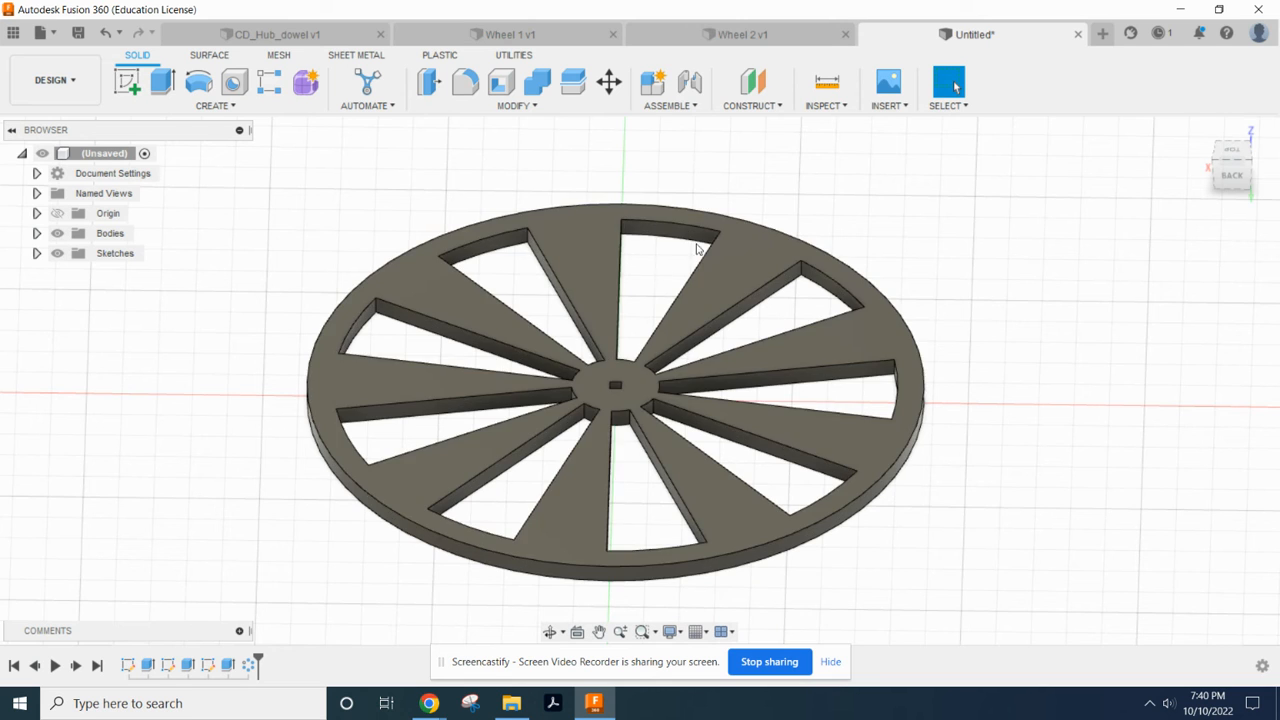
middle_click_drag(839, 207, 827, 251)
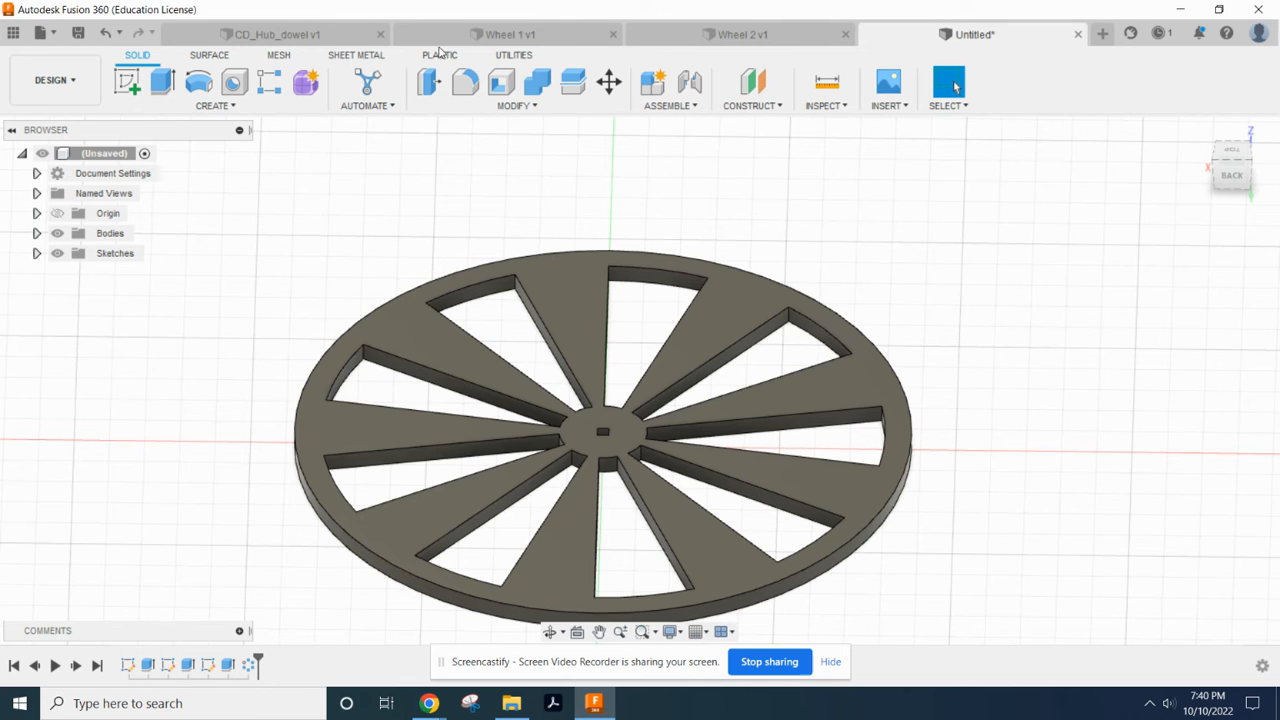
left_click(466, 88)
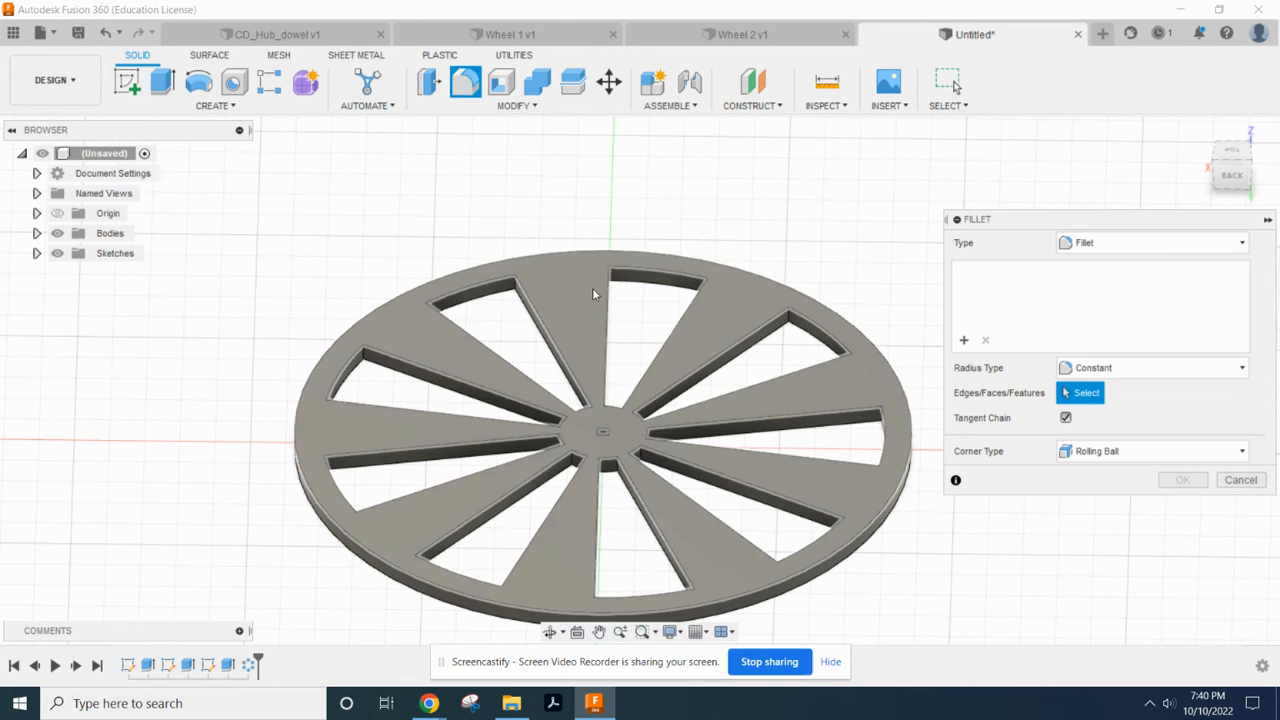
left_click(657, 274)
left_click(657, 290)
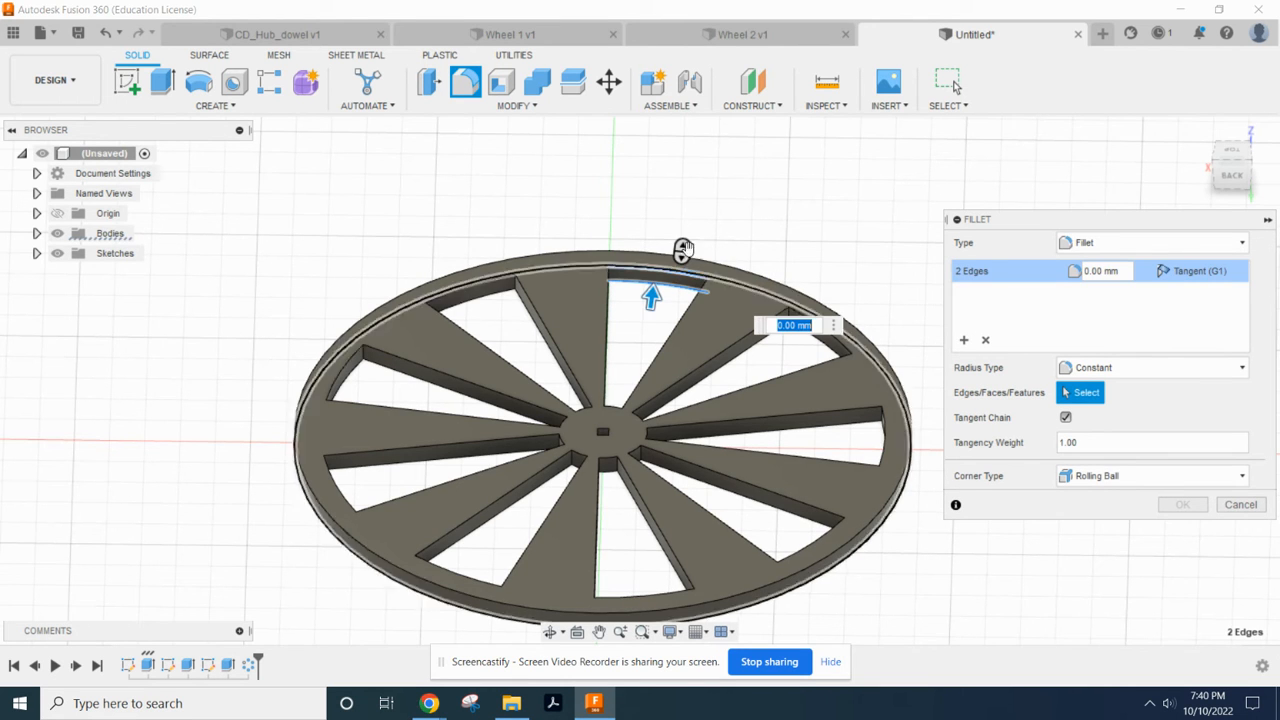
middle_click_drag(827, 228, 791, 211, "shift")
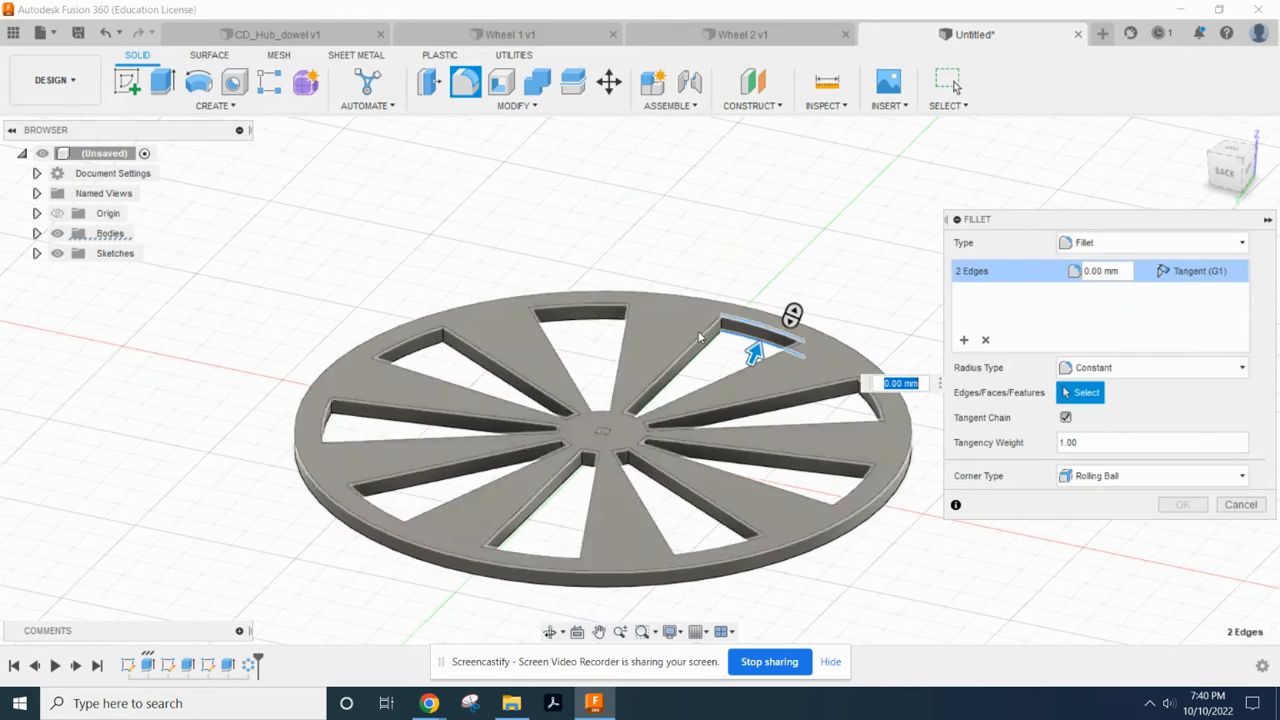
left_click(700, 350)
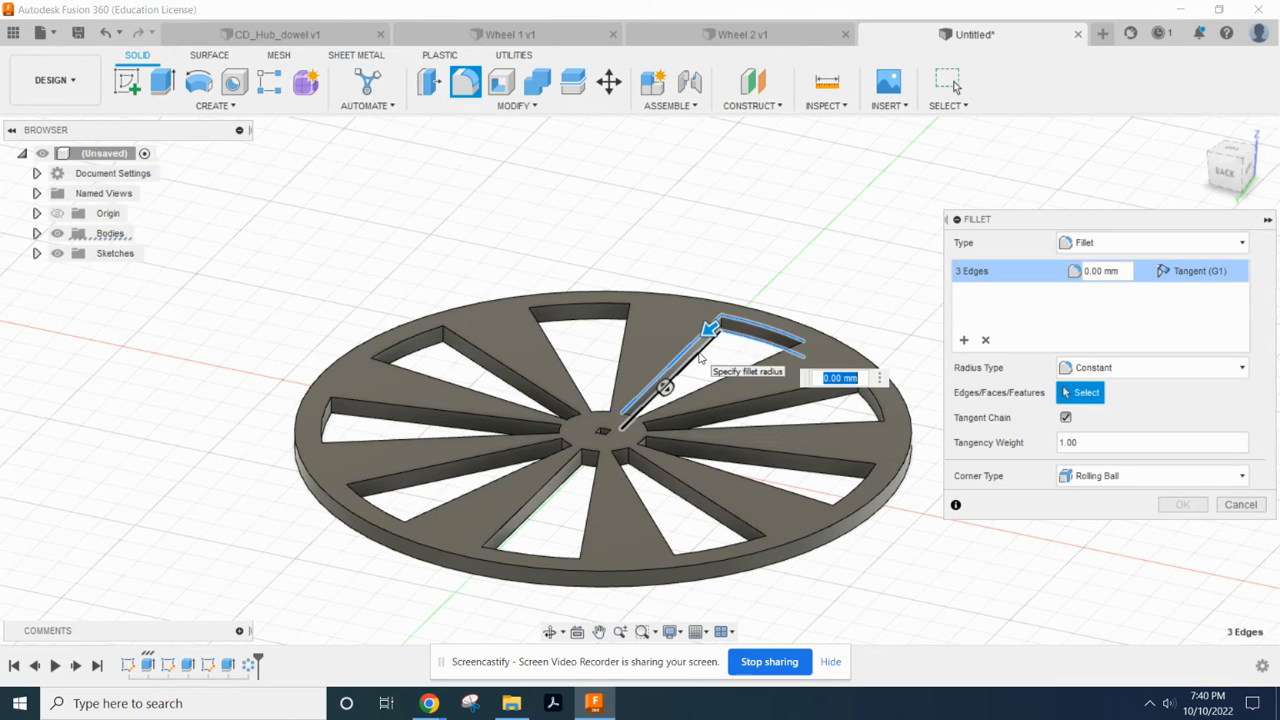
left_click(688, 345)
Add the upper and lower edges of the same cutout's hub-side arc and its other long side to the fillet selection
middle_click_drag(840, 264, 636, 282, "shift")
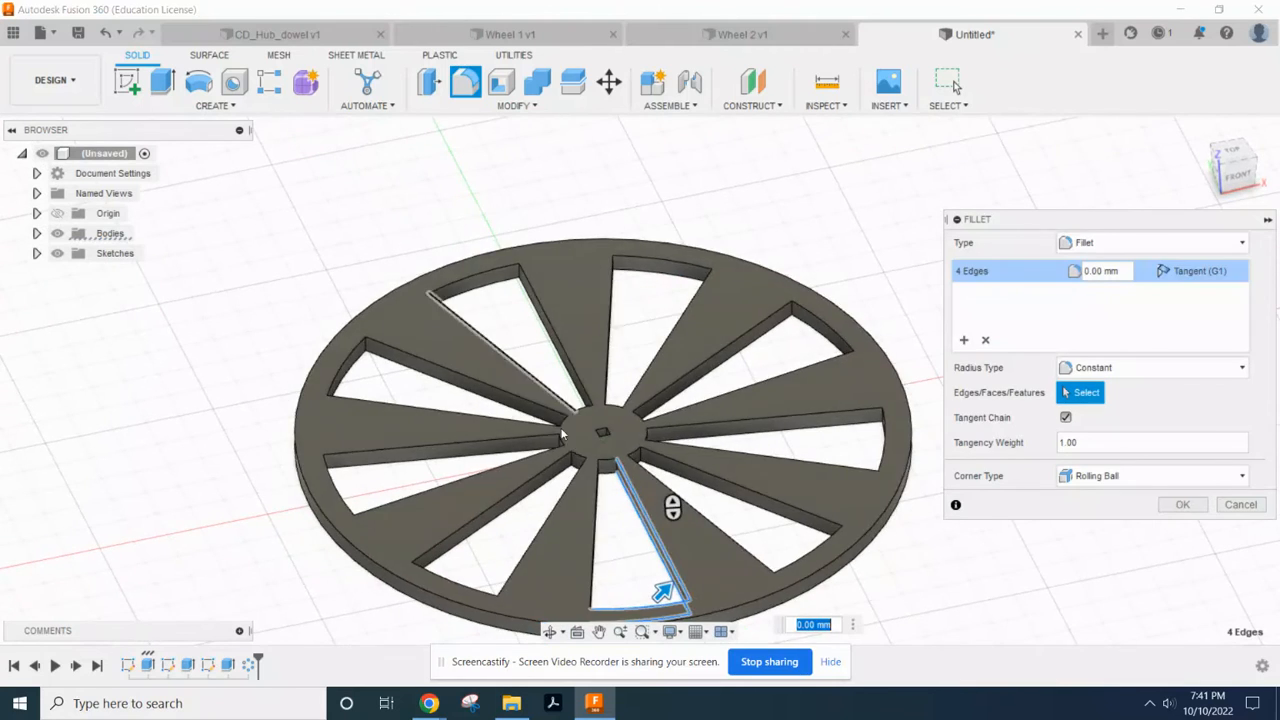
left_click(606, 470)
left_click(606, 472)
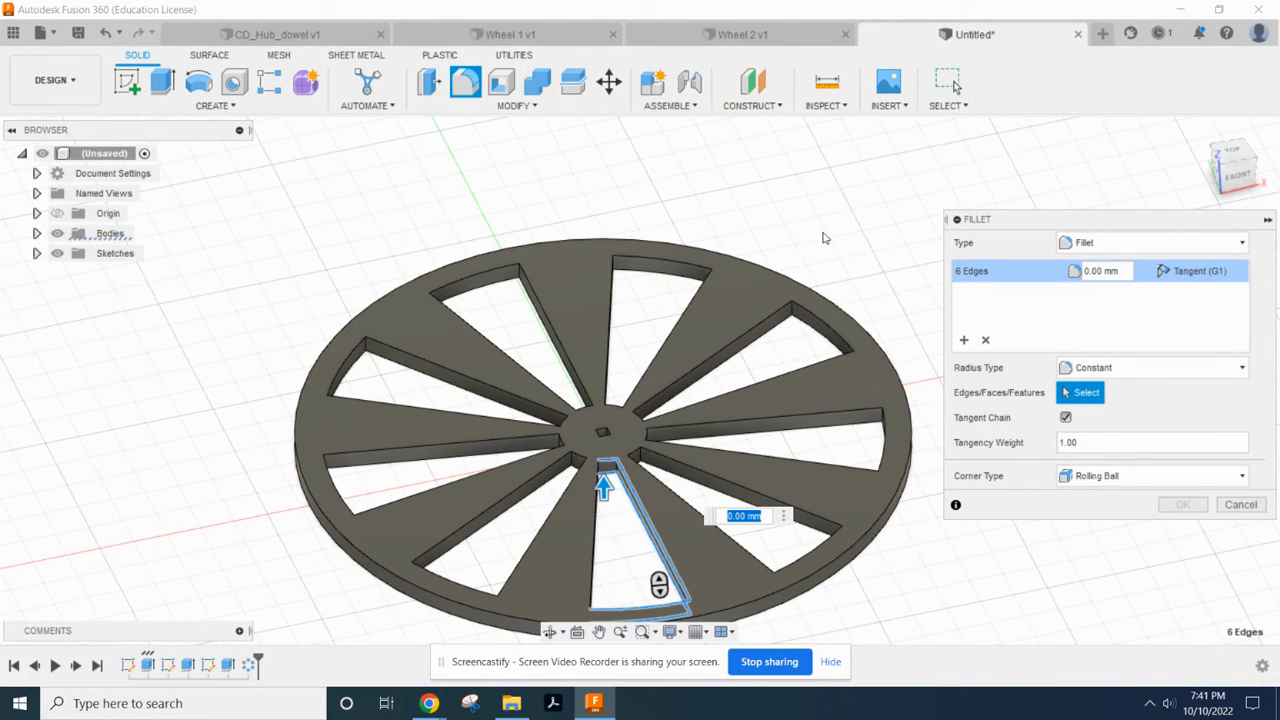
middle_click_drag(826, 240, 670, 250, "shift")
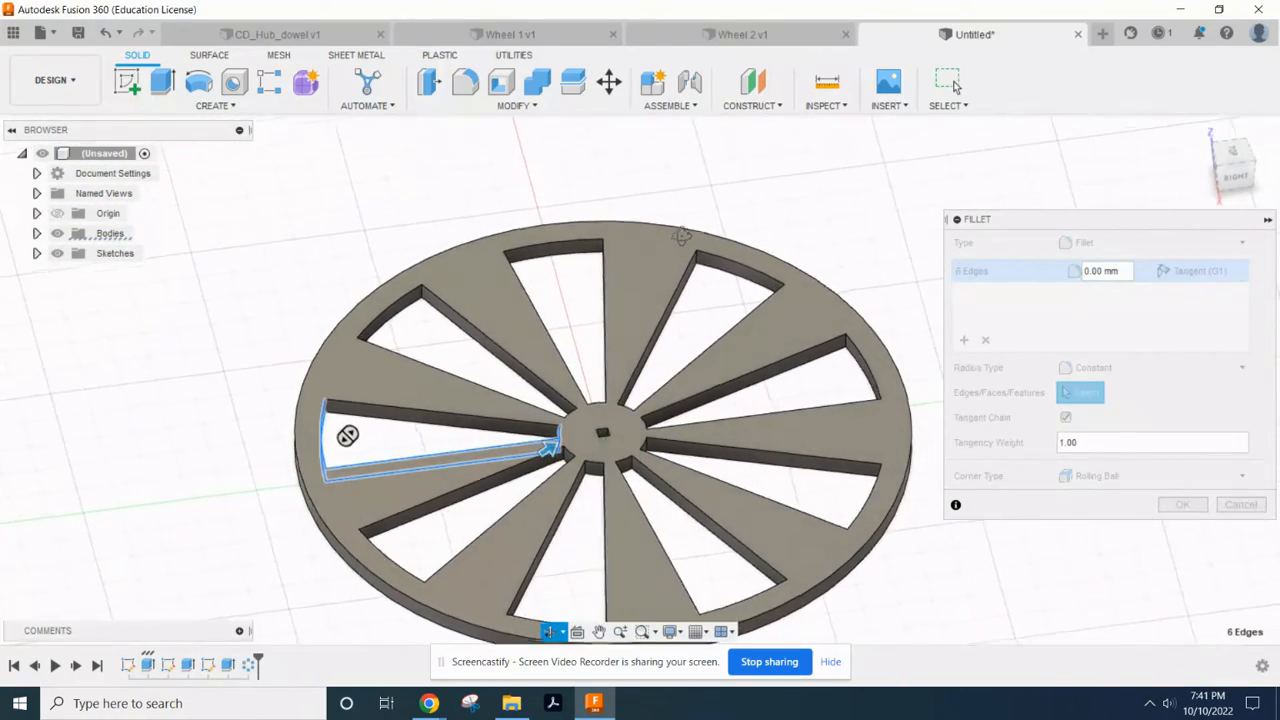
left_click(430, 432)
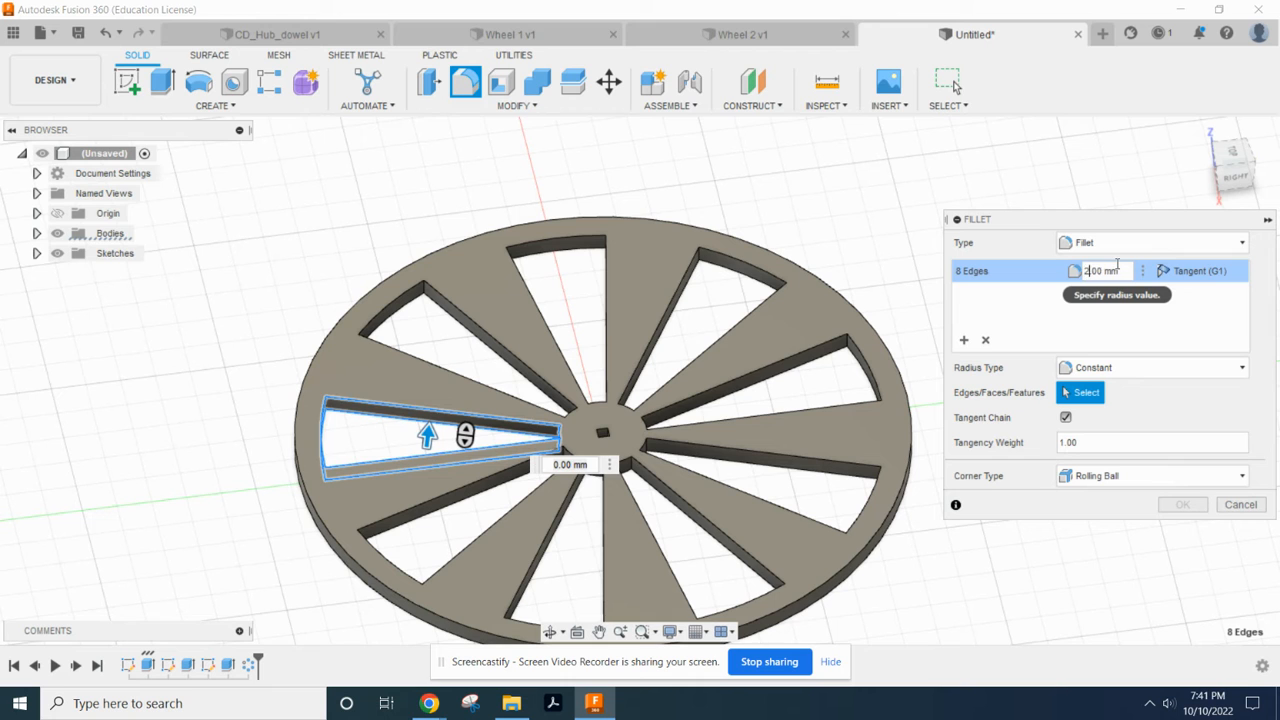
Try a 2 mm radius on the selected cutout edges, and apply the fillet with a radius of 1.5 mm instead
key("Return")
scroll(414, 357, "up", 5)
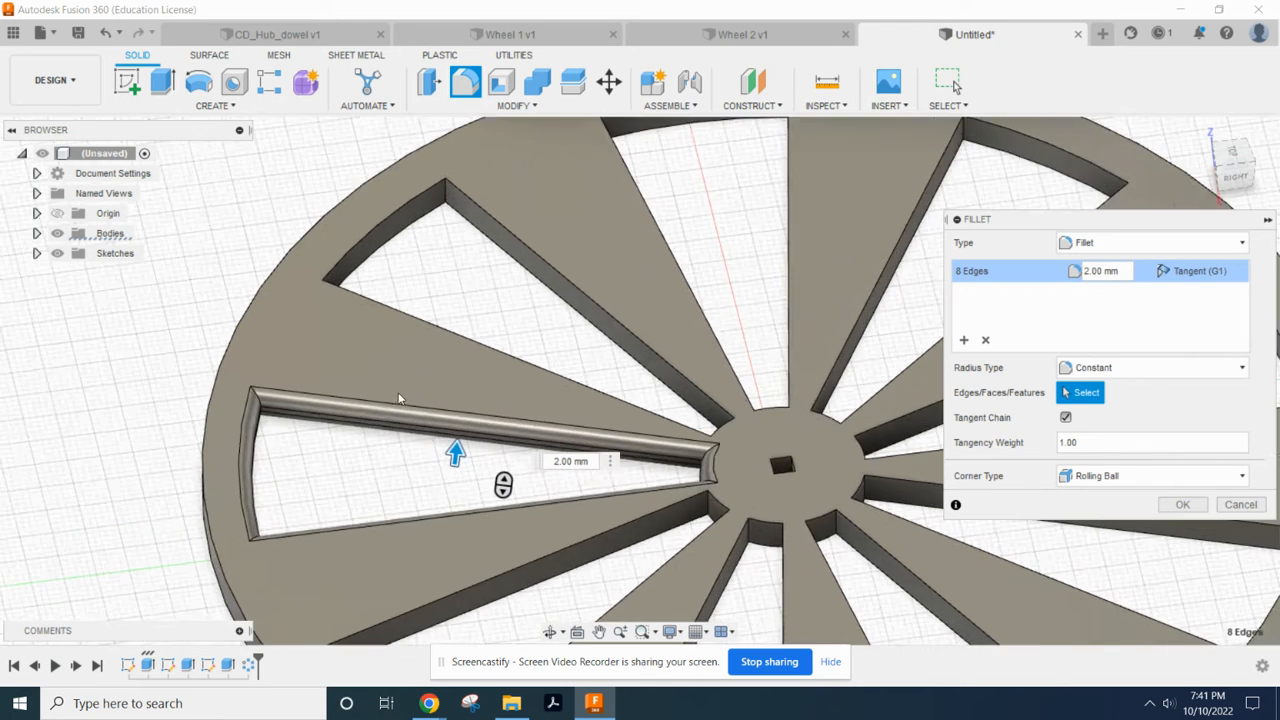
scroll(398, 399, "up", 2)
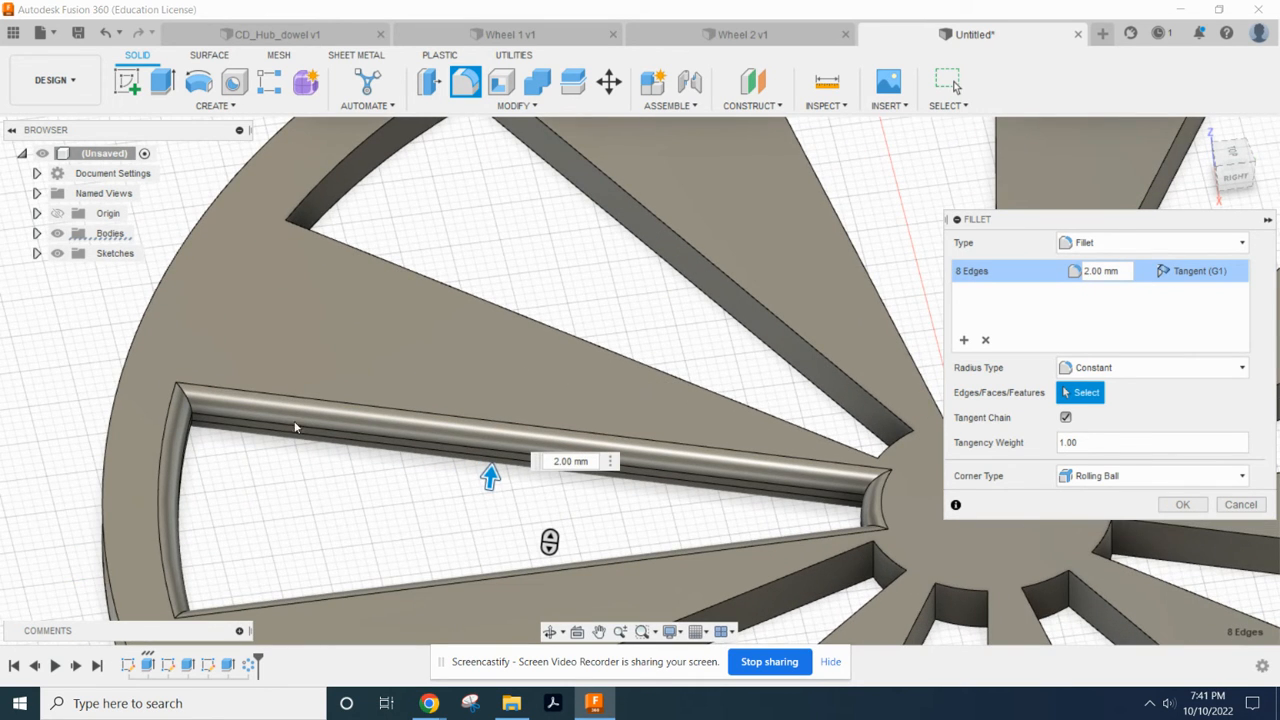
scroll(224, 405, "down", 1)
scroll(228, 426, "up", 2)
scroll(239, 412, "down", 1)
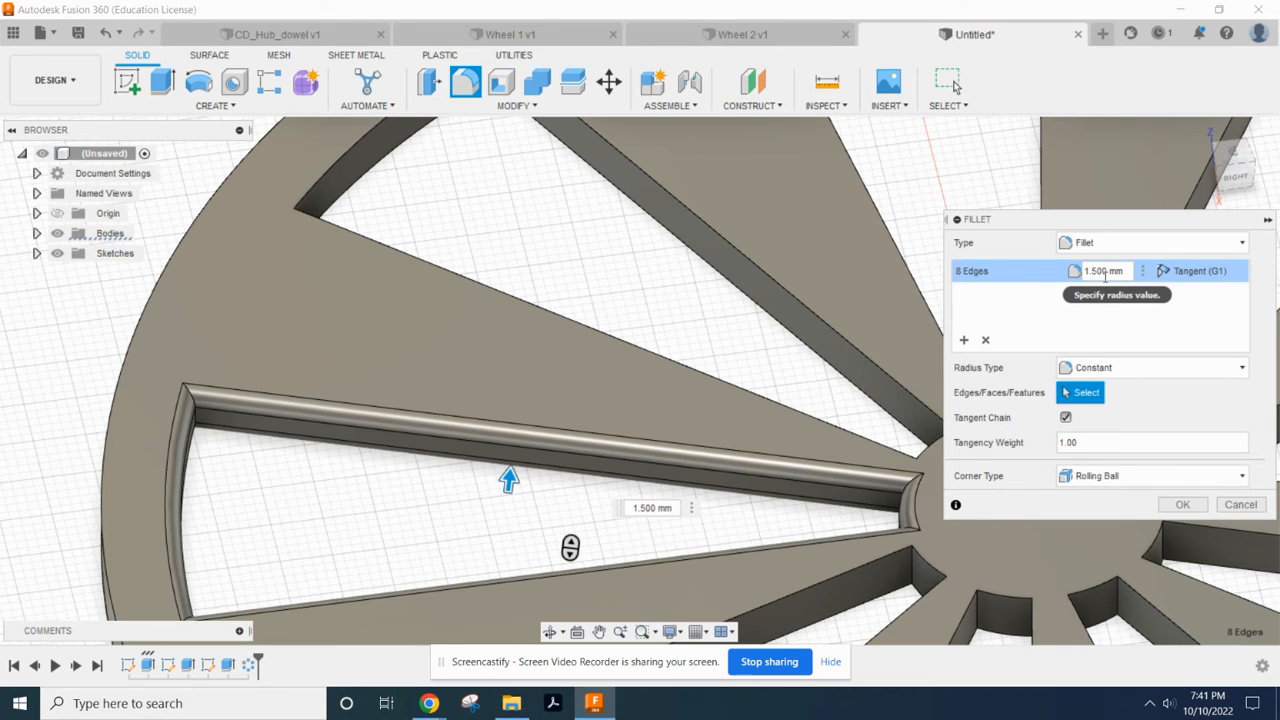
left_click(1183, 505)
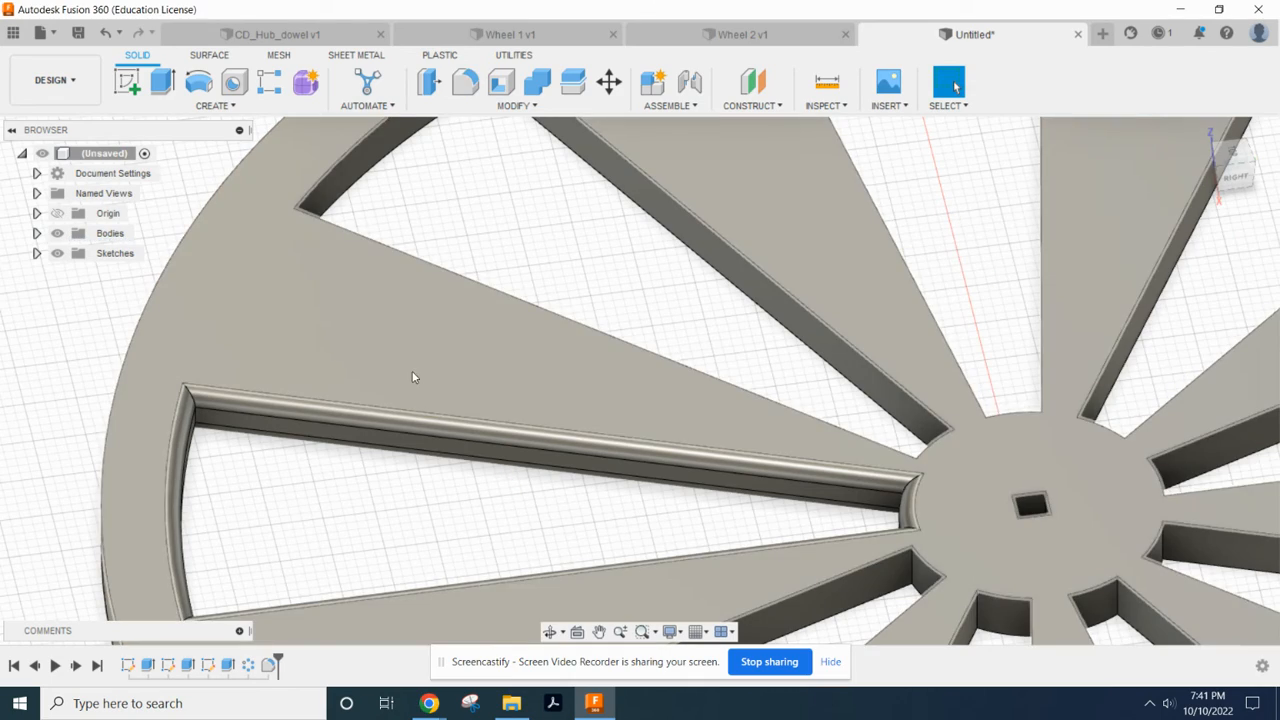
Fillet the two outer corners of the rounded-edge cutout, near the wheel's rim, with a 3 mm radius
middle_click_drag(252, 383, 428, 280, "shift")
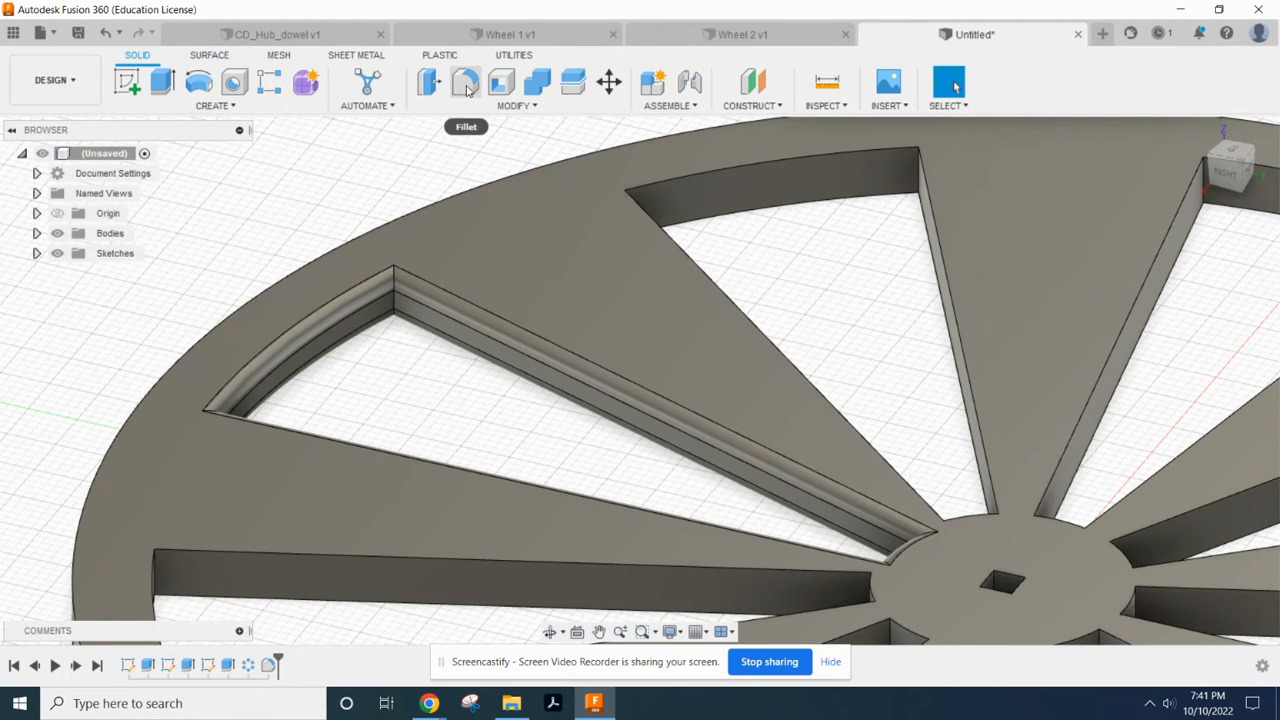
left_click(467, 88)
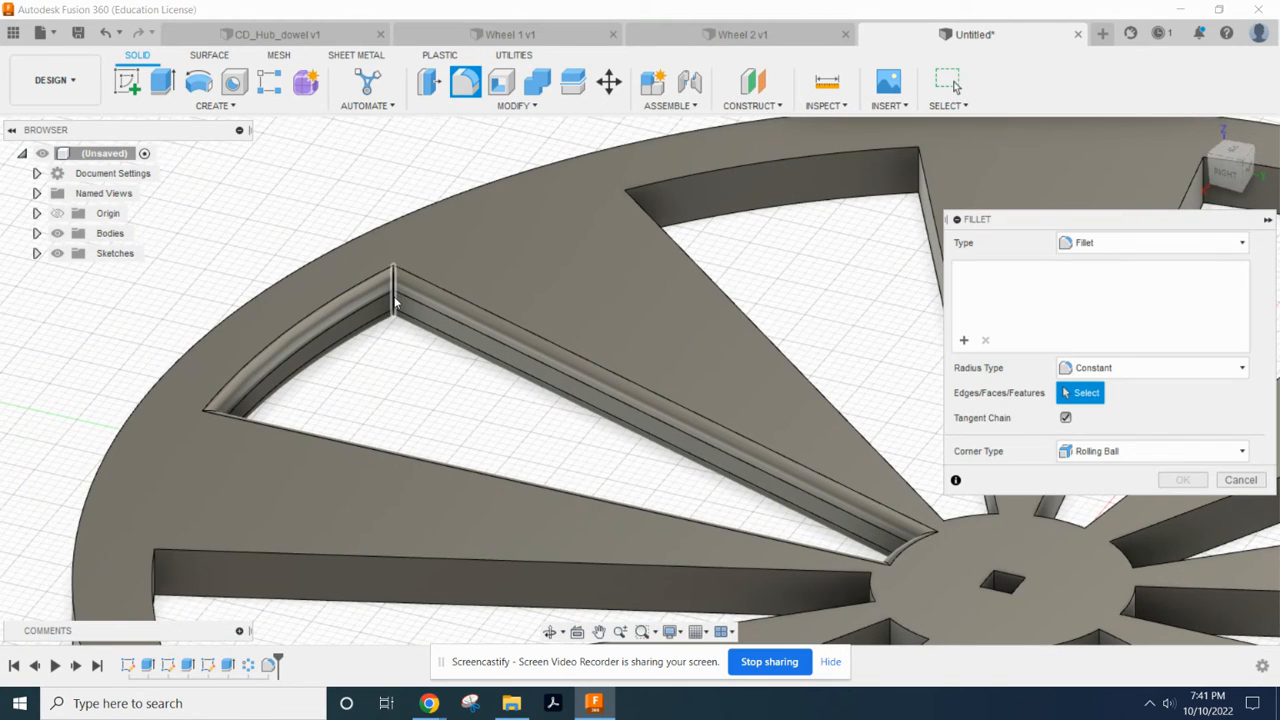
left_click(394, 305)
middle_click_drag(674, 289, 586, 283, "shift")
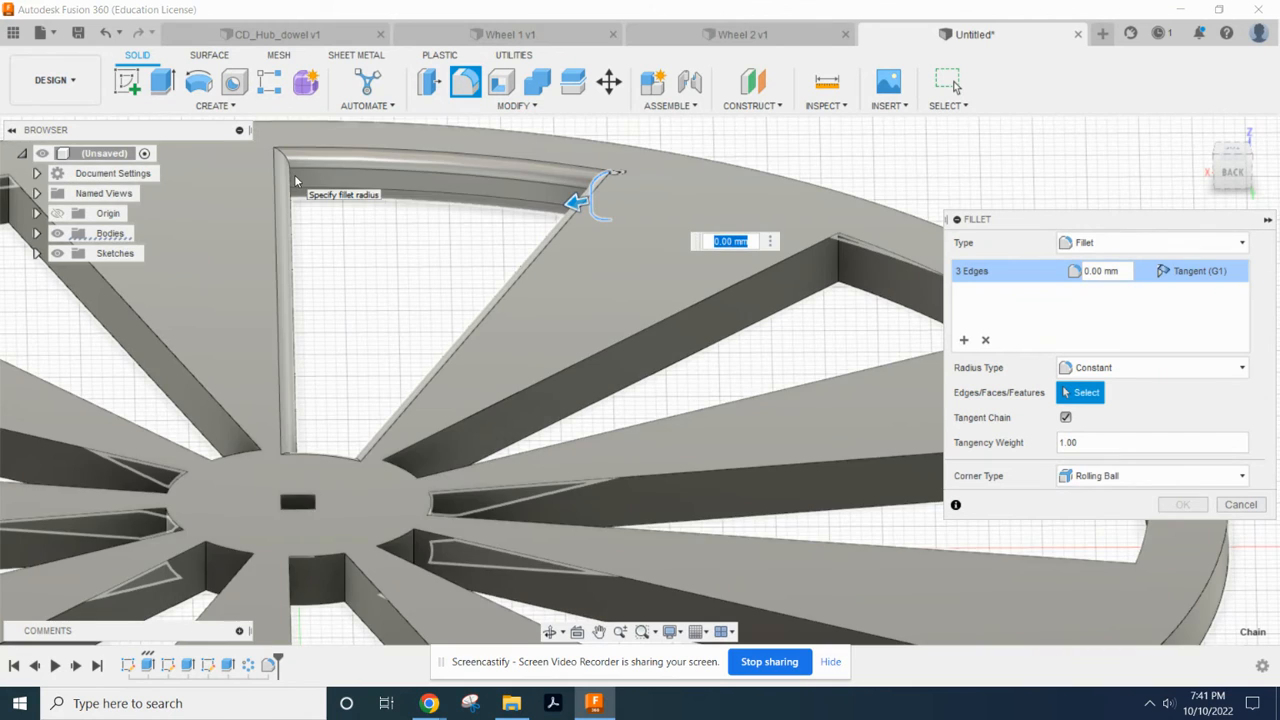
left_click(294, 178)
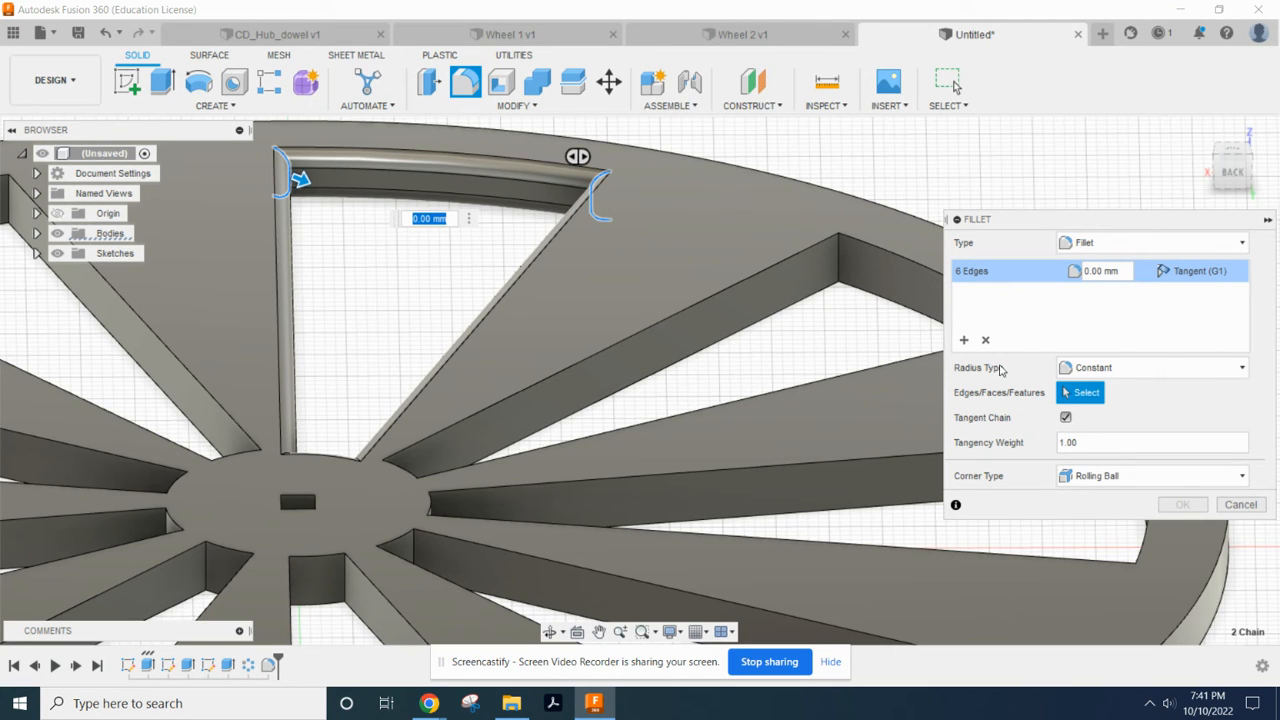
left_click(1090, 271)
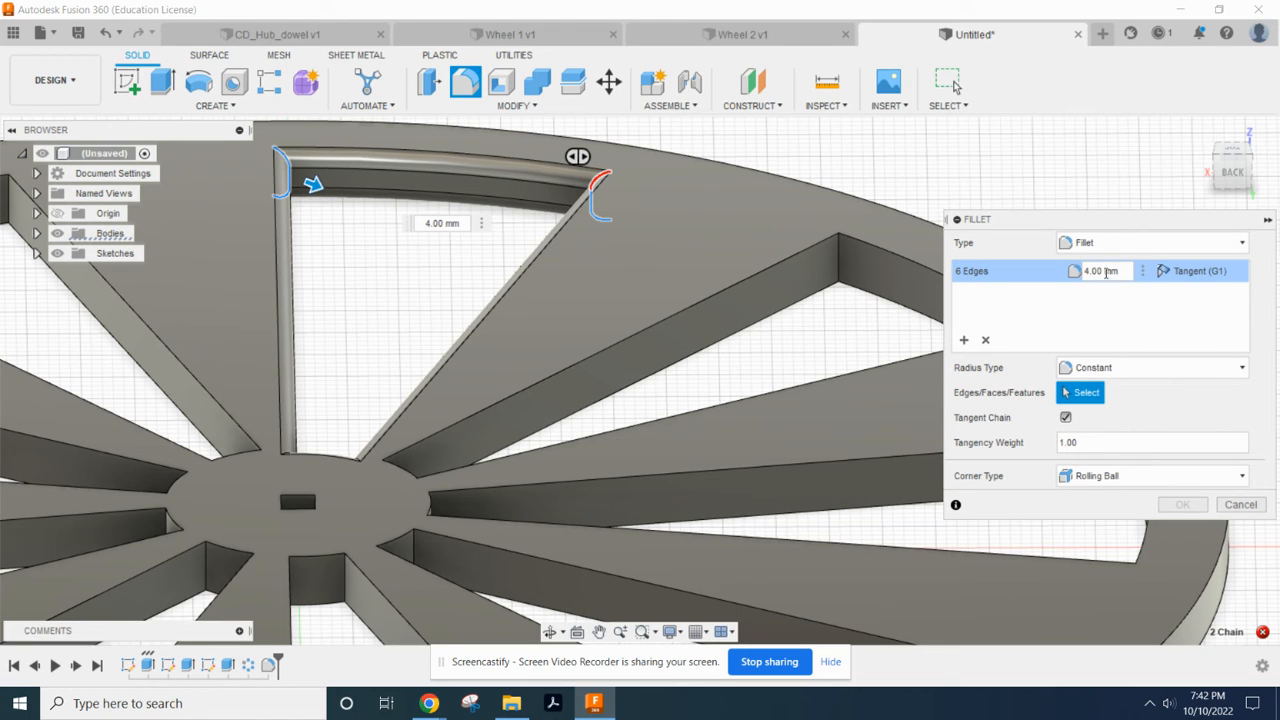
type("3")
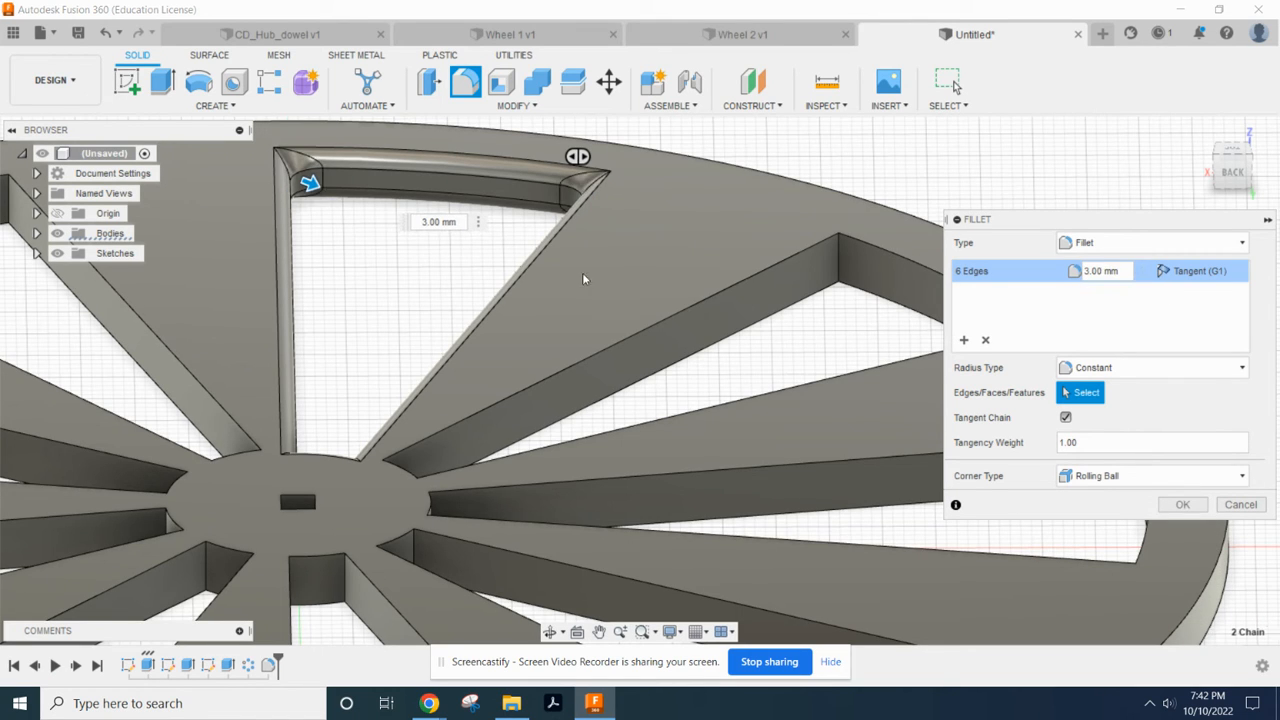
left_click(1170, 509)
Fillet the two inner corners of the same cutout, next to the hub, with a 1.5 mm radius
middle_click_drag(746, 223, 566, 462, "shift")
middle_click_drag(482, 348, 448, 288, "shift")
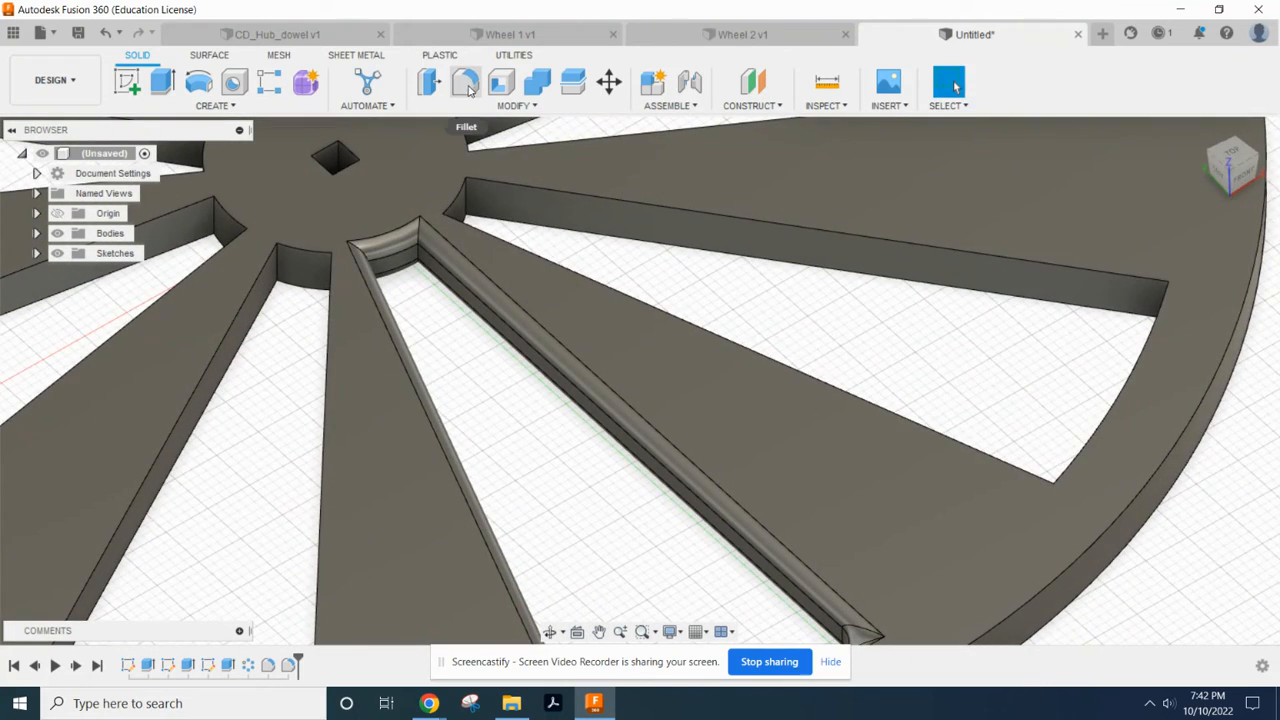
key("f")
left_click(453, 285)
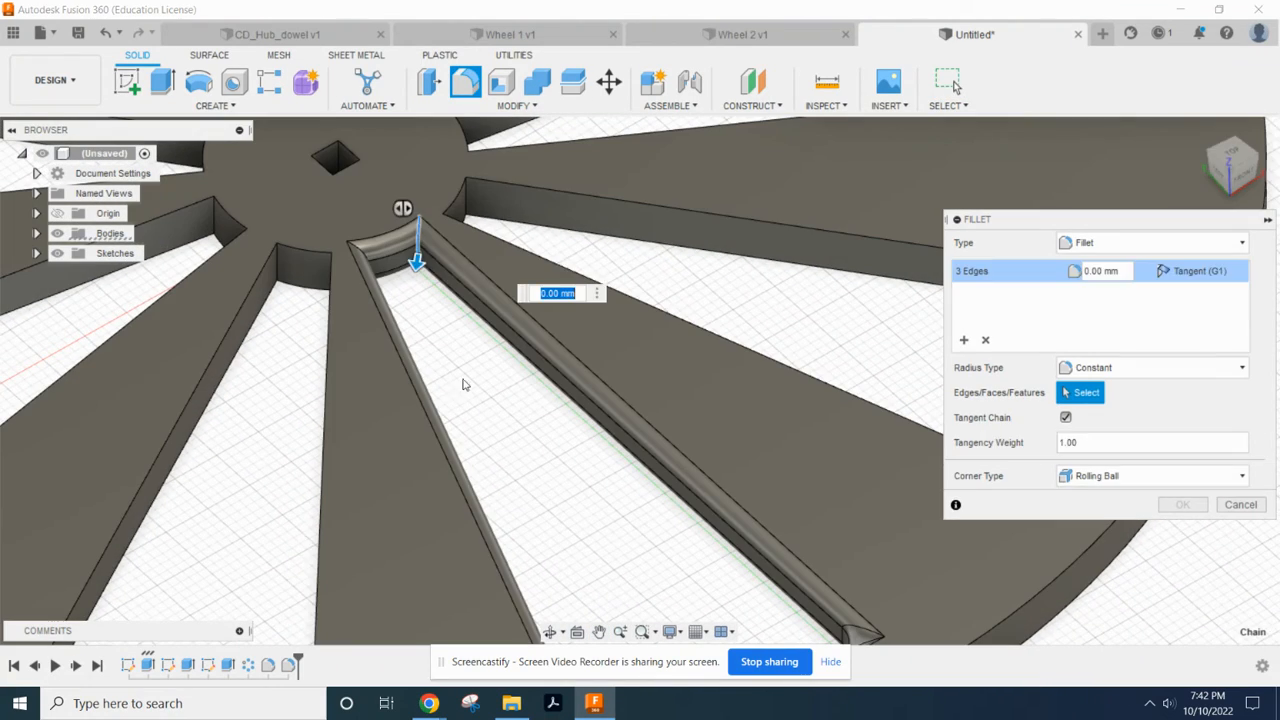
middle_click_drag(531, 434, 611, 295, "shift")
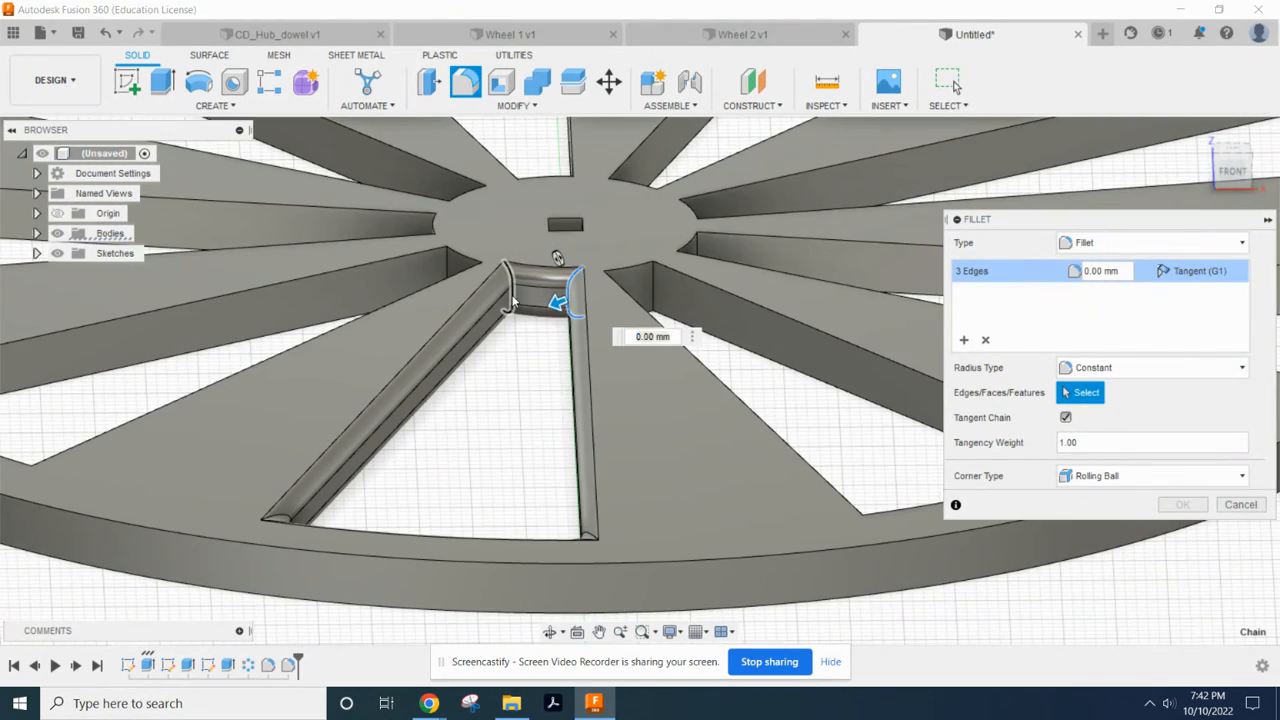
left_click(537, 294)
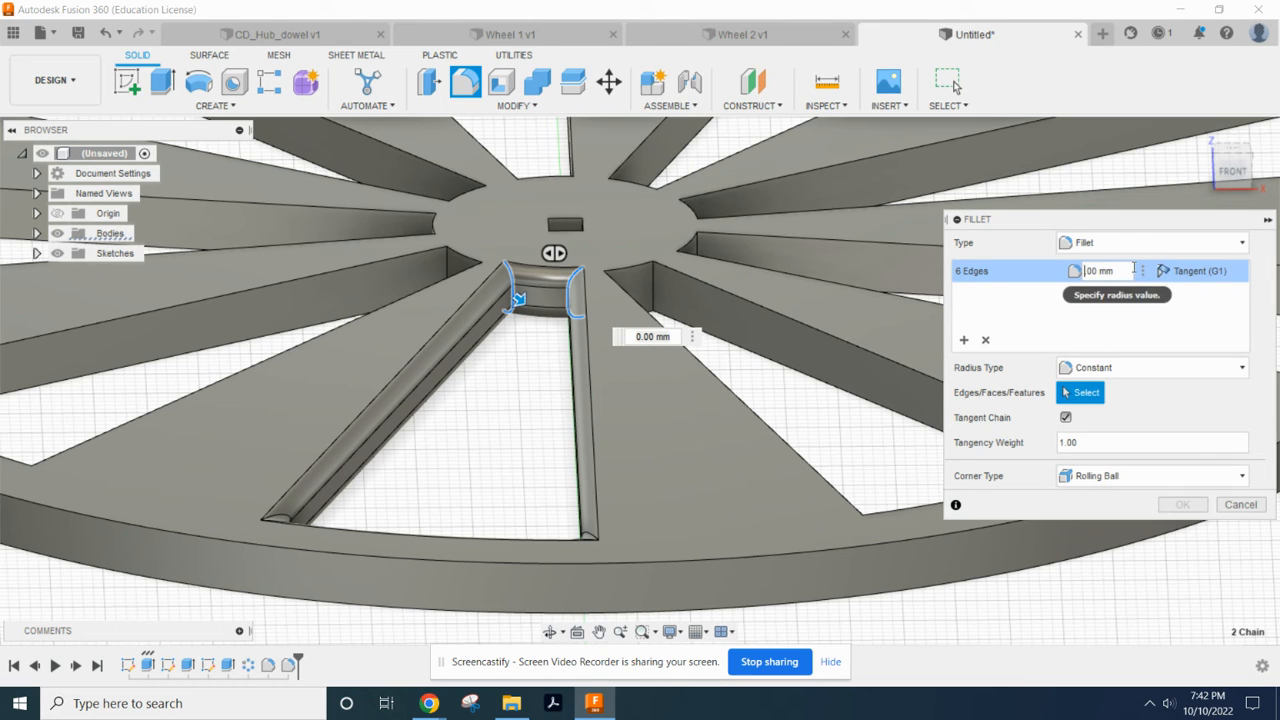
type("1.5")
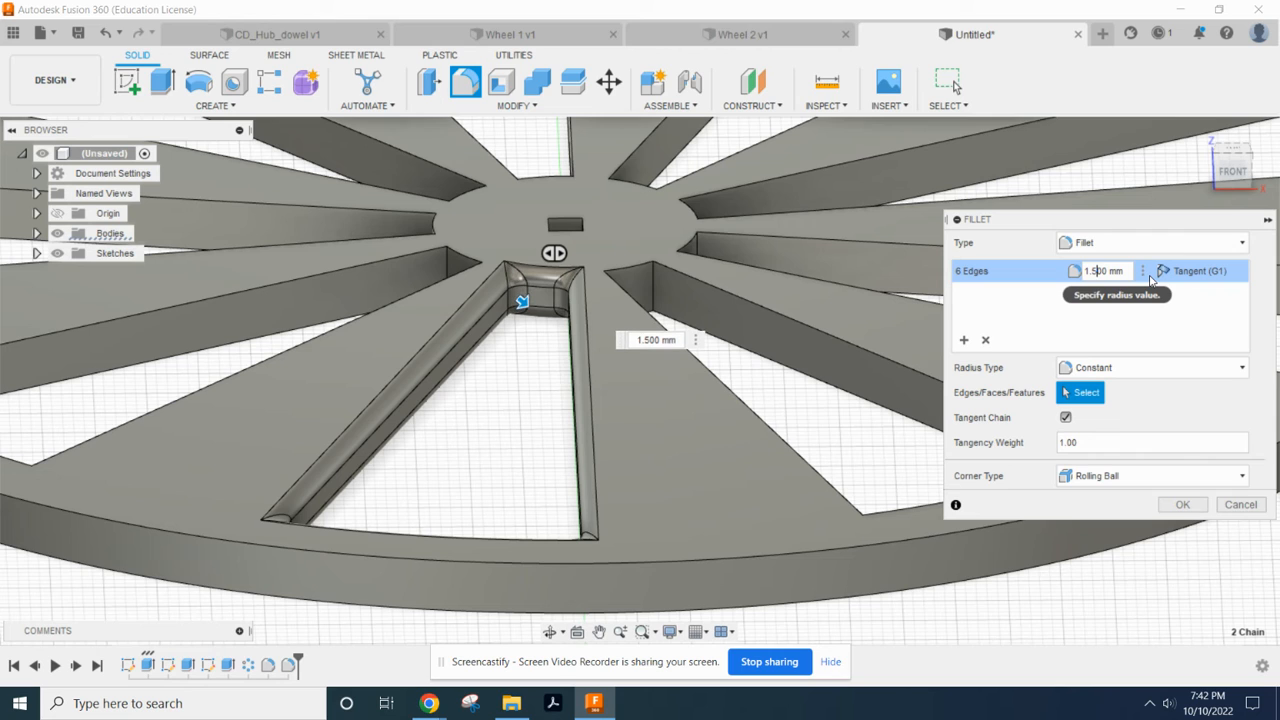
left_click(1184, 506)
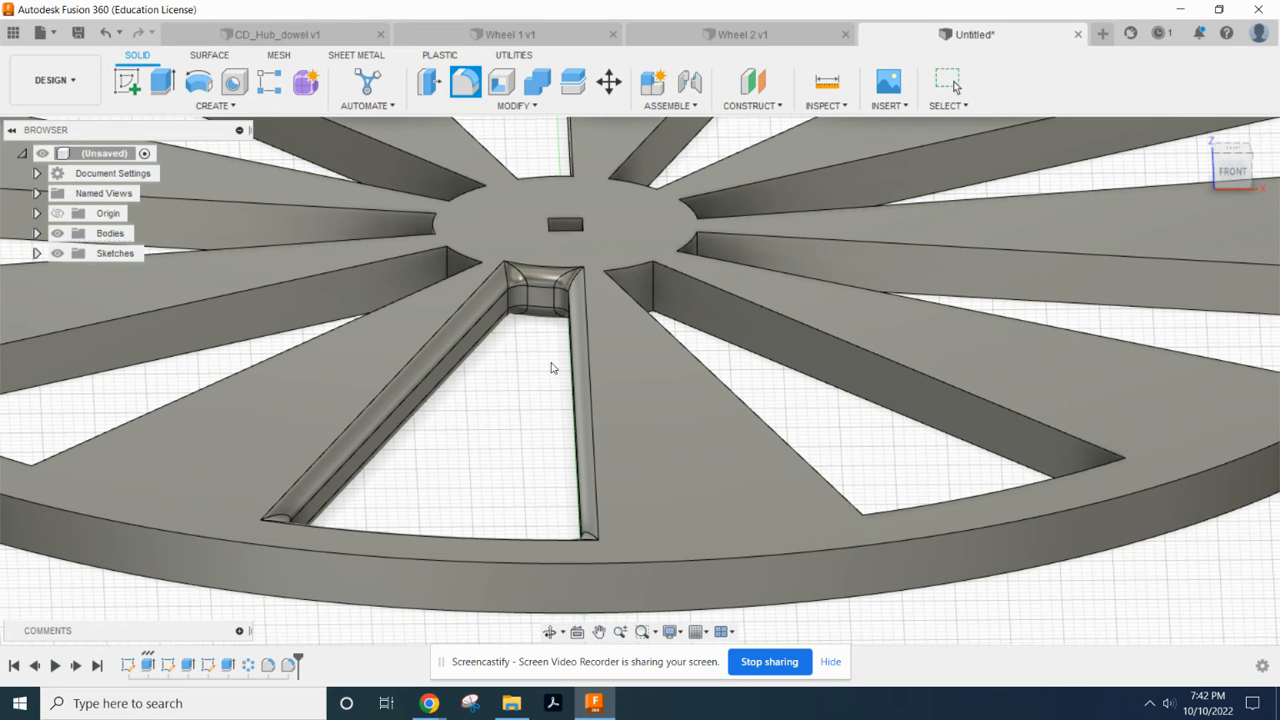
Move the cutout's circular pattern behind the three fillets in the design history
key("Escape")
scroll(514, 340, "down", 5)
middle_click_drag(514, 320, 661, 288, "shift")
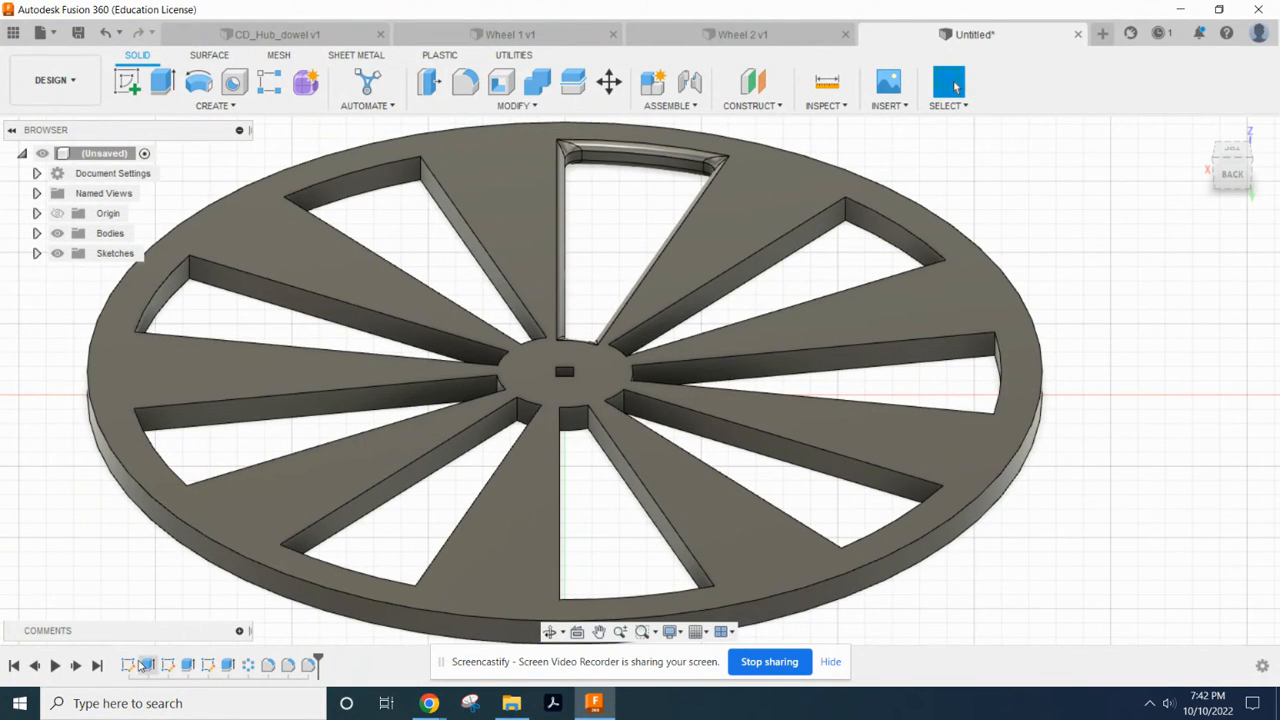
left_click(248, 666)
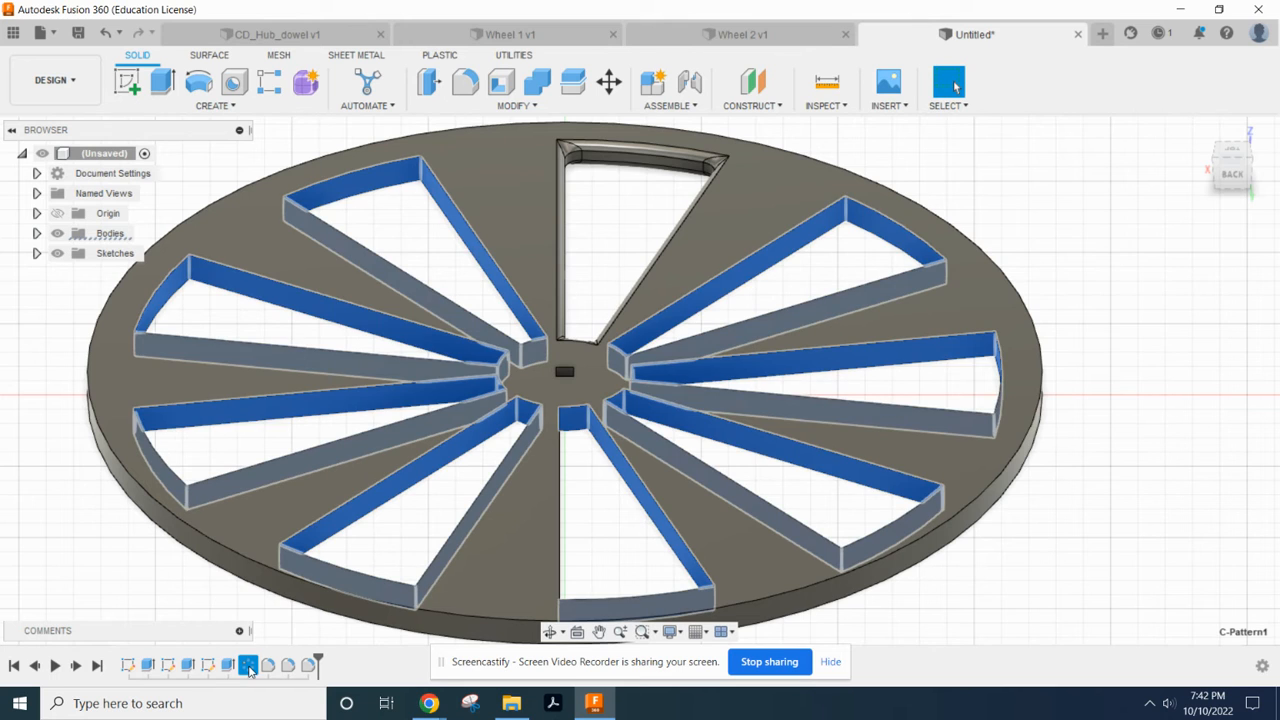
left_click(330, 671)
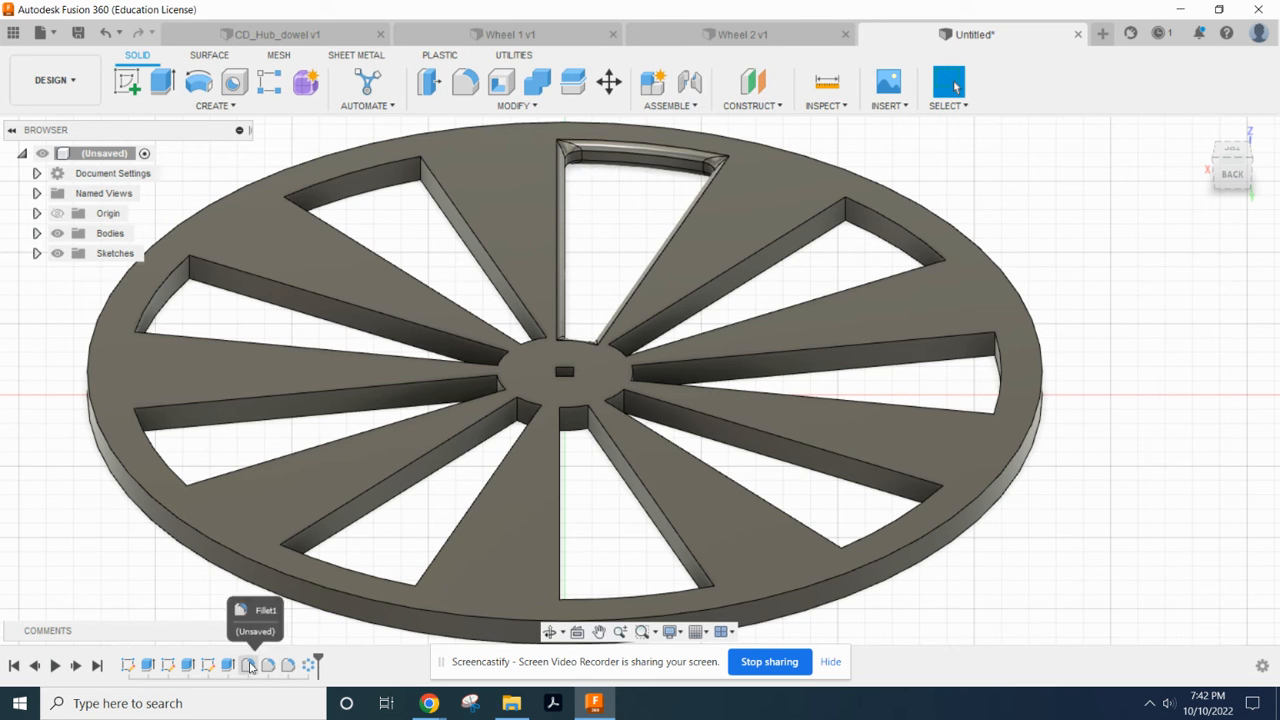
Edit the circular pattern to include the cutout's three fillets along with the original cut, keeping a quantity of 9
right_click(308, 666)
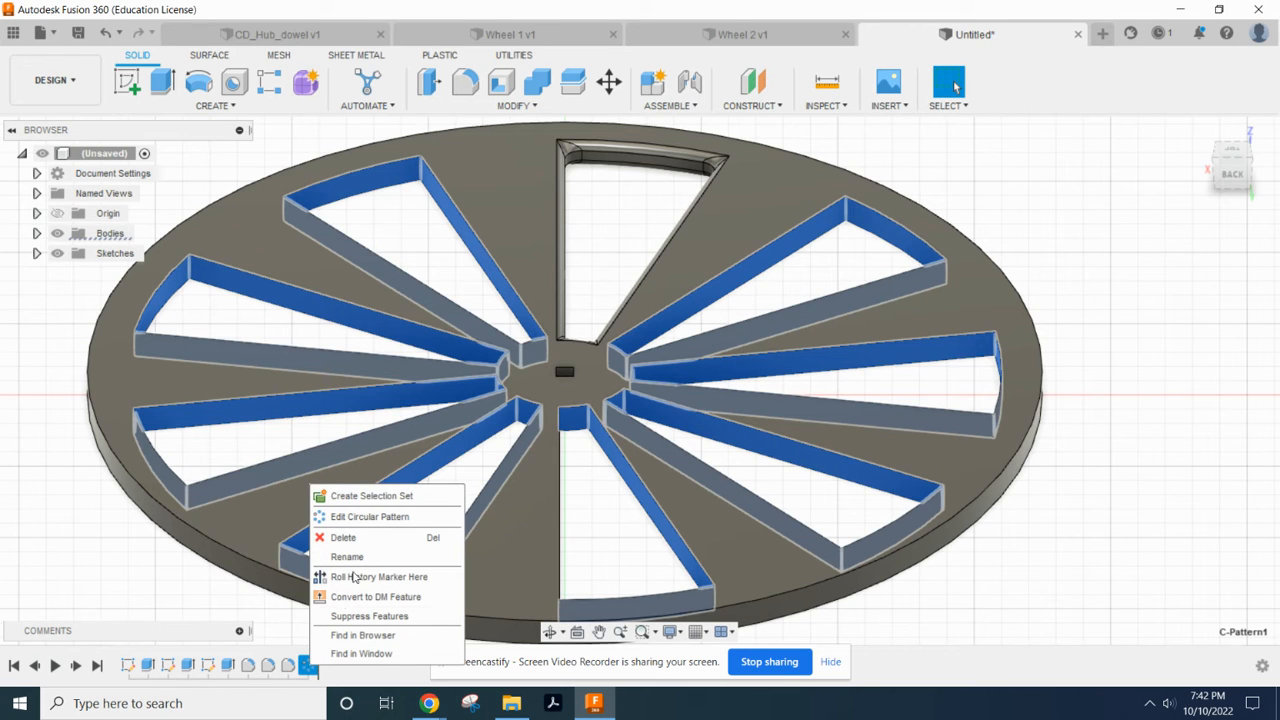
left_click(370, 516)
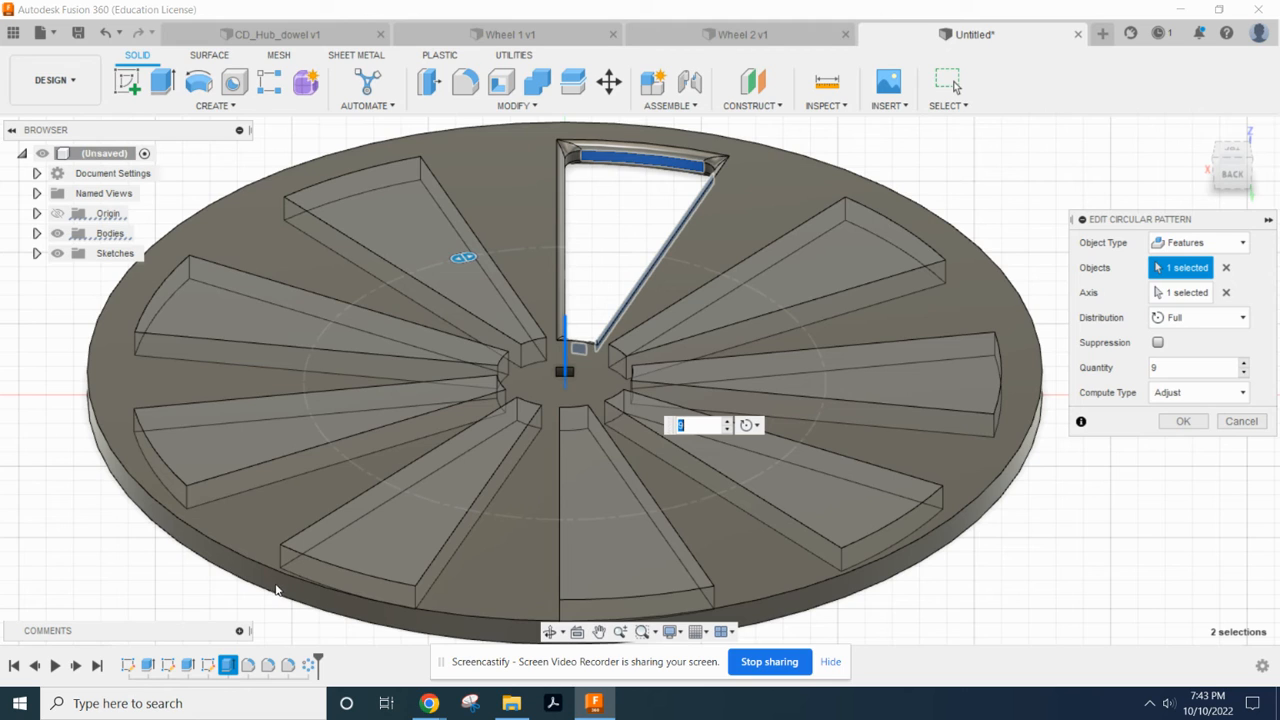
left_click(248, 666)
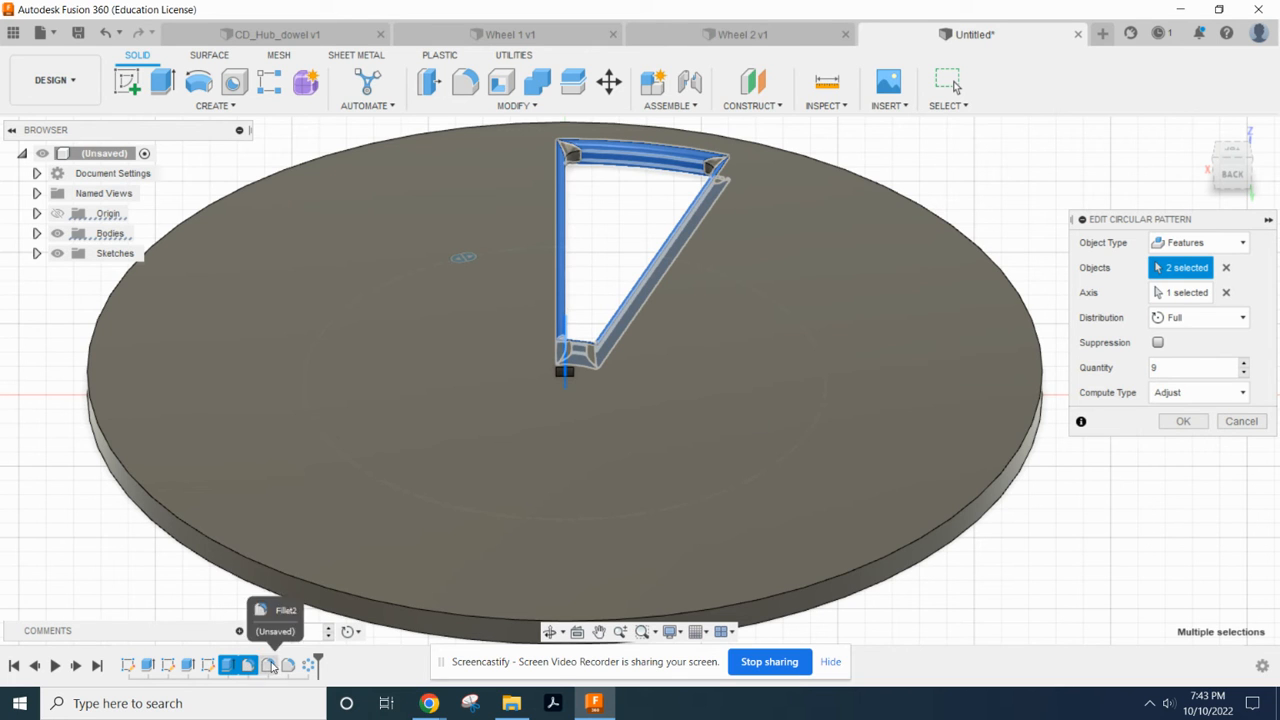
left_click(268, 666)
left_click(288, 666)
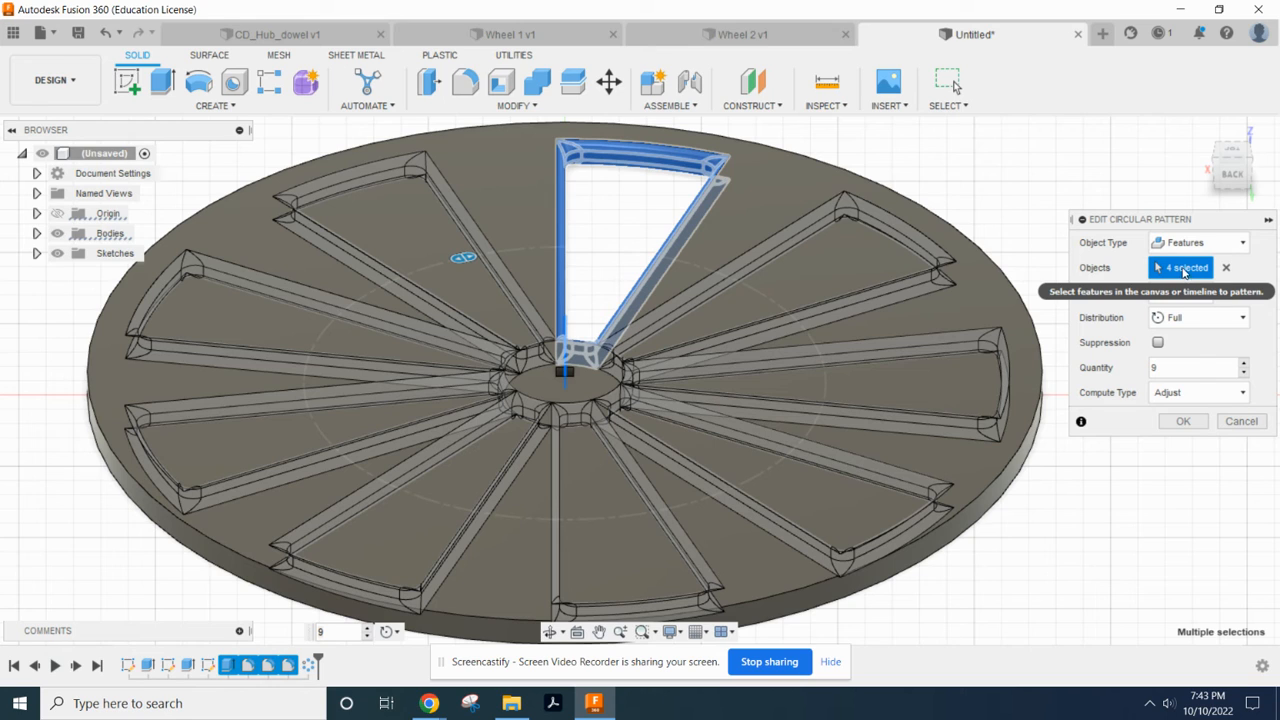
left_click(1183, 422)
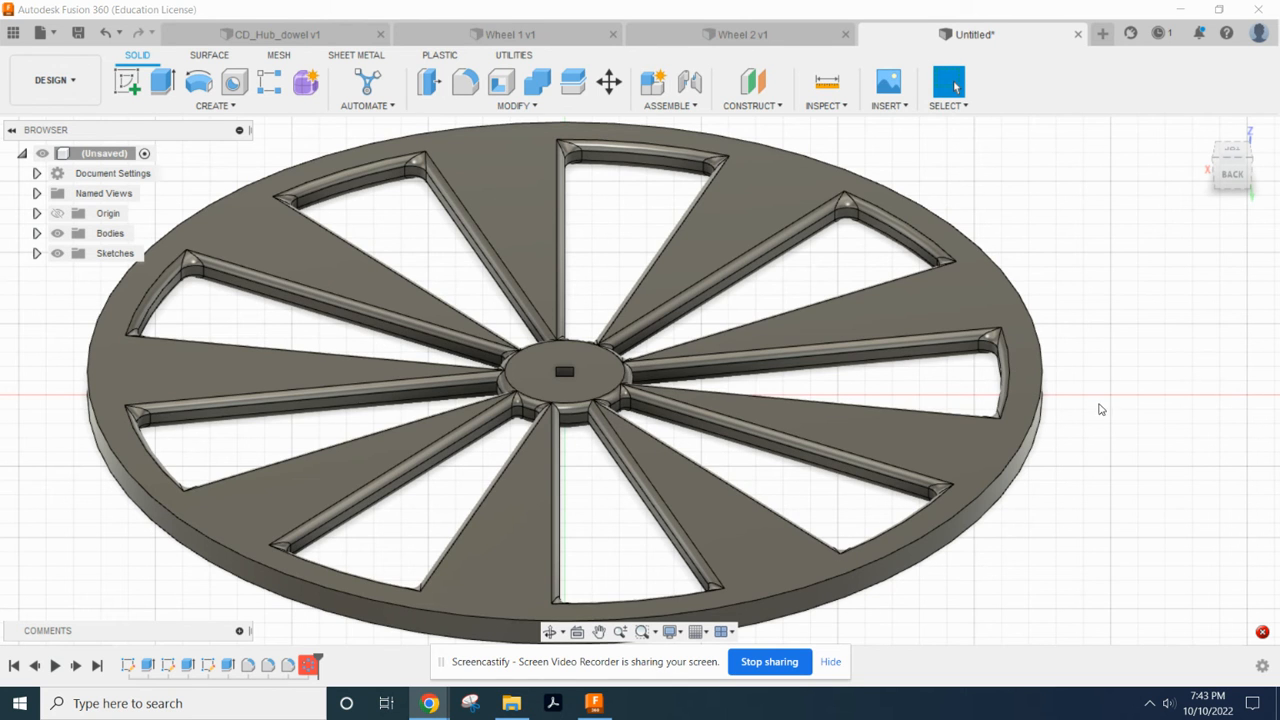
Reduce the circular pattern's quantity to 8
middle_click_drag(791, 357, 785, 408, "shift")
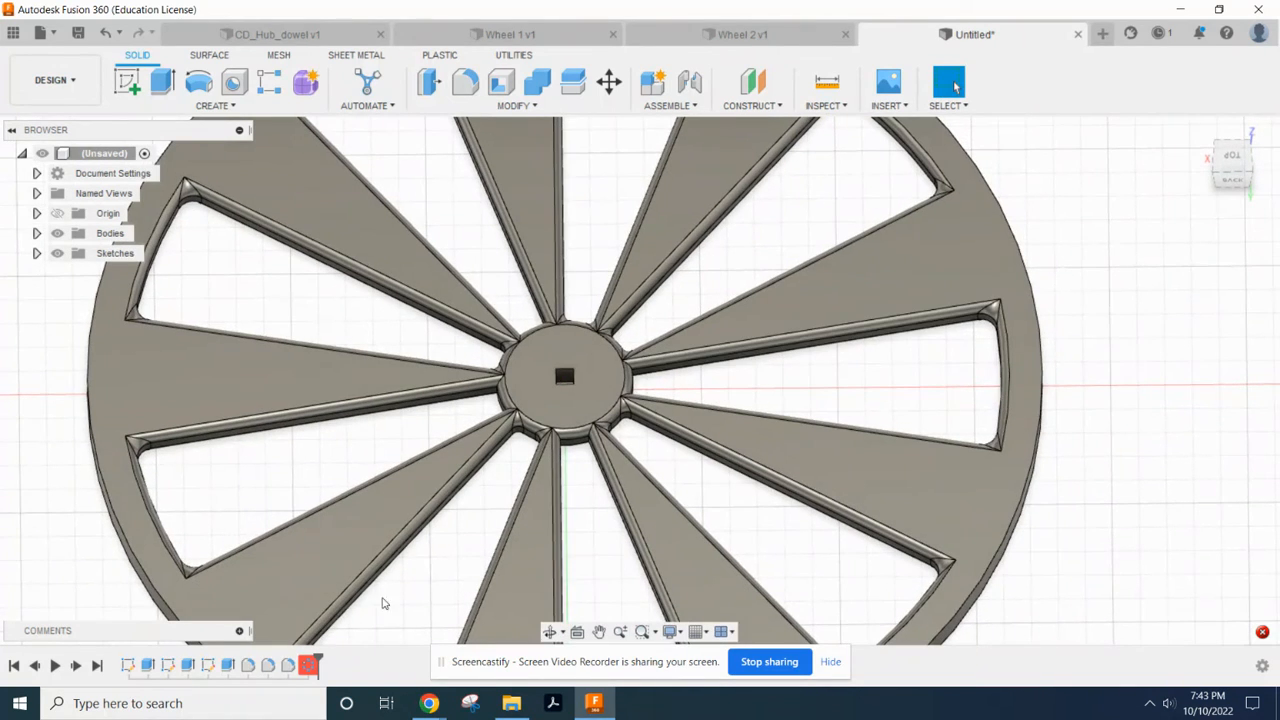
left_click(313, 665)
right_click(313, 665)
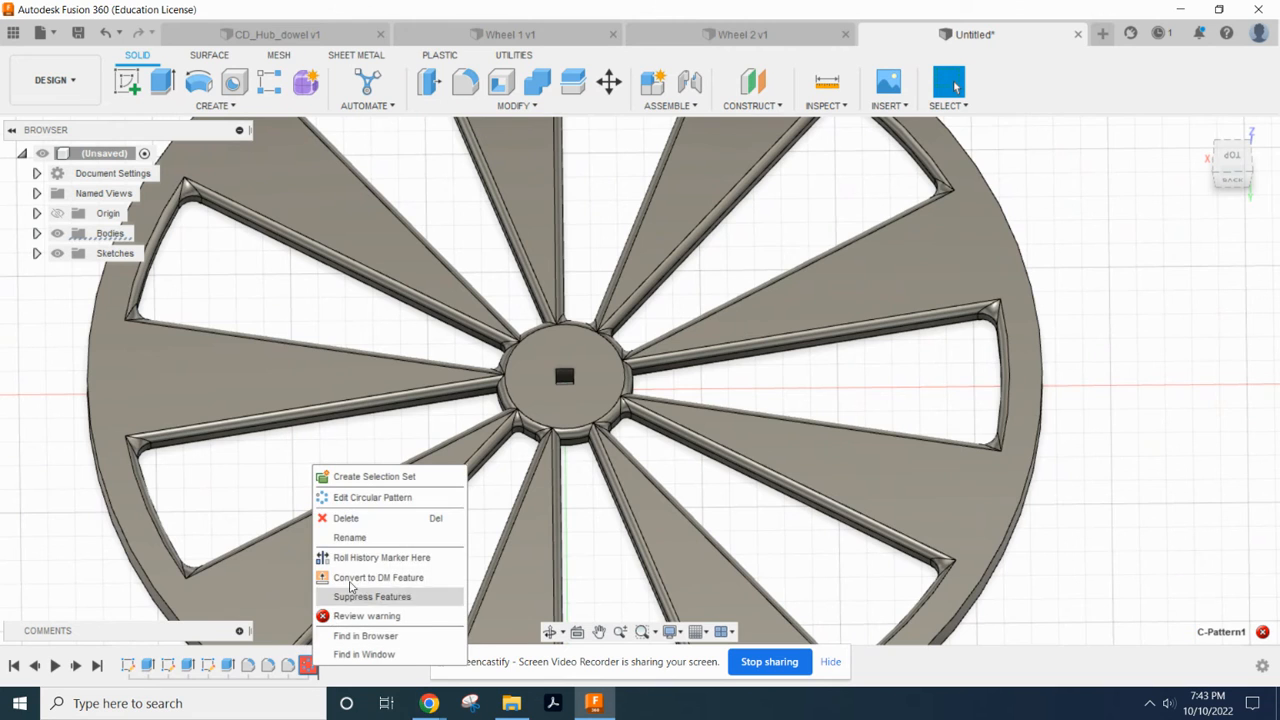
left_click(379, 498)
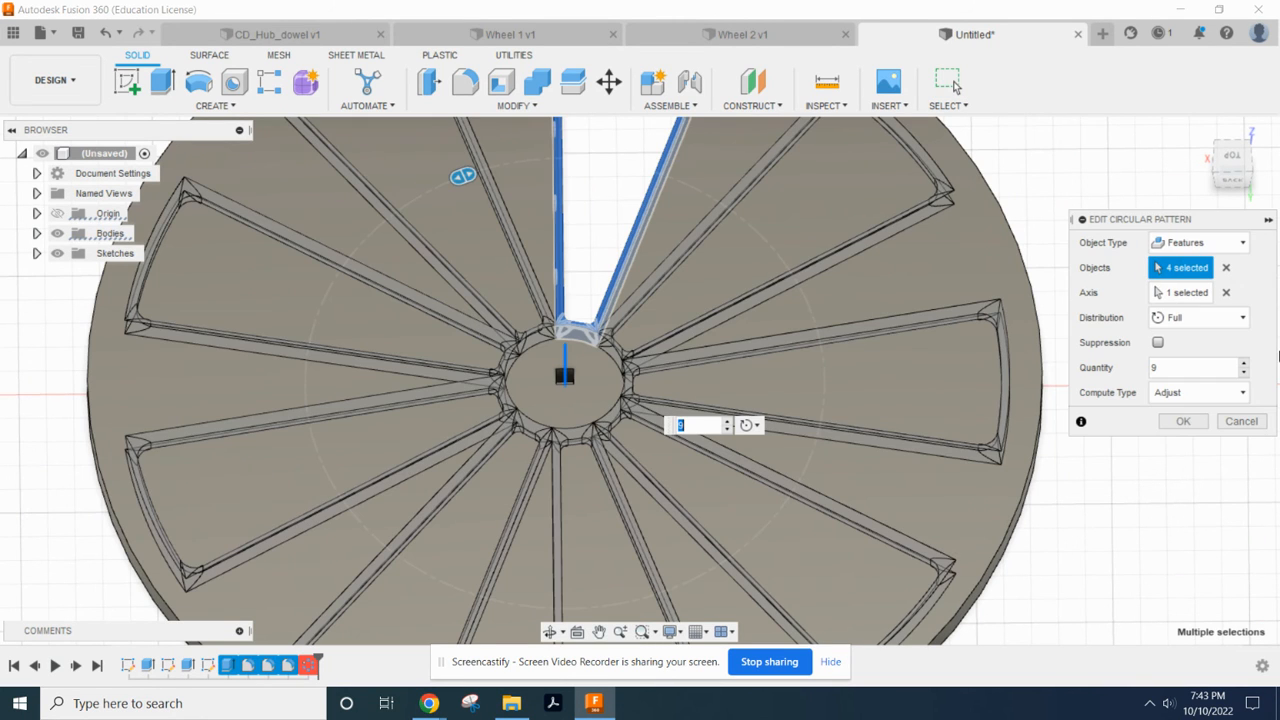
left_click(1244, 372)
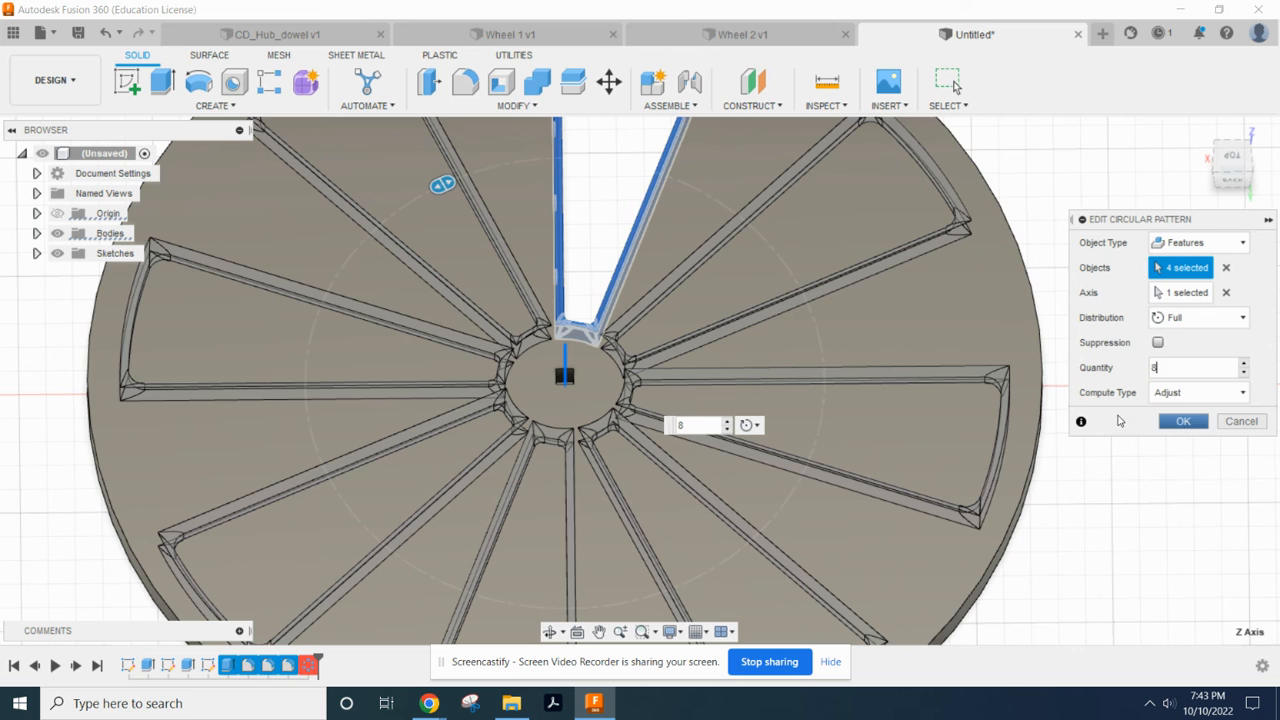
key("Return")
Examine the spacing and rounded edges of the wheel's patterned cutouts from several angles
scroll(548, 446, "down", 4)
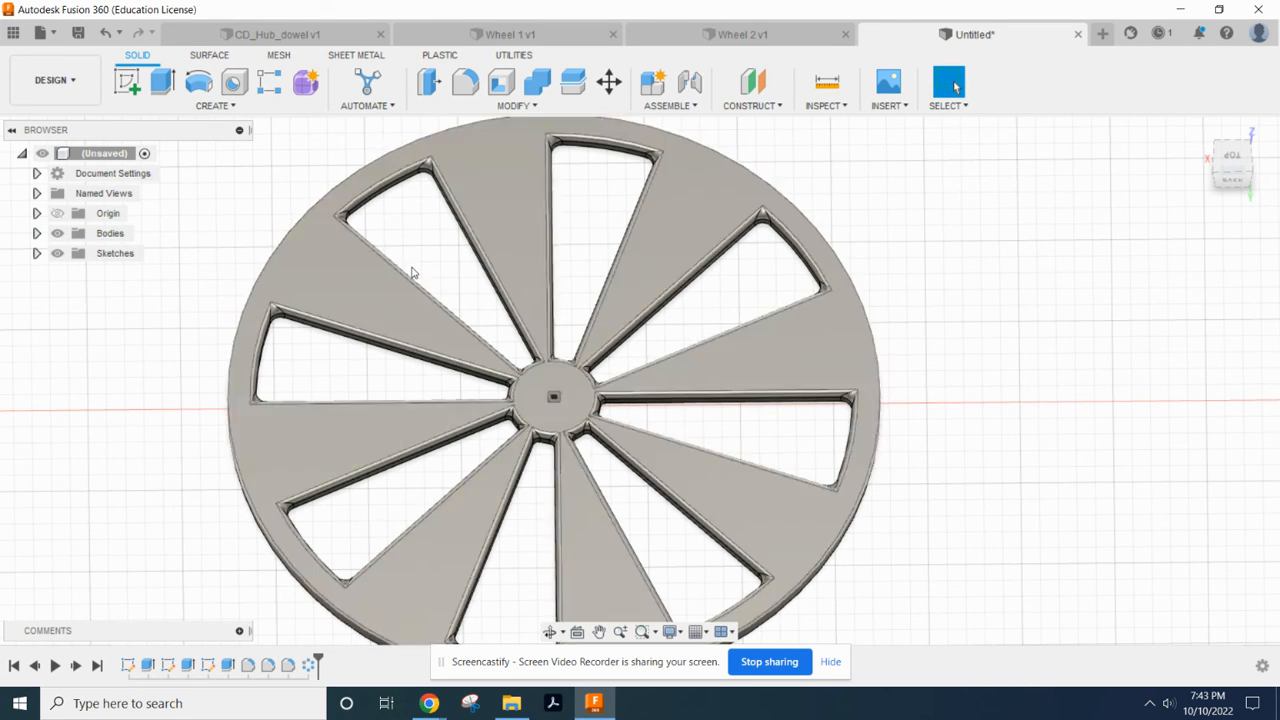
middle_click_drag(620, 286, 666, 240)
middle_click_drag(671, 297, 756, 216, "shift")
middle_click_drag(759, 258, 668, 262, "shift")
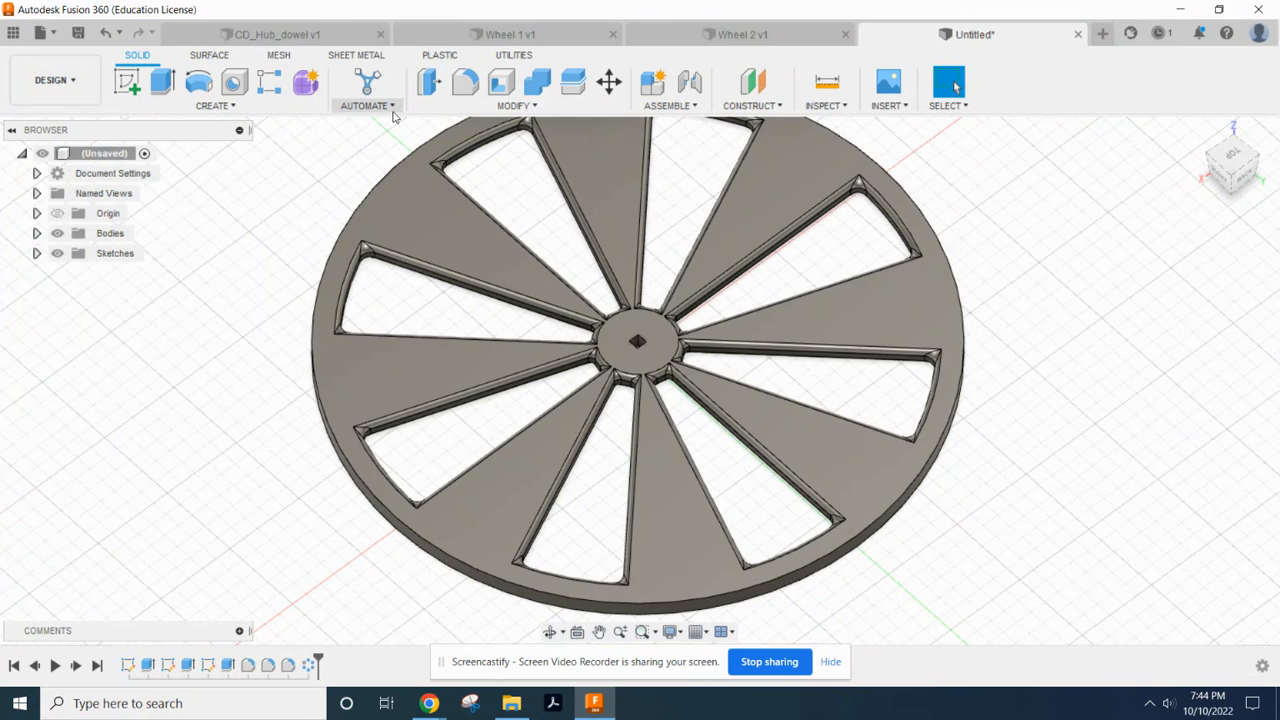
scroll(467, 294, "down", 1)
scroll(470, 290, "down", 1)
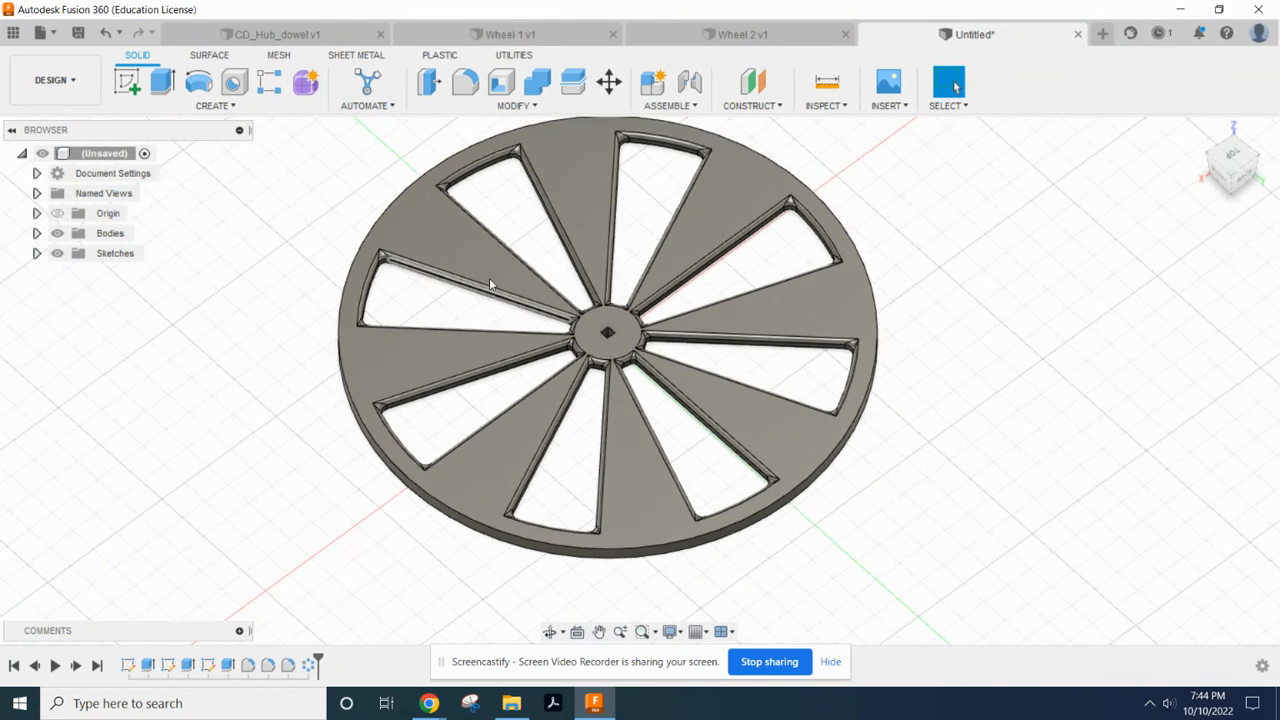
middle_click_drag(510, 283, 518, 378)
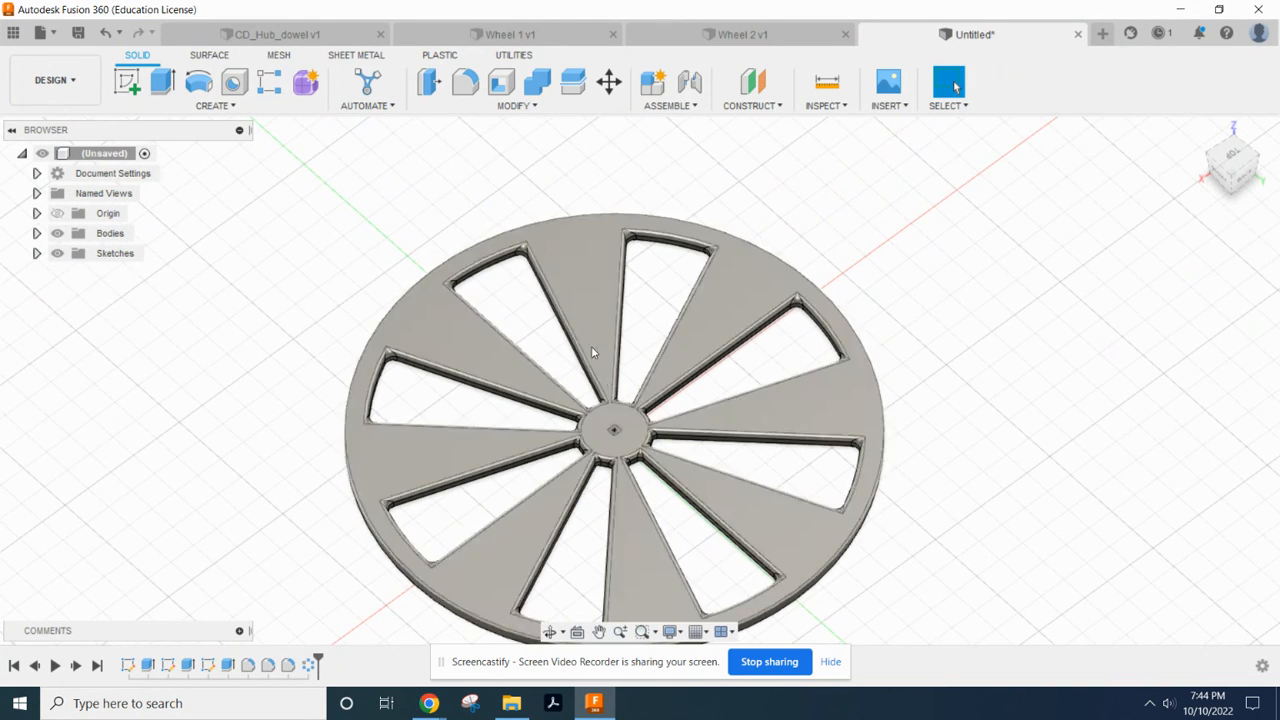
Save the design as Wheel_JG_3 in the Car_JG folder
left_click(40, 33)
left_click(95, 206)
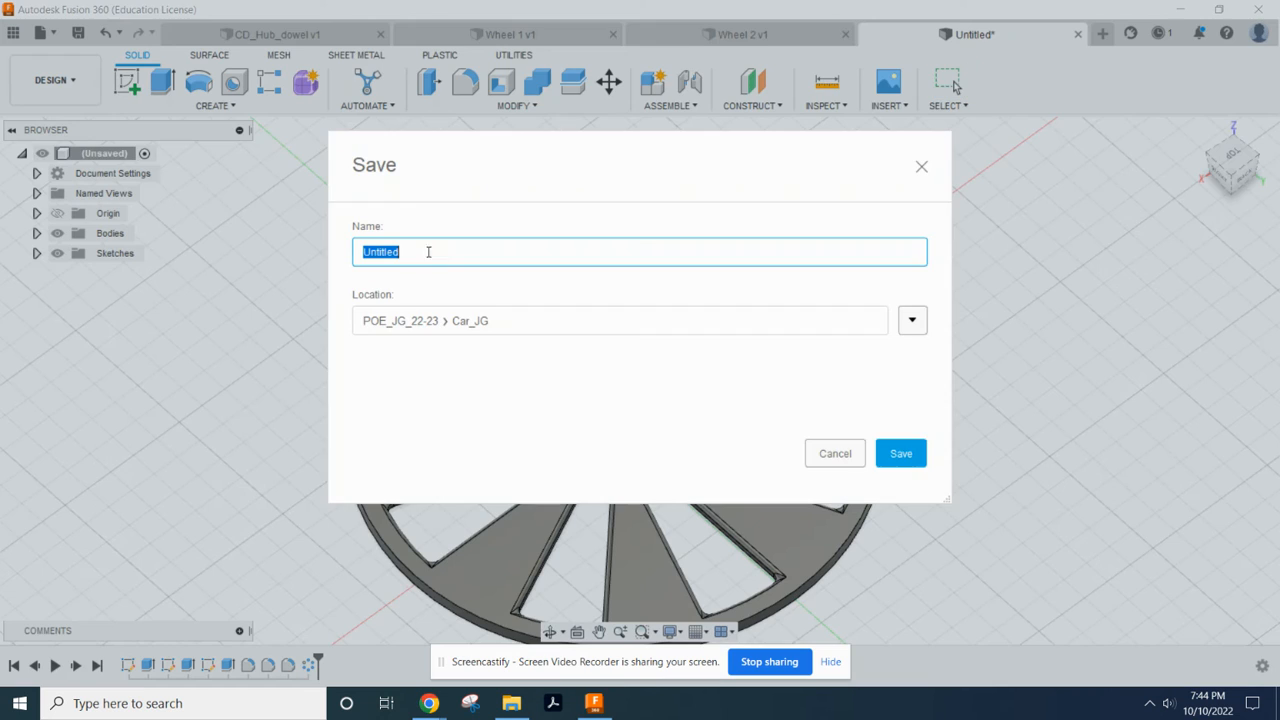
type("Wheel_JG_3")
left_click(899, 455)
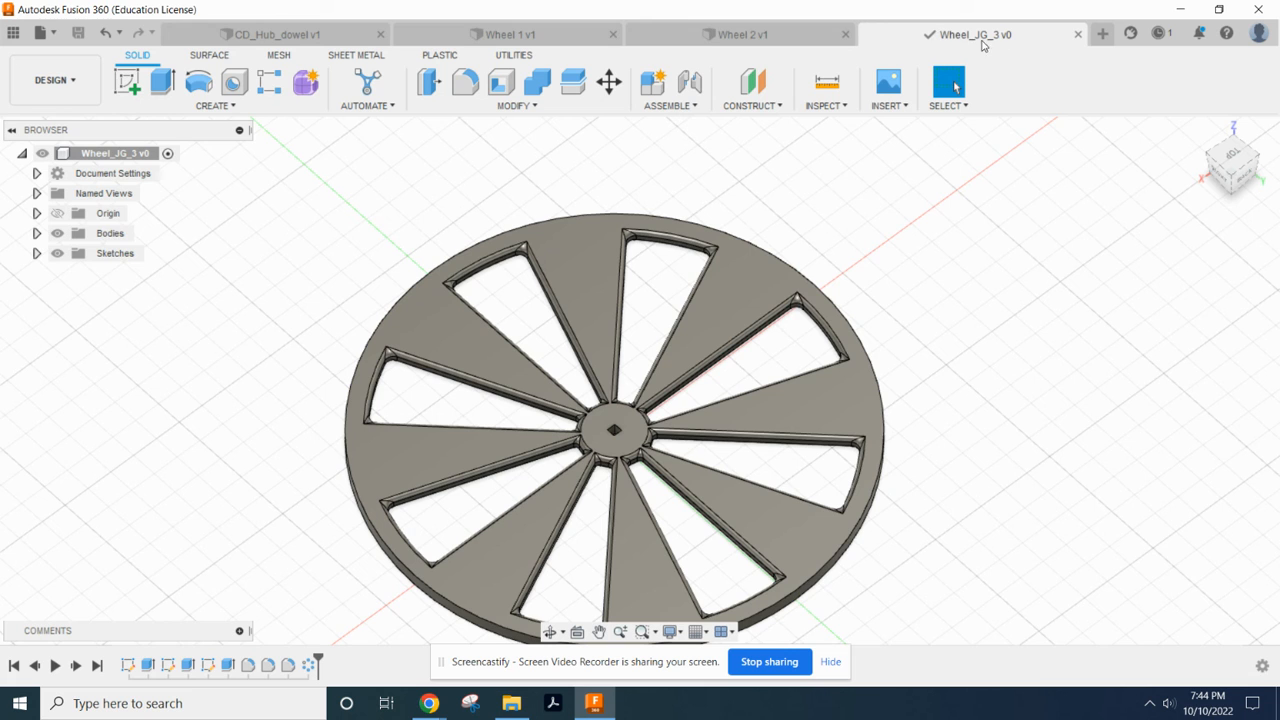
Export the wheel as an STL file named Wheel_JG_3 v1 to the Downloads folder and dismiss the job status
left_click(50, 34)
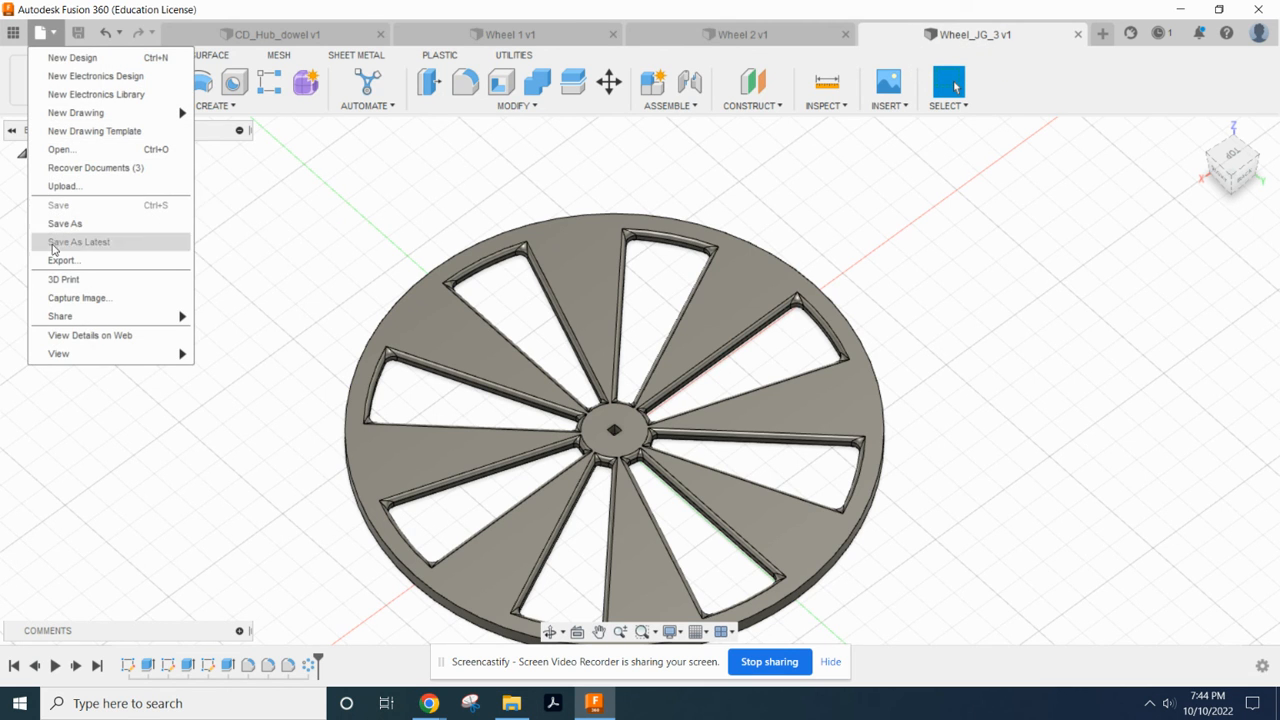
left_click(60, 262)
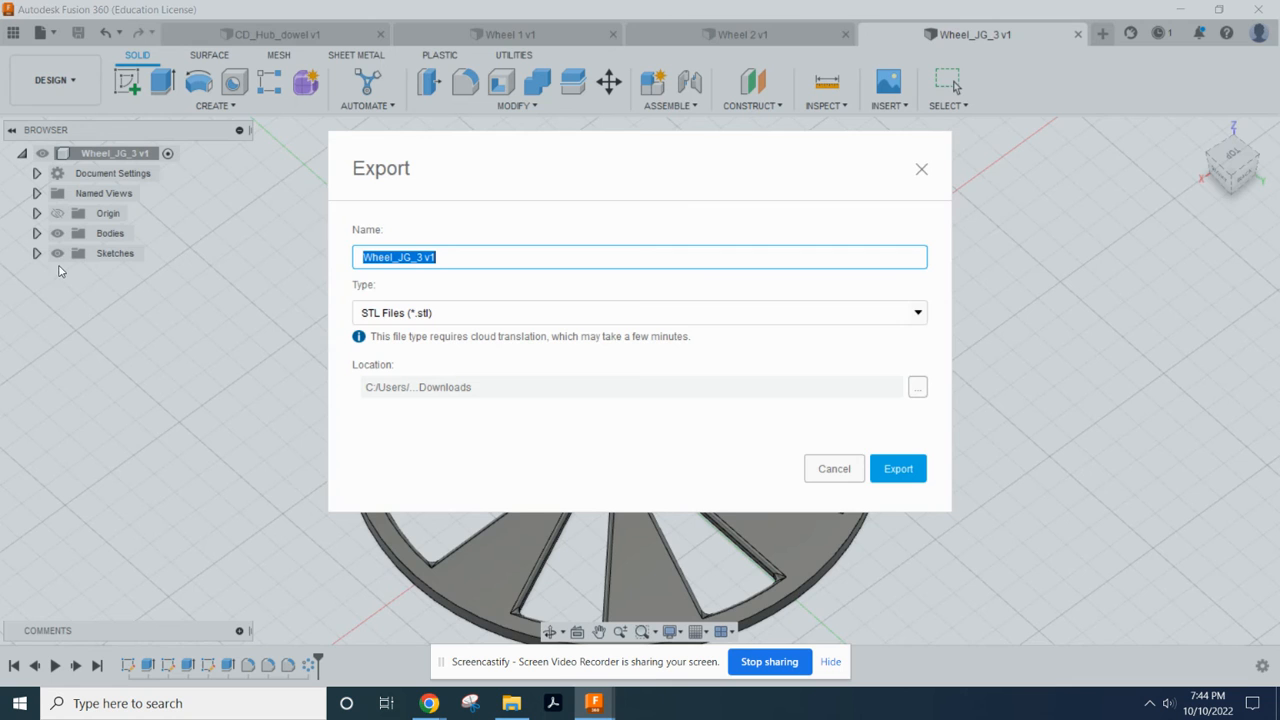
left_click(425, 314)
scroll(900, 380, "down", 1)
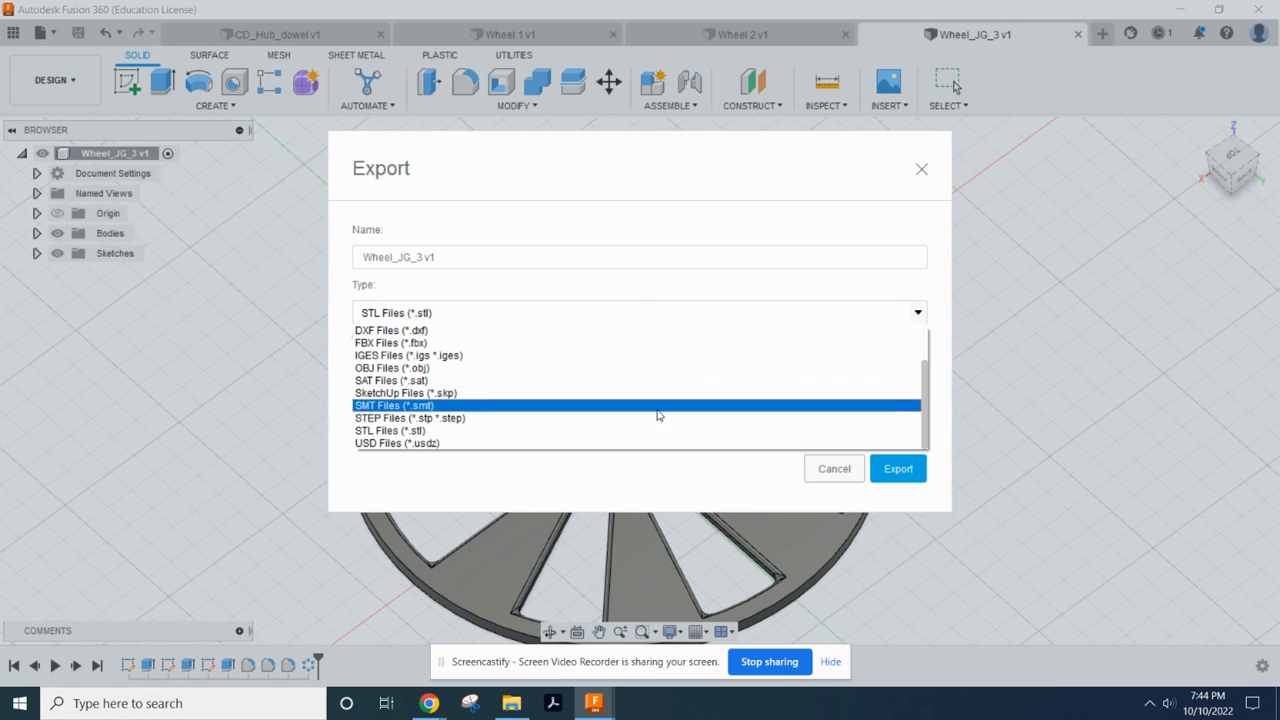
left_click(603, 432)
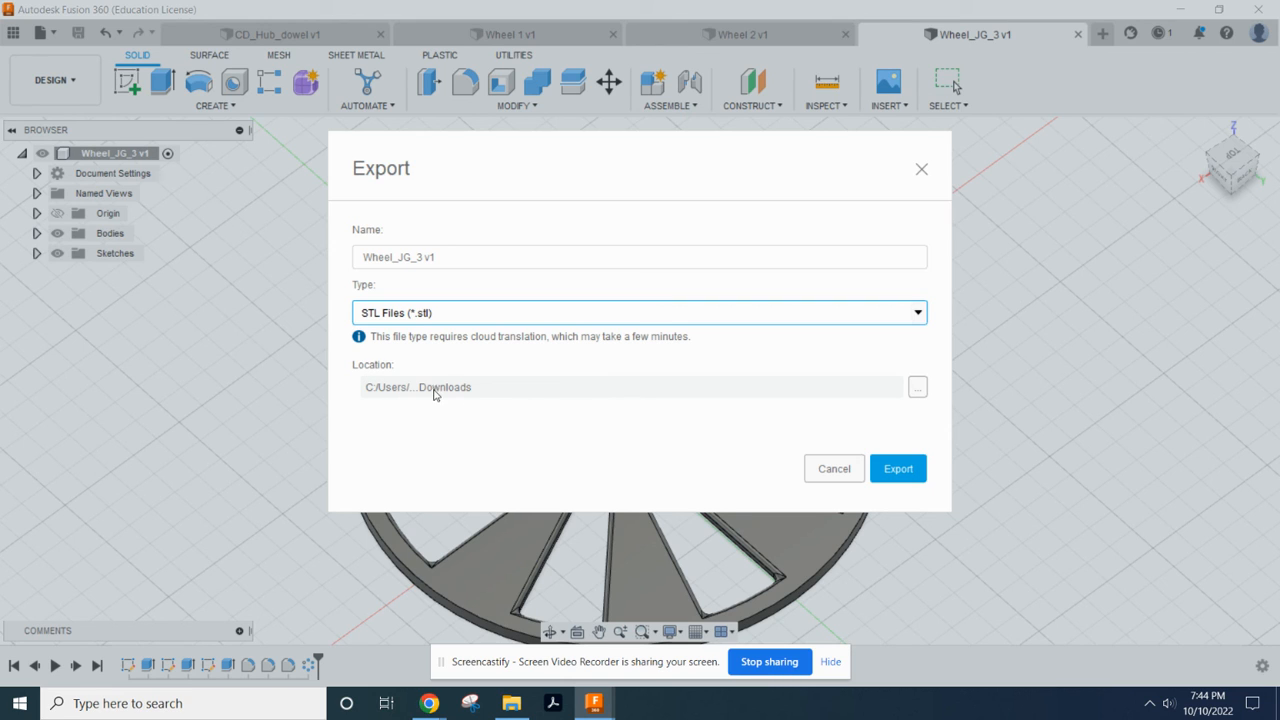
left_click(899, 470)
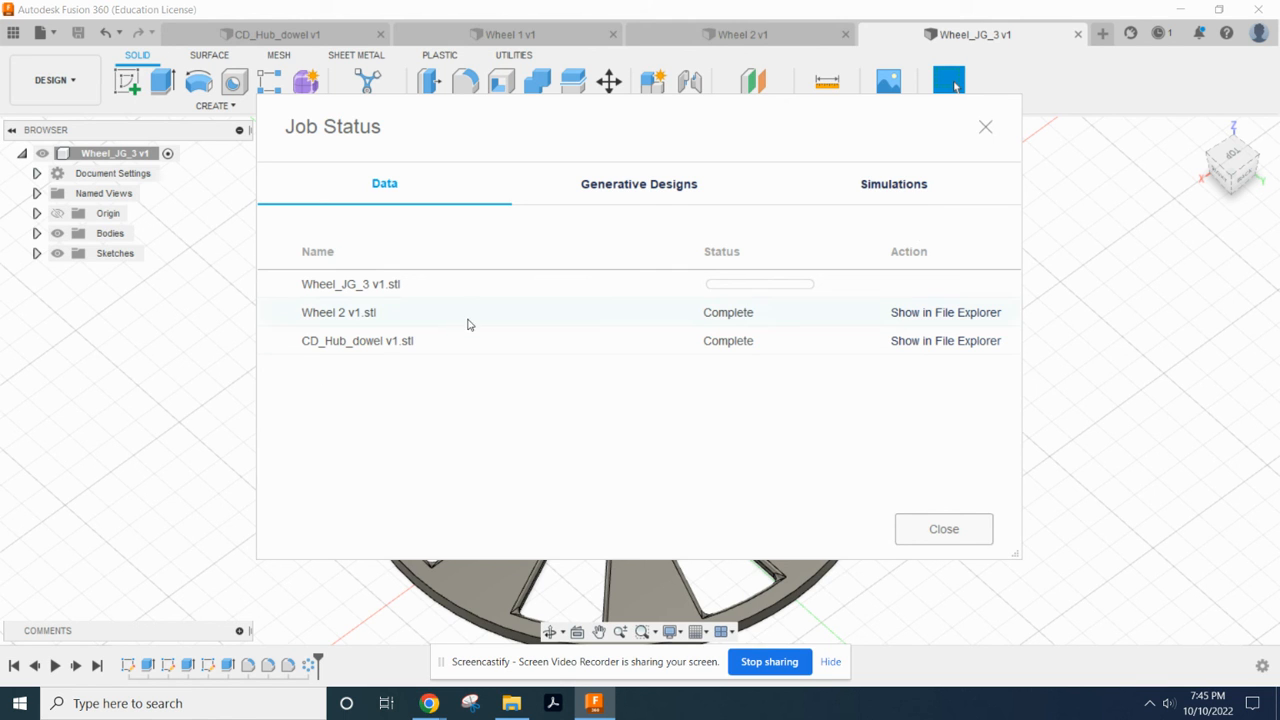
left_click(943, 528)
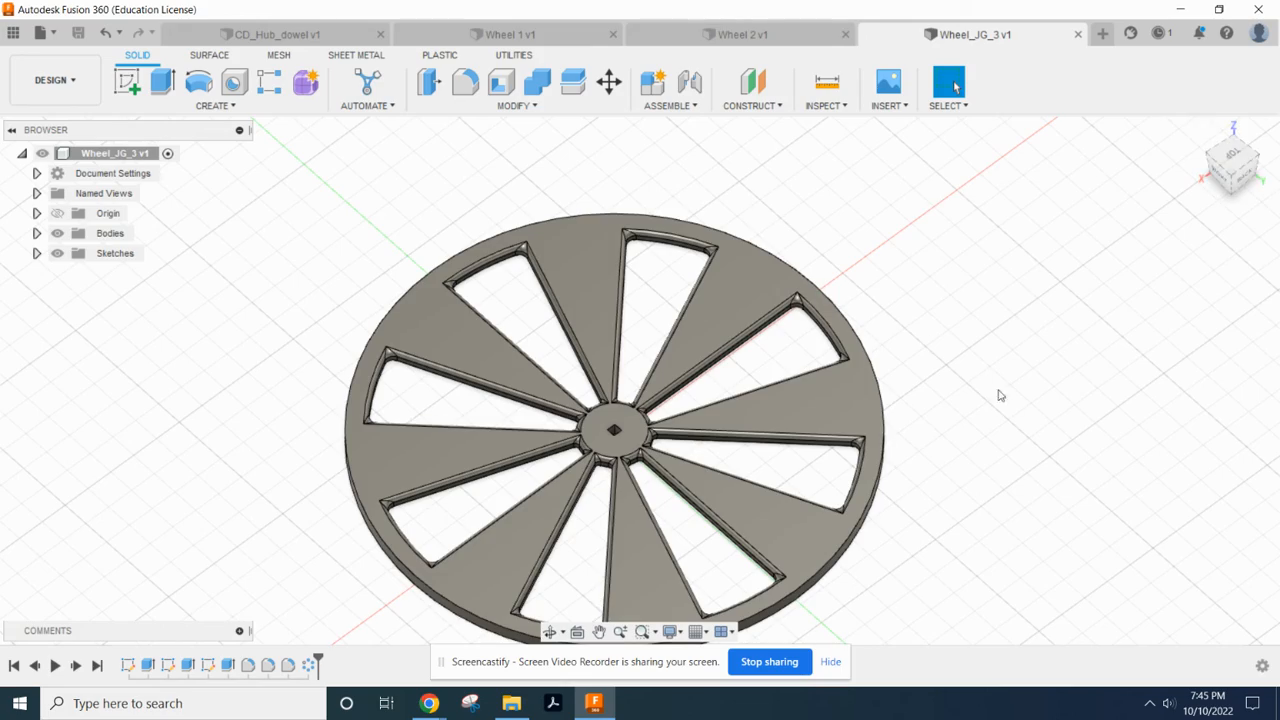
Check the exported STL file in the Downloads folder, close the folder window, and view the finished wheel
middle_click_drag(998, 395, 843, 340, "shift")
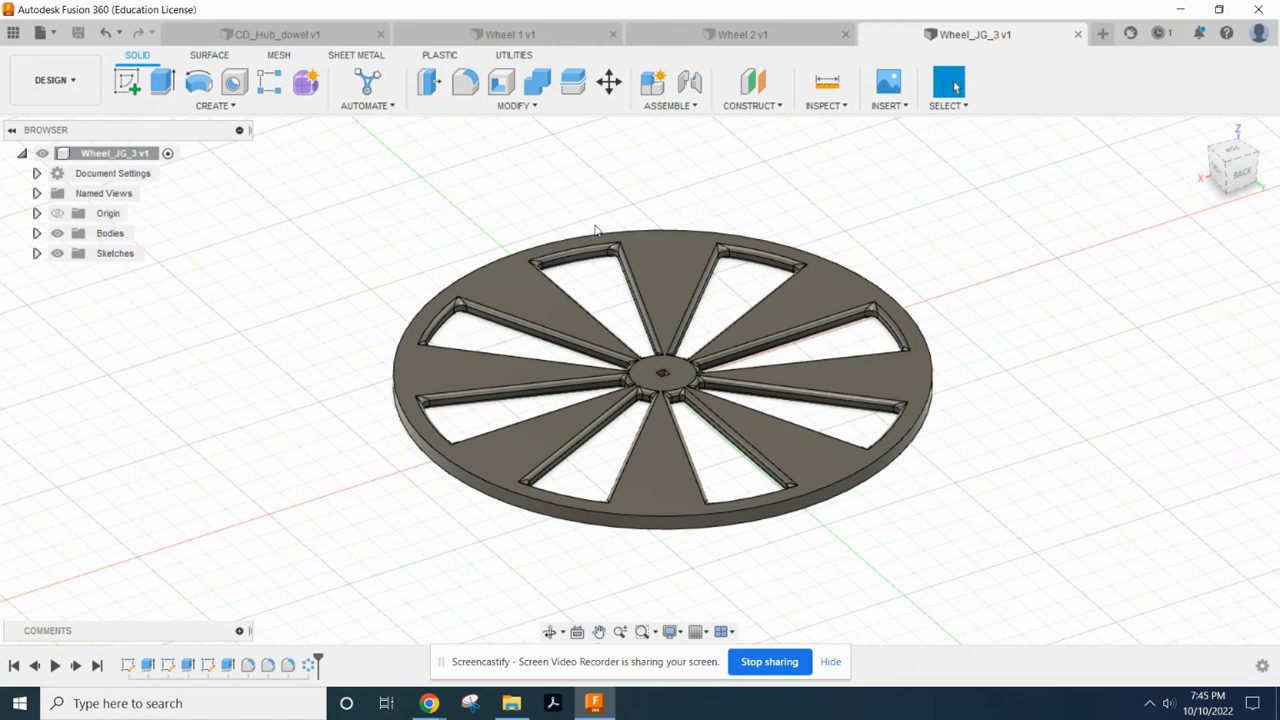
middle_click_drag(932, 298, 935, 332, "shift")
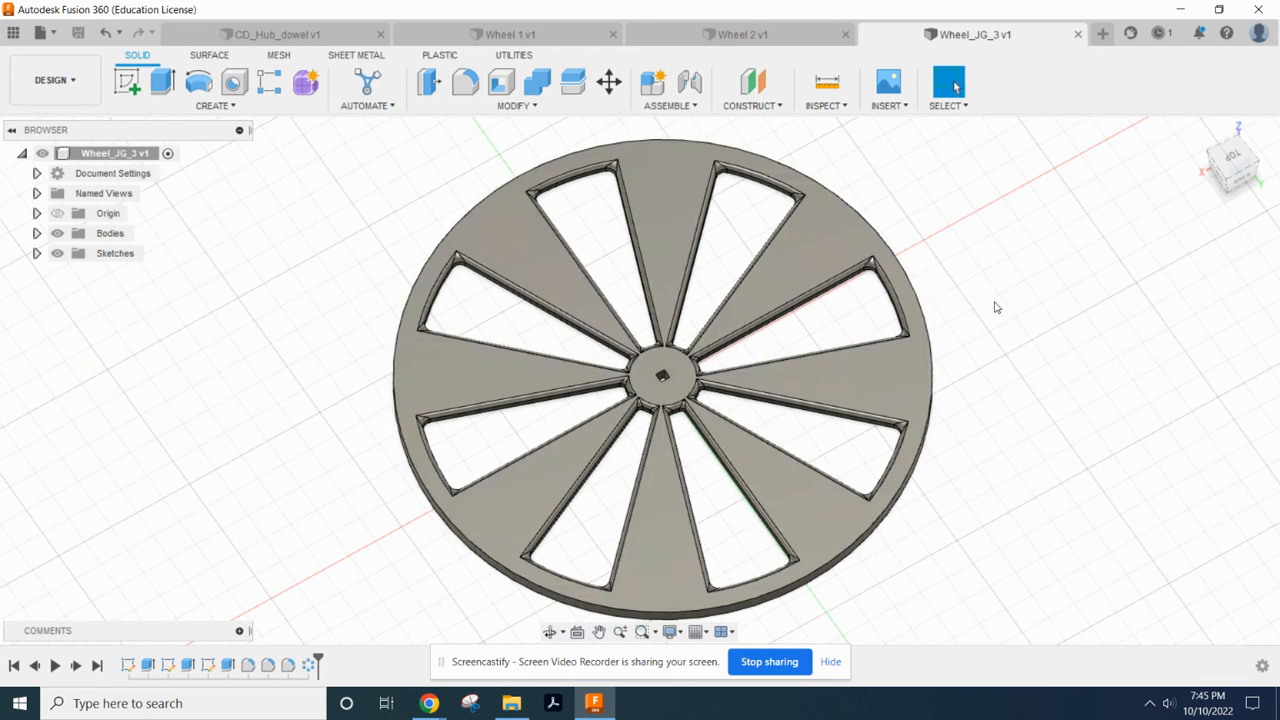
middle_click_drag(1048, 476, 1022, 436, "shift")
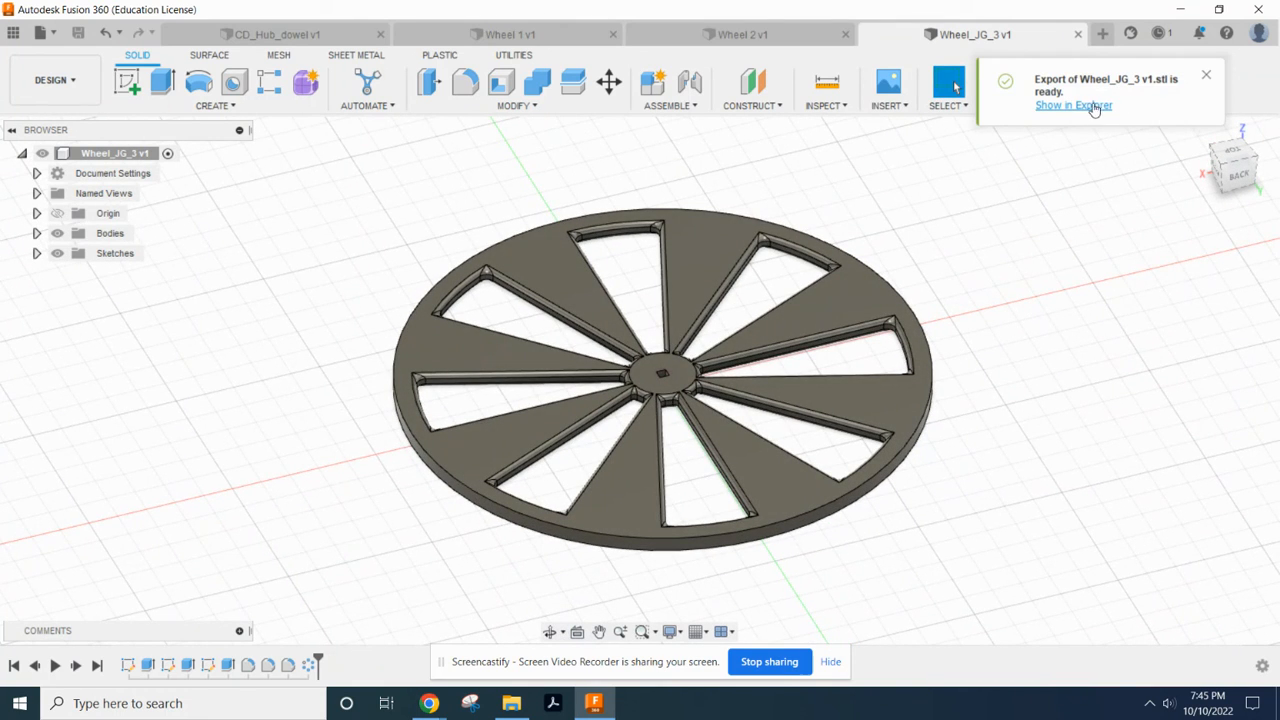
left_click(1078, 107)
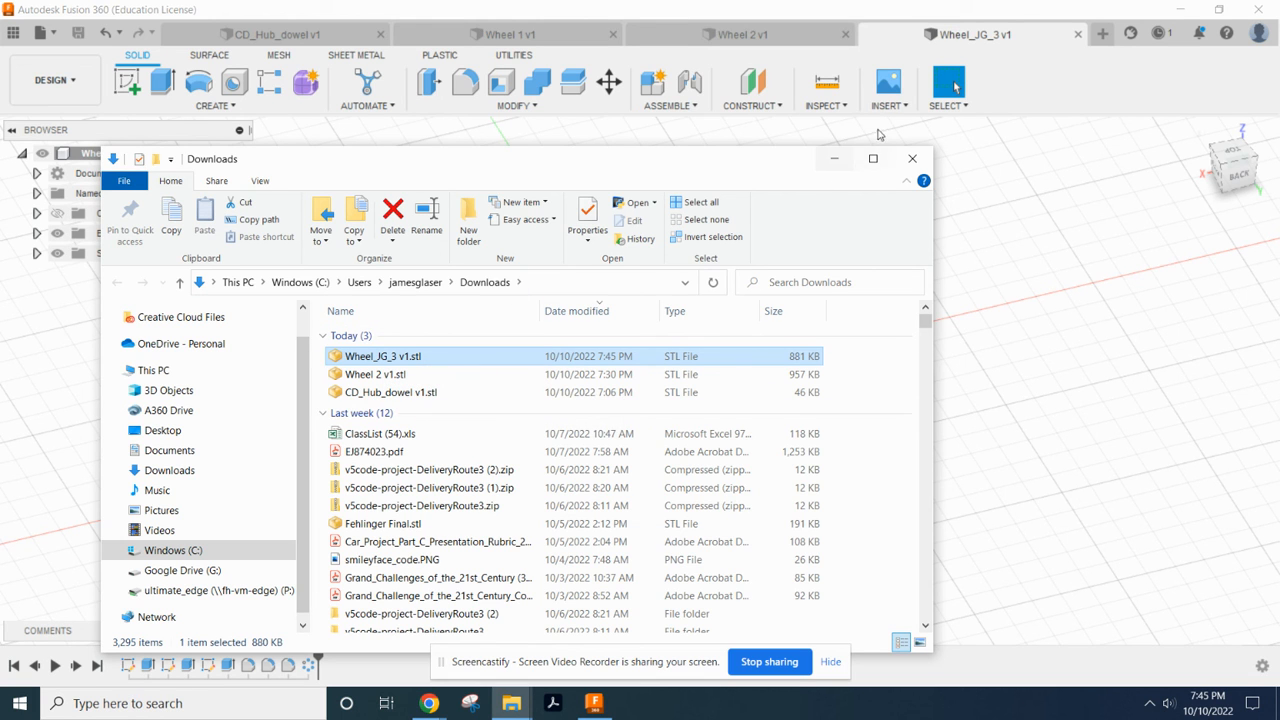
left_click(912, 161)
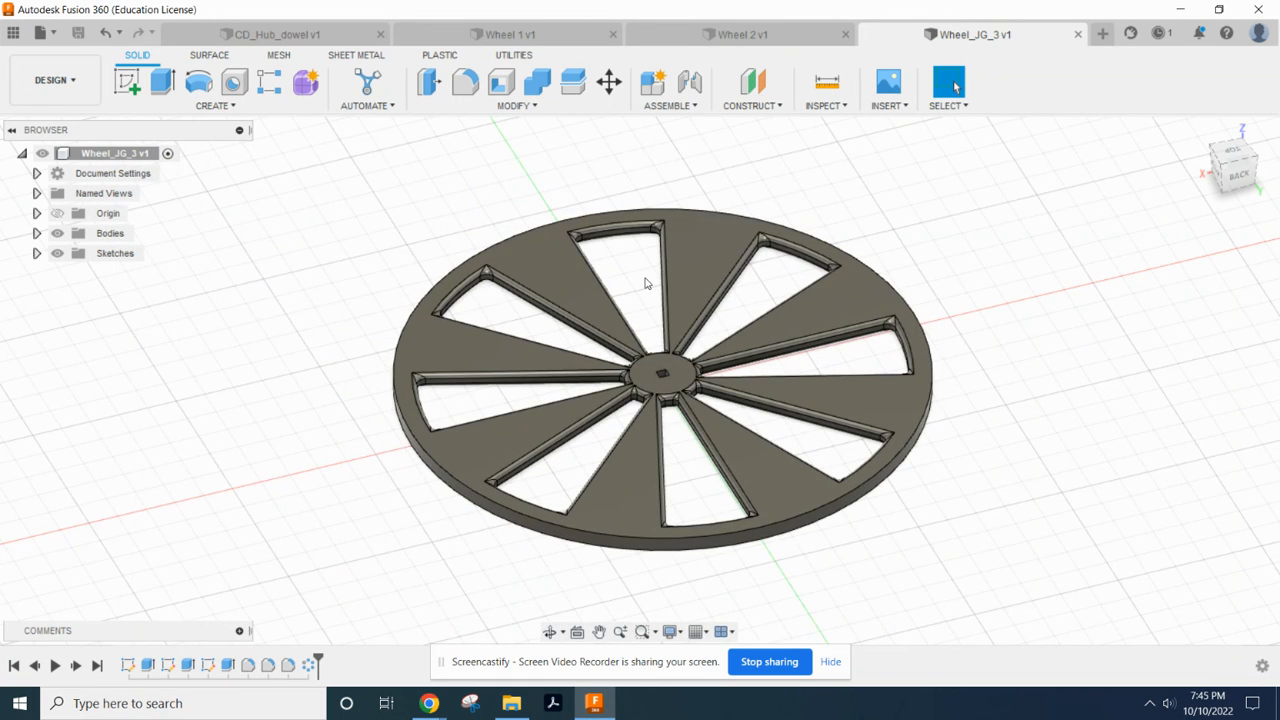
middle_click_drag(506, 349, 546, 363, "shift")
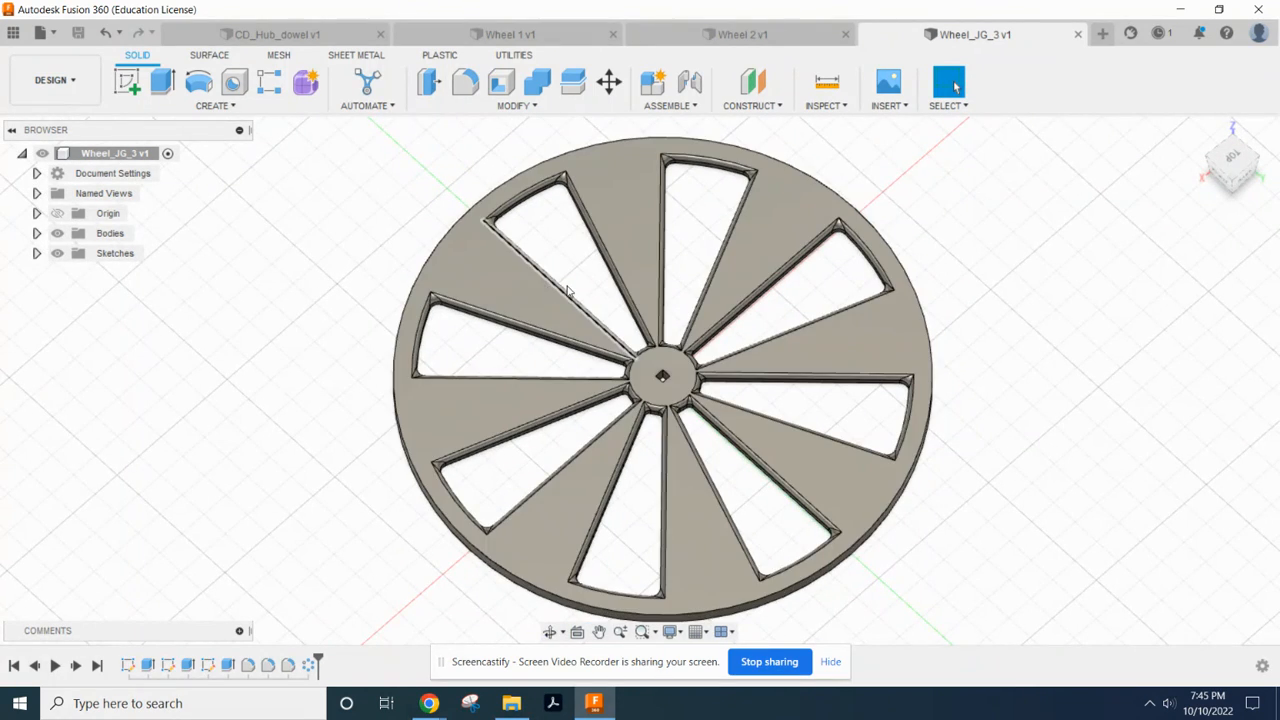